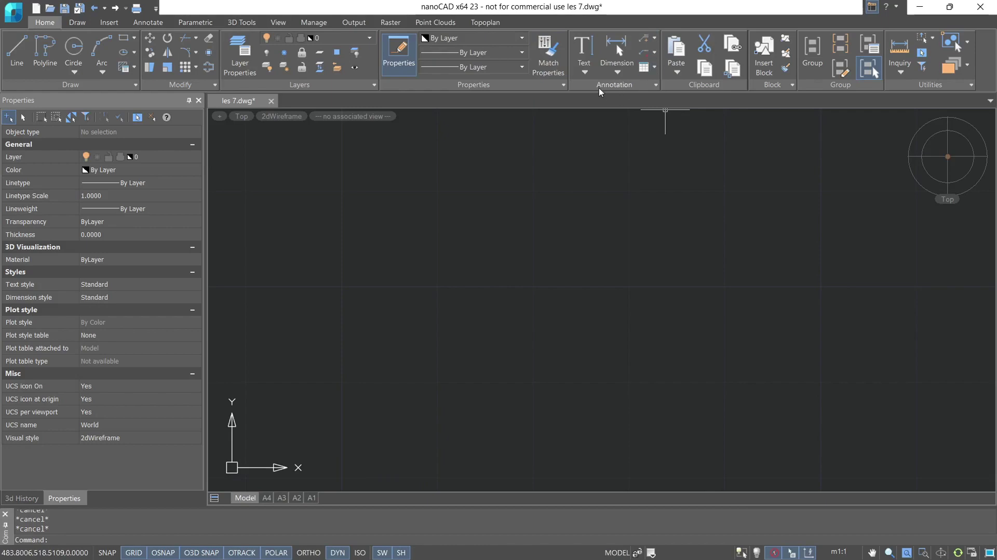
Start single-line text at a picked origin with height 2.5 and rotation 0.
click(585, 72)
click(590, 106)
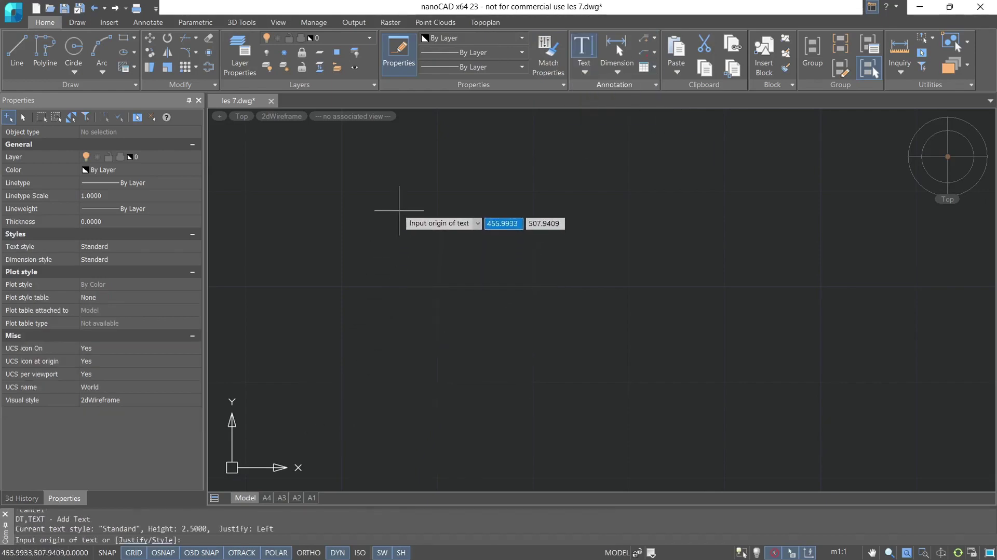
click(399, 236)
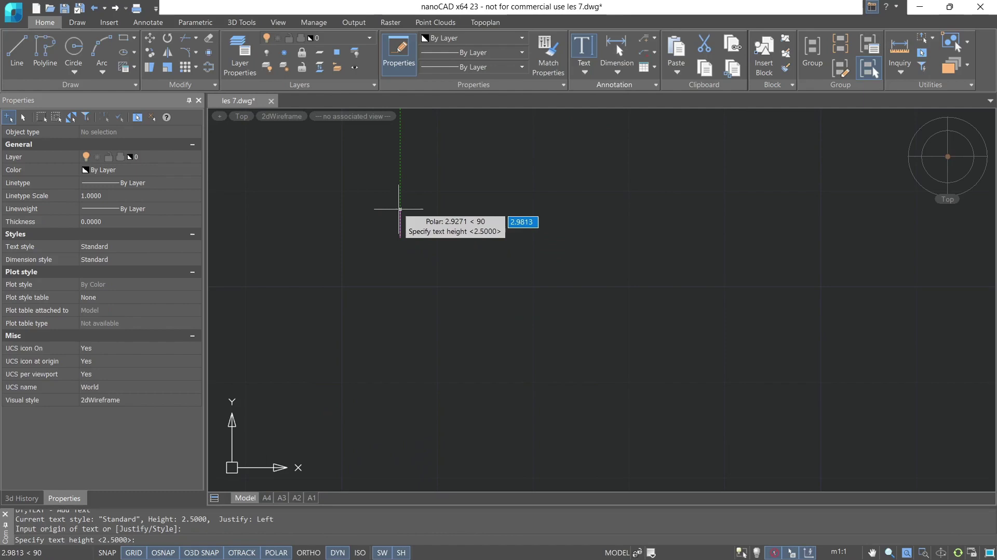
text(2.5)
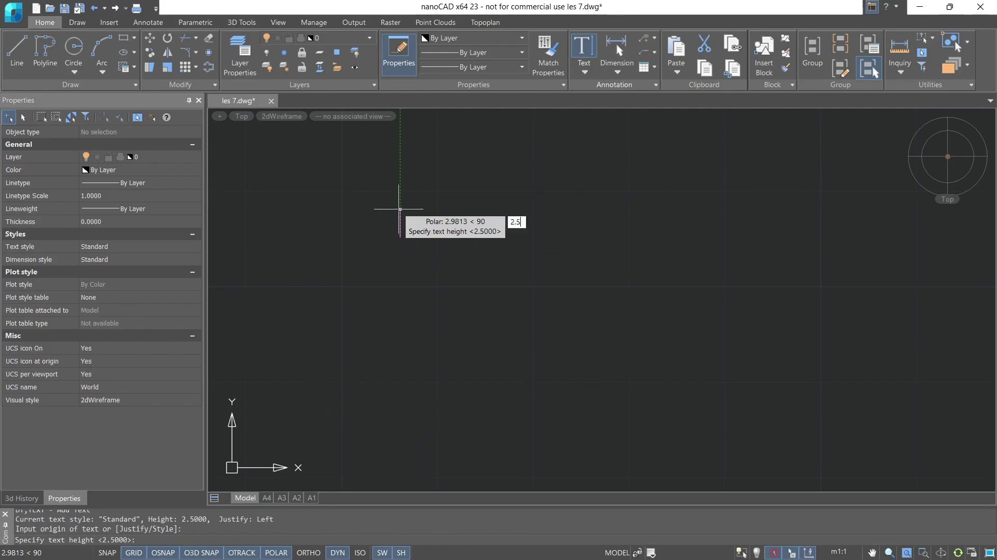
key(Return)
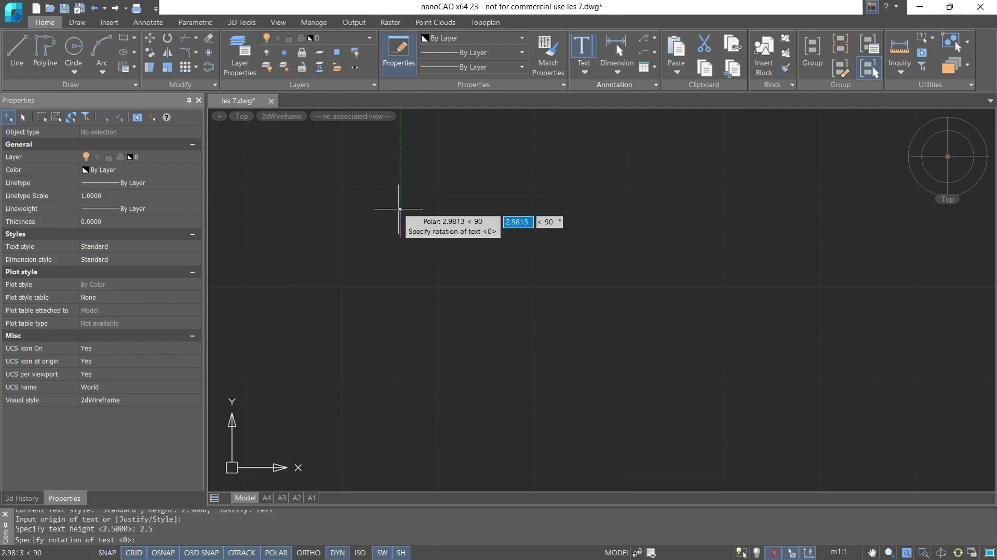
text(0)
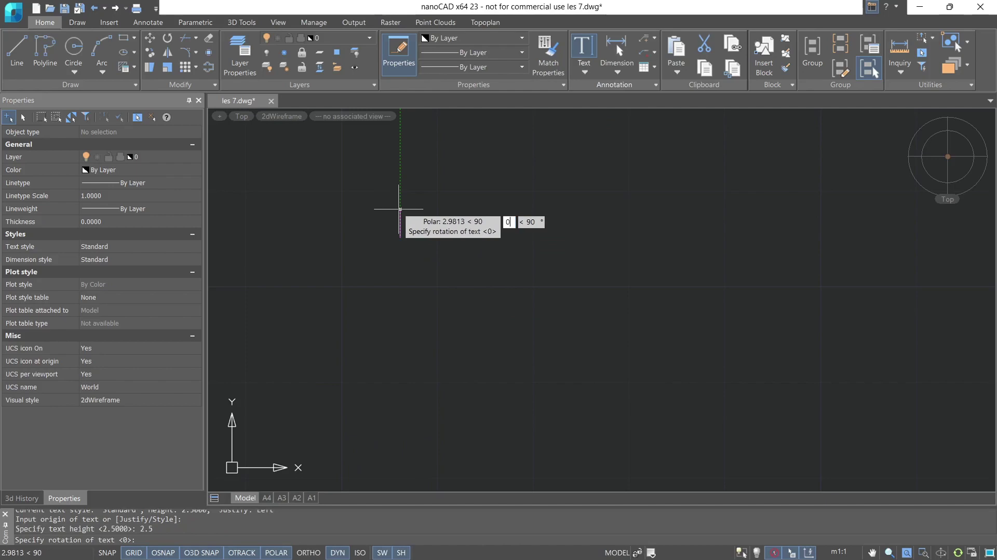
key(Return)
Type 'Single-line text' followed by lines 1, 2 and 3, then finish the text.
text(Sin)
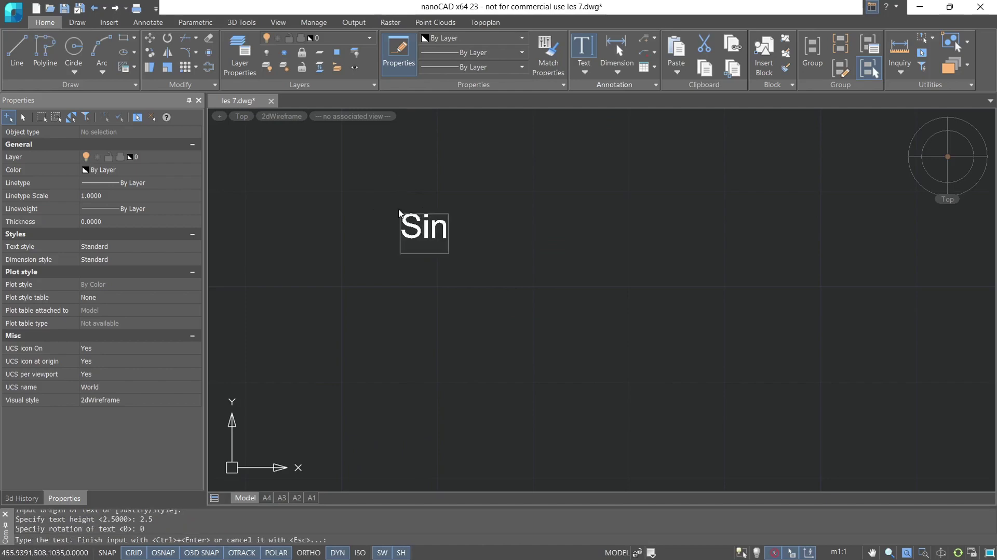
text(gle-line te)
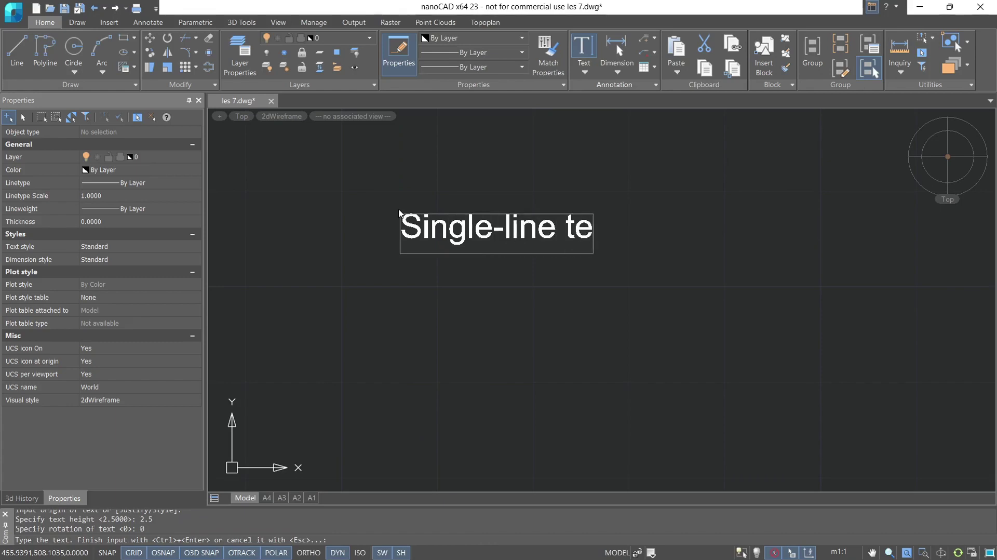
text(xt)
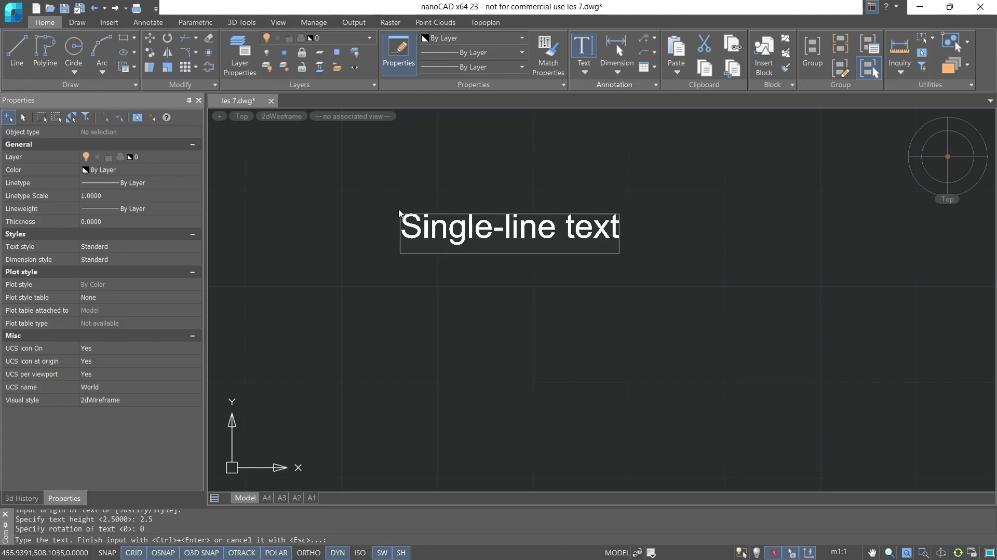
key(Return)
text(1)
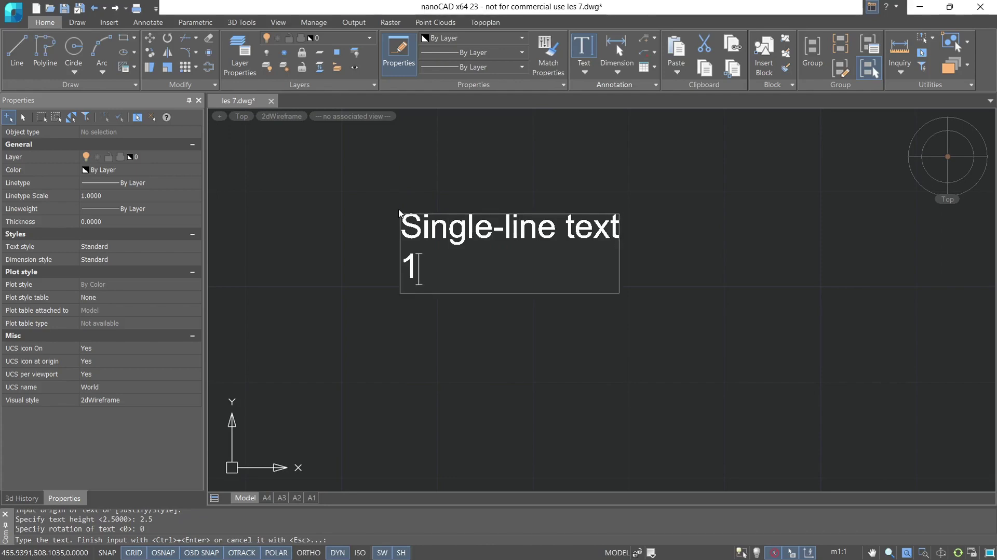
key(Return)
text(2)
key(Return)
text(3)
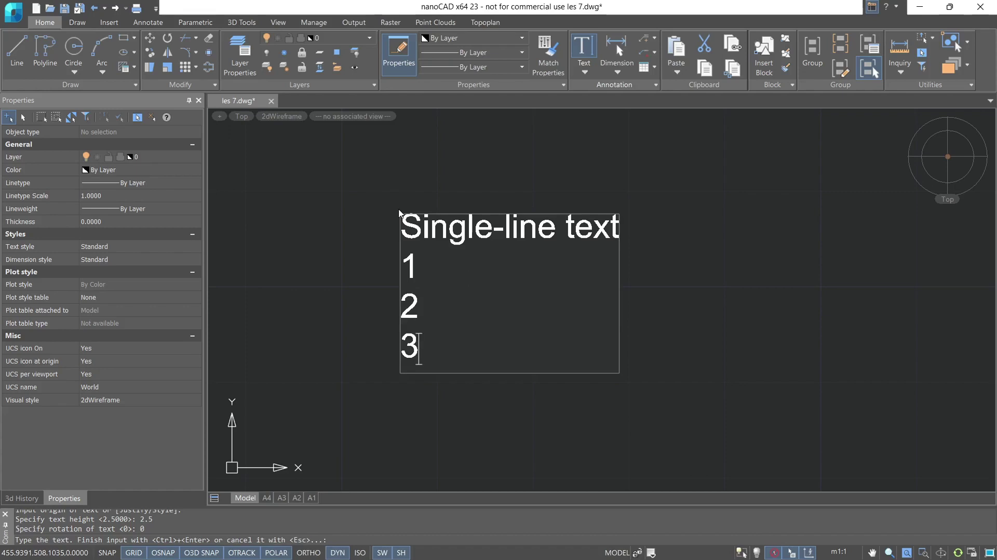
key(ctrl+Return)
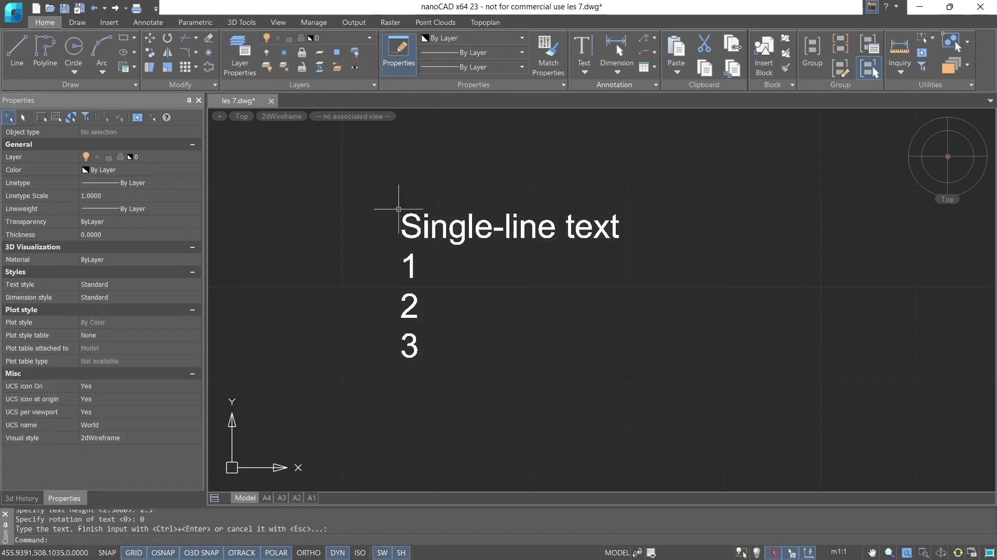
Select the four text lines: 3, 2, 1 and 'Single-line text'.
click(408, 344)
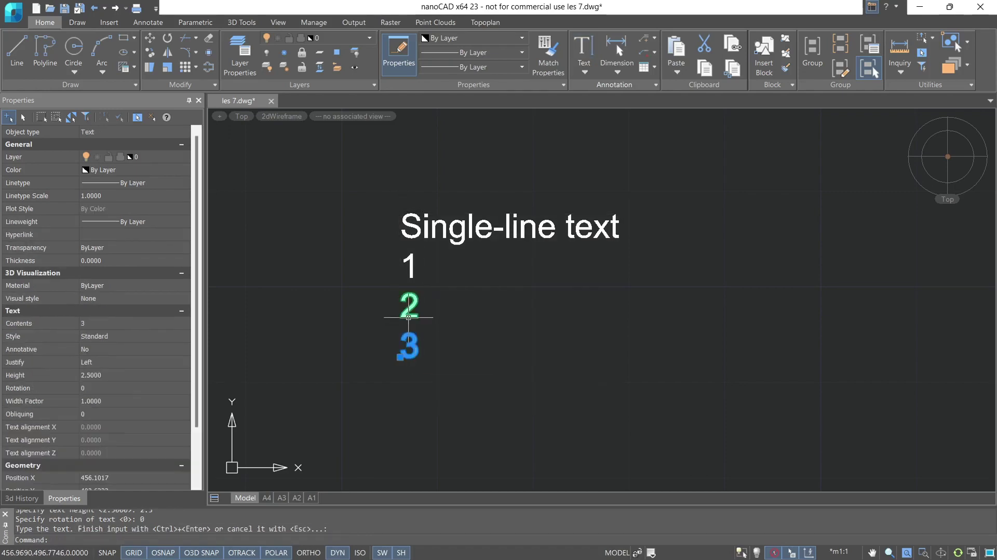
click(408, 311)
click(408, 271)
click(421, 229)
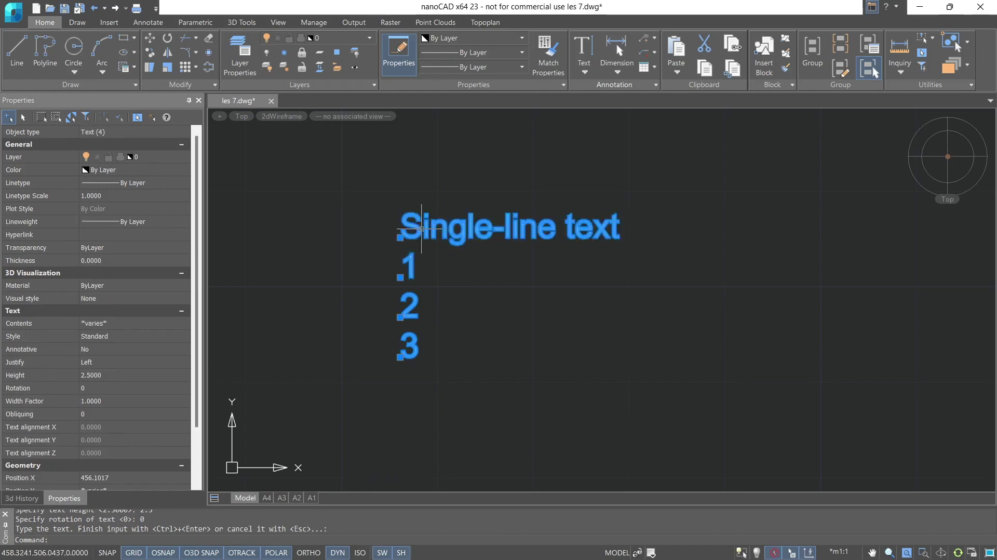
Review the selected texts' shared Left justification and contents in Properties.
click(633, 85)
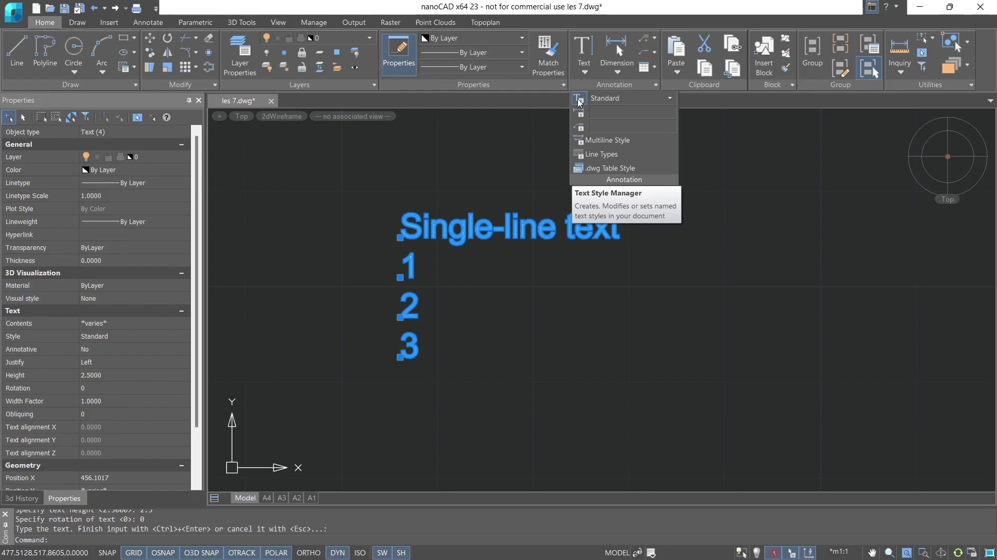
click(180, 362)
click(183, 362)
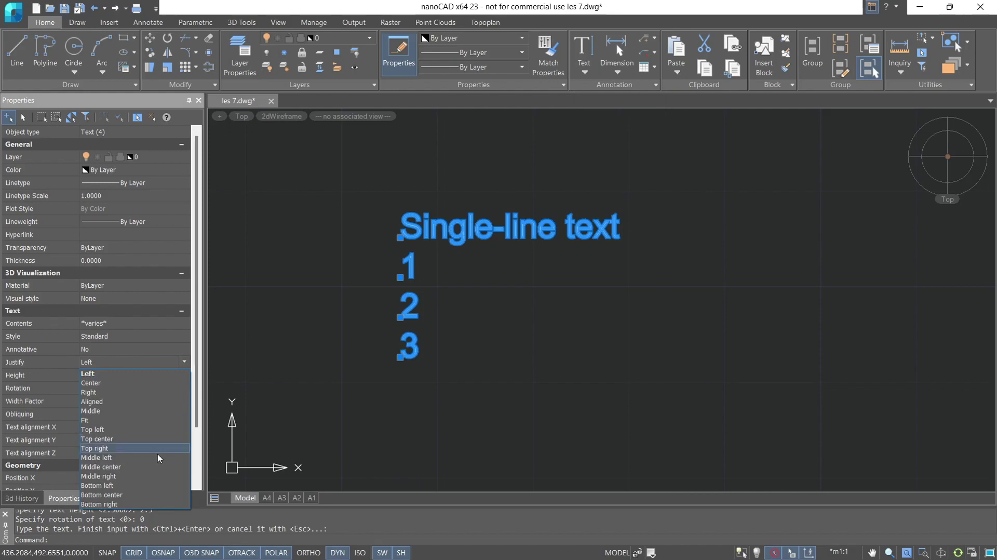
click(183, 362)
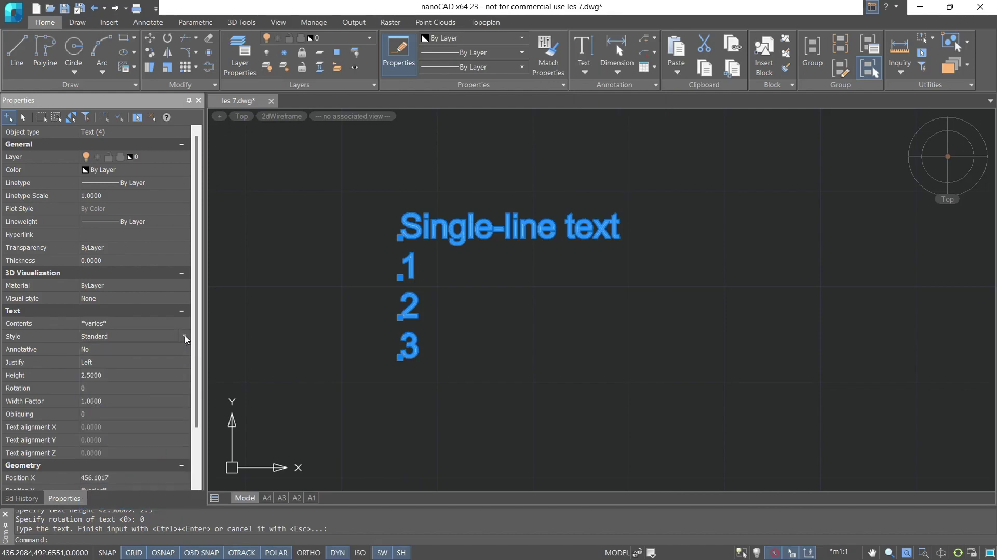
click(112, 321)
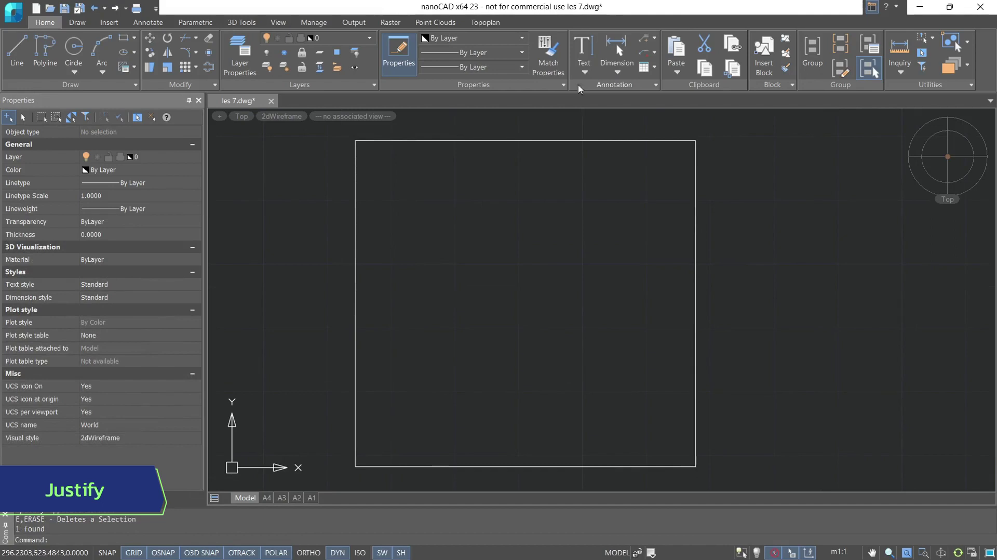
Start Left-justified single-line text at the rectangle's bottom-left corner, height 2.5, rotation 0.
click(584, 72)
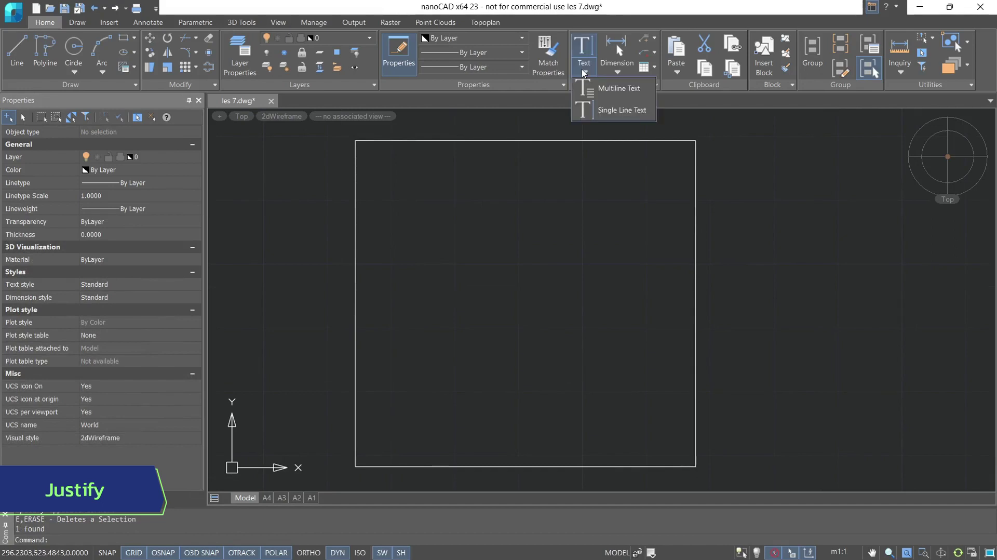
click(586, 110)
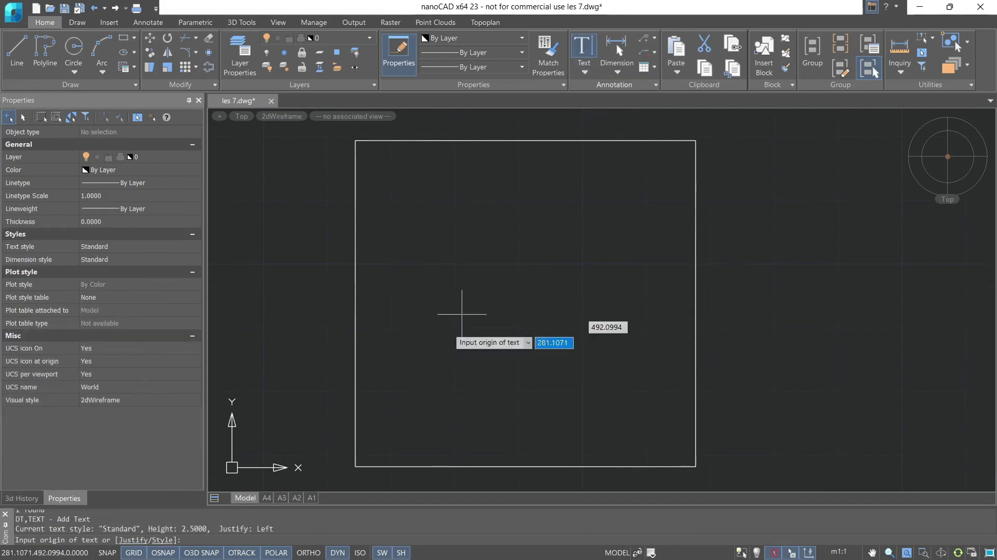
click(136, 539)
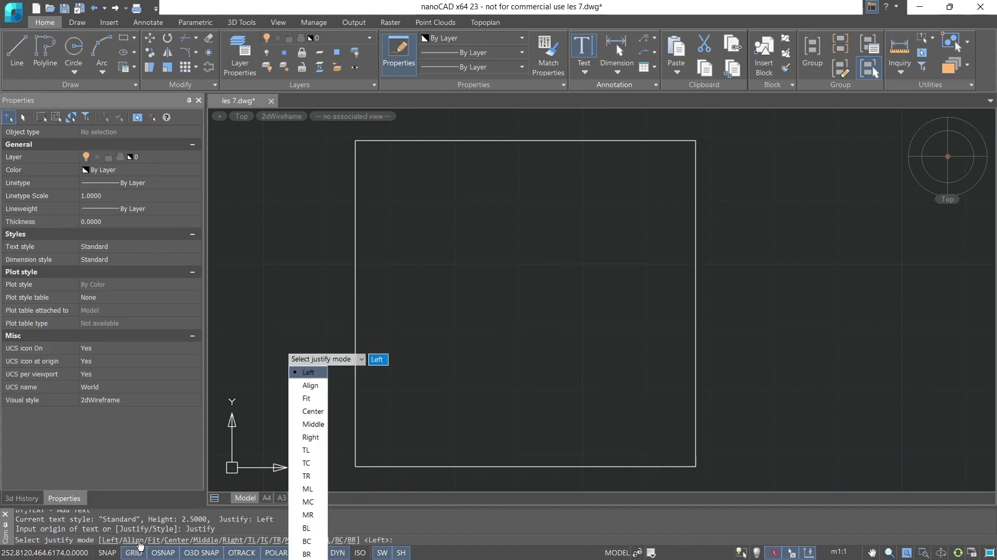
click(298, 373)
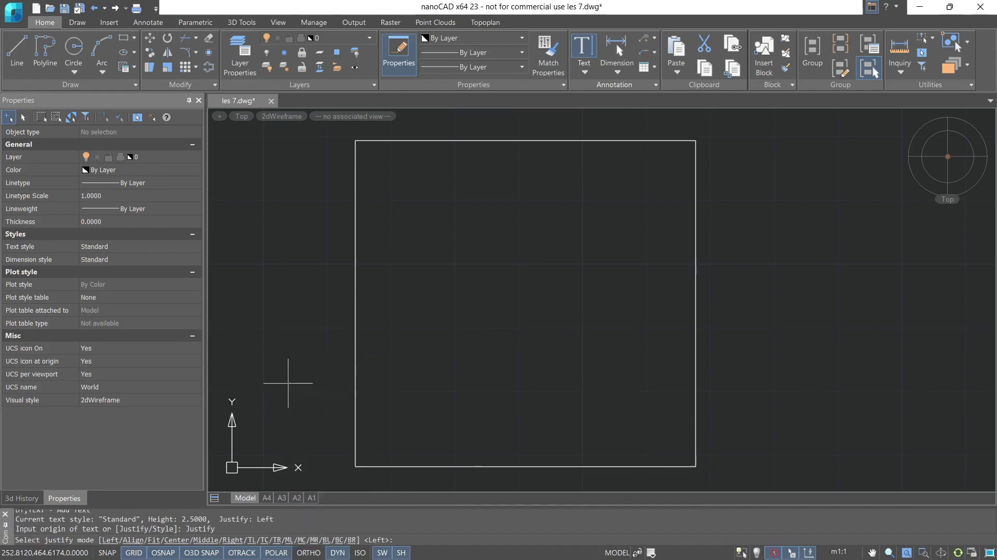
click(356, 466)
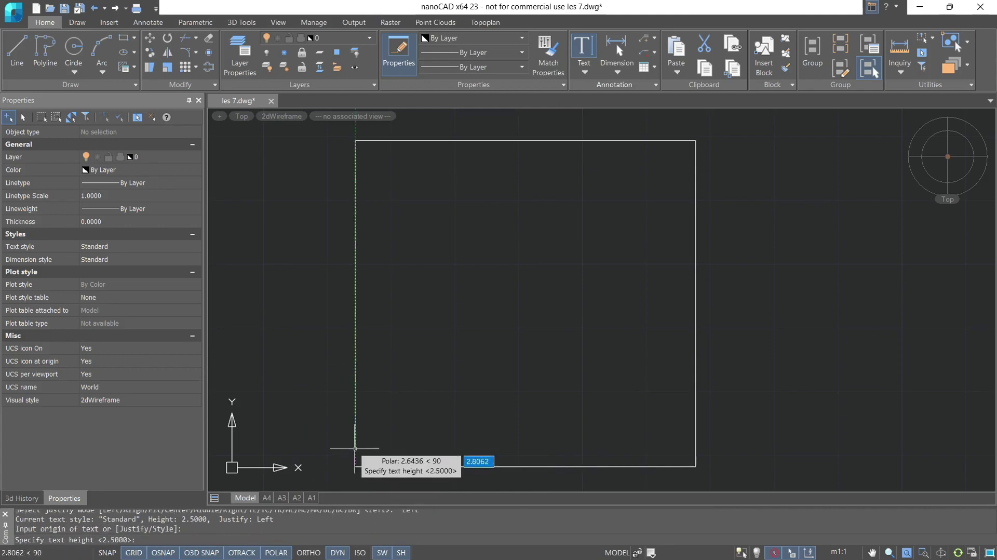
text(2.5)
key(Return)
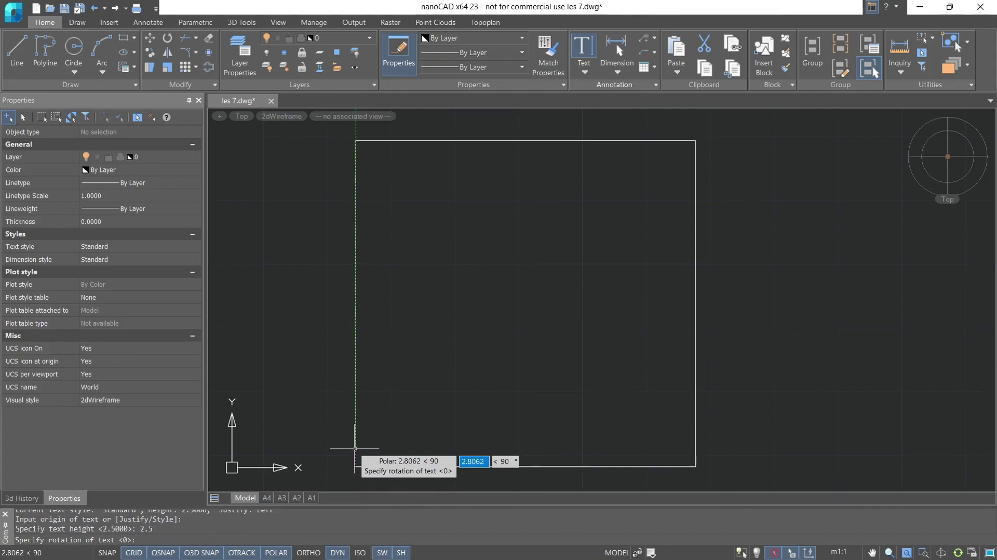
text(0)
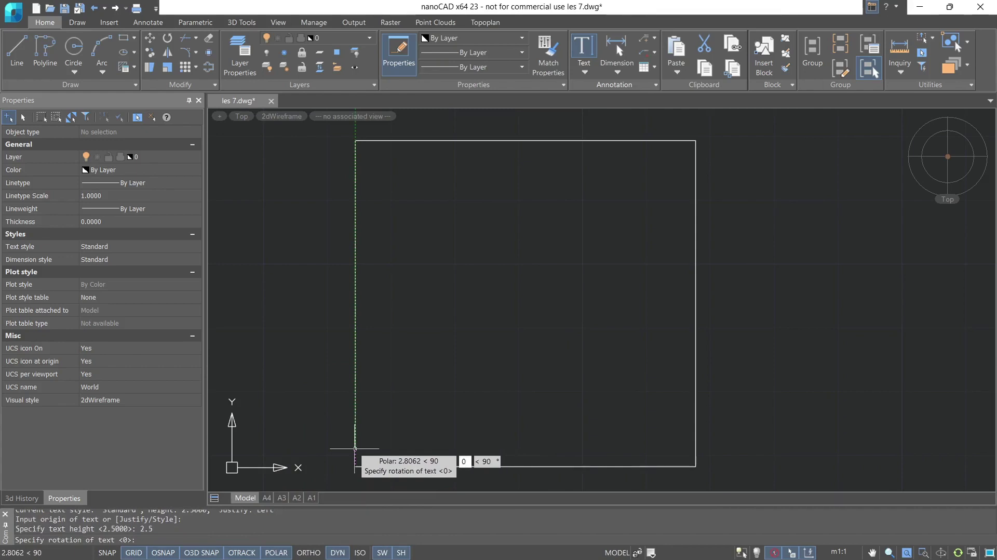
key(Return)
Enter the text 'Left' and select it to inspect its properties.
text(L)
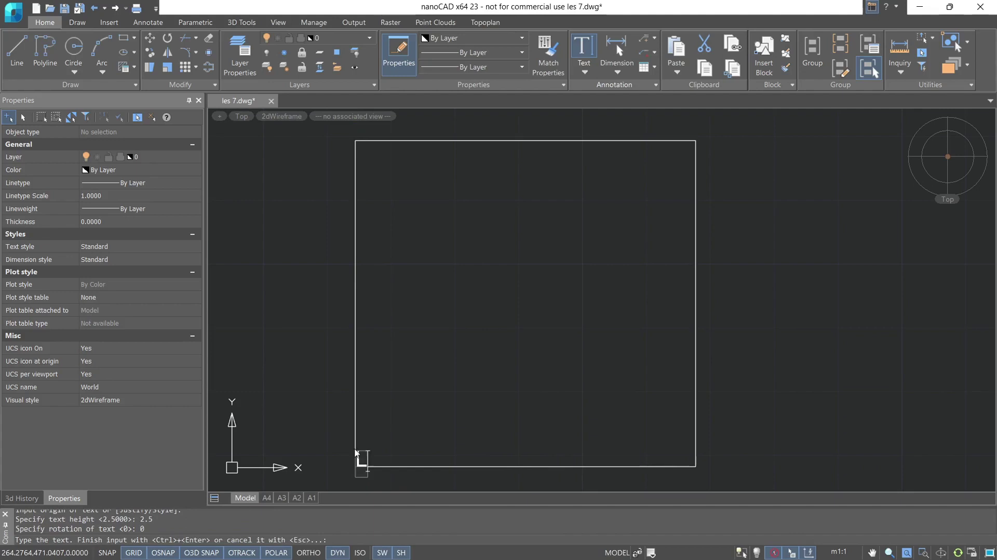
text(eft)
key(ctrl+Return)
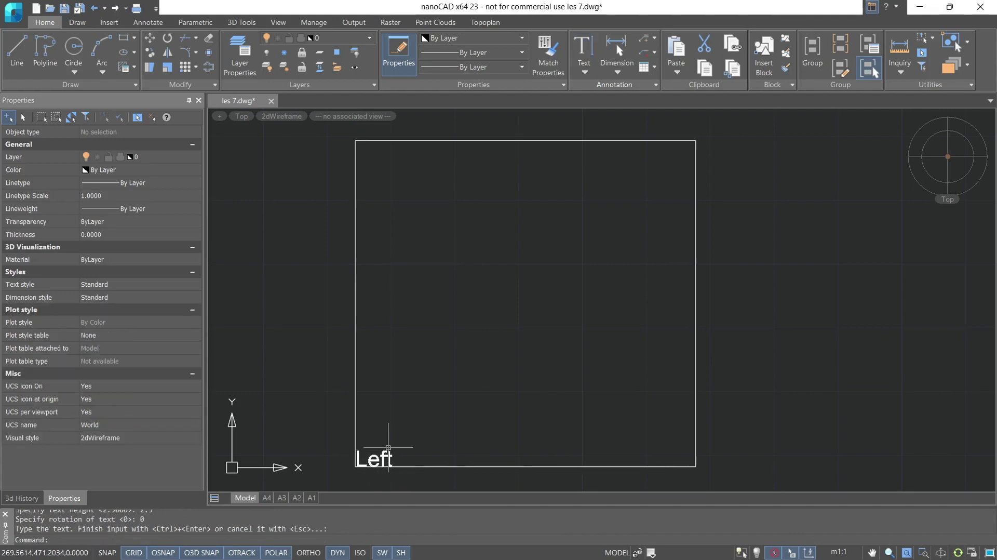
scroll(512, 283, up, 5)
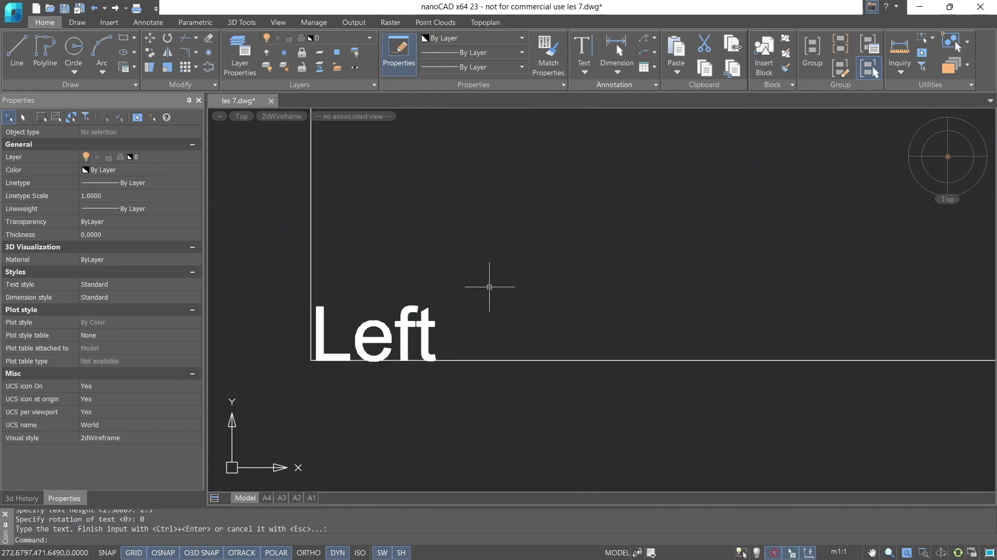
click(379, 354)
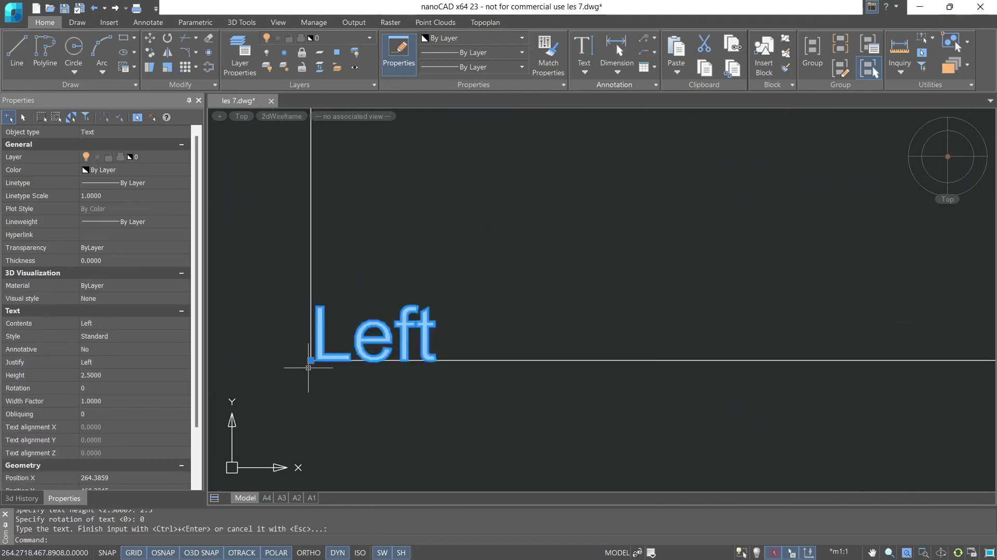
scroll(423, 278, down, 8)
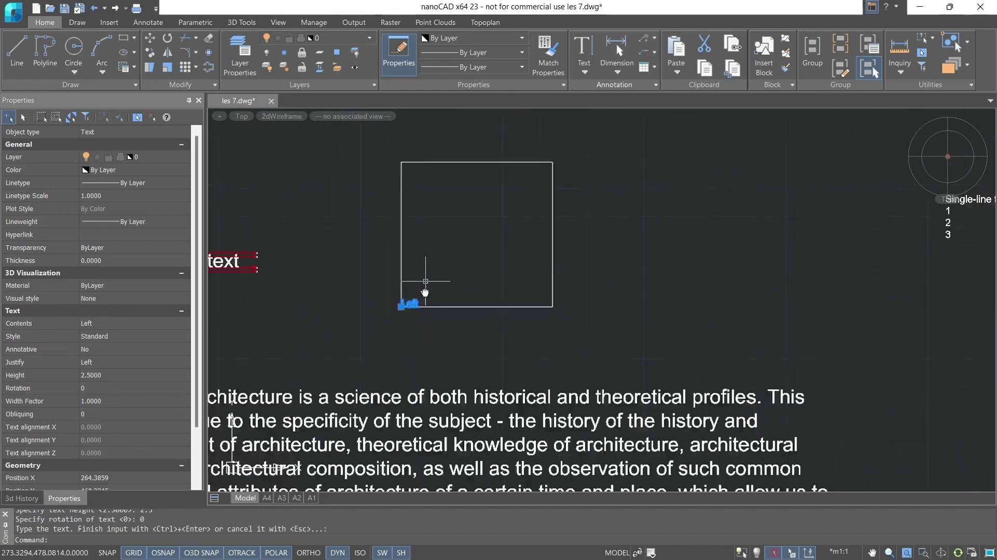
Add Center-justified text 'Center' (typed 'Conter') at the top-edge midpoint, then select it.
scroll(383, 367, up, 2)
click(584, 73)
click(598, 110)
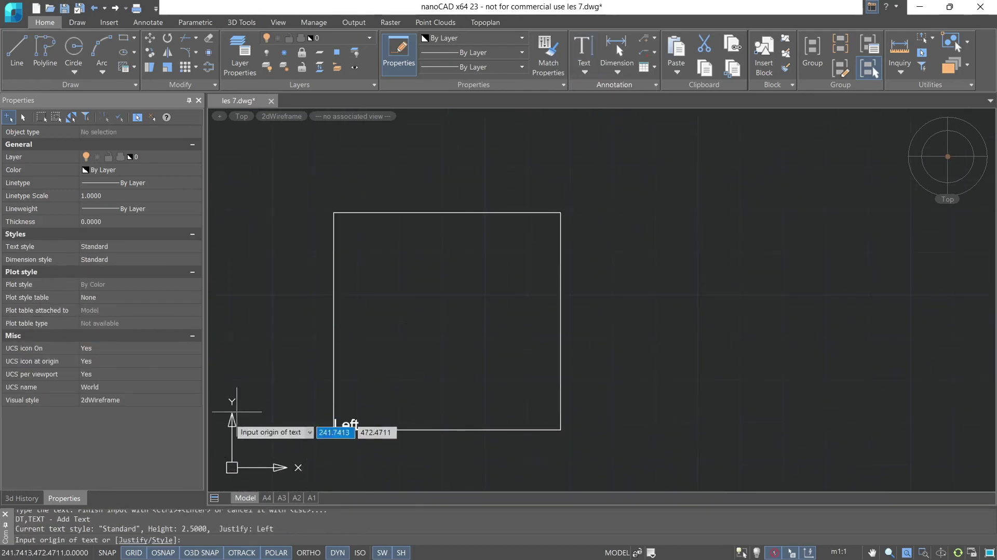
click(144, 540)
click(241, 411)
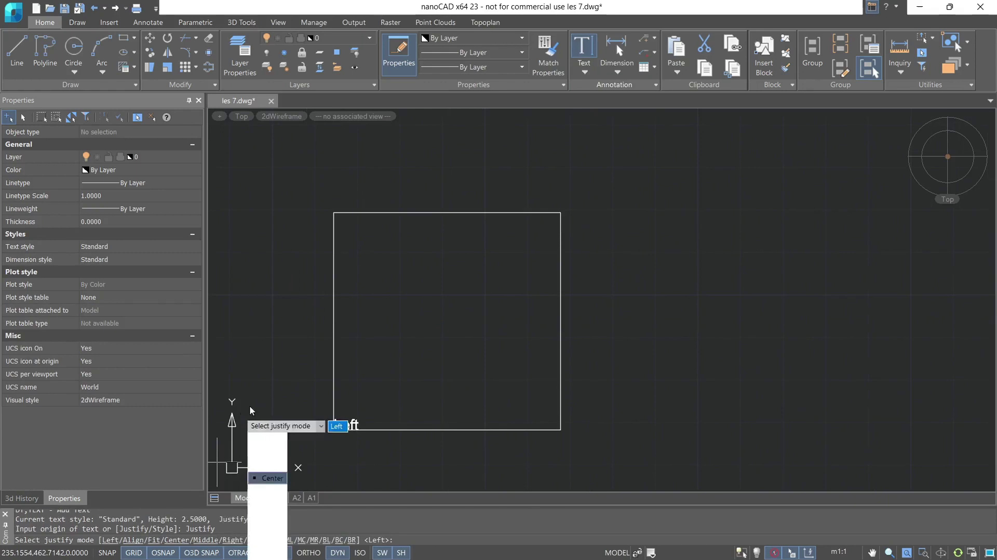
click(447, 212)
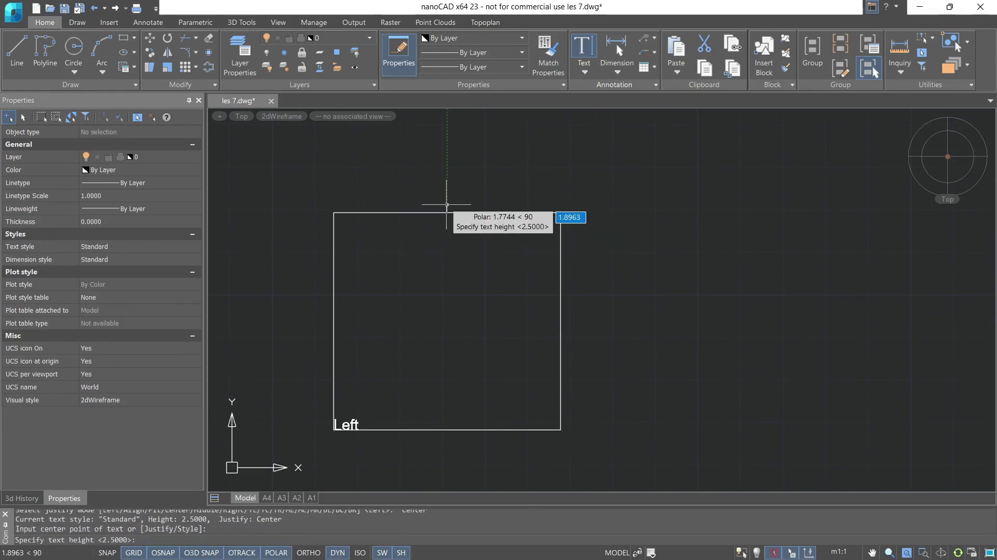
click(447, 204)
key(Return)
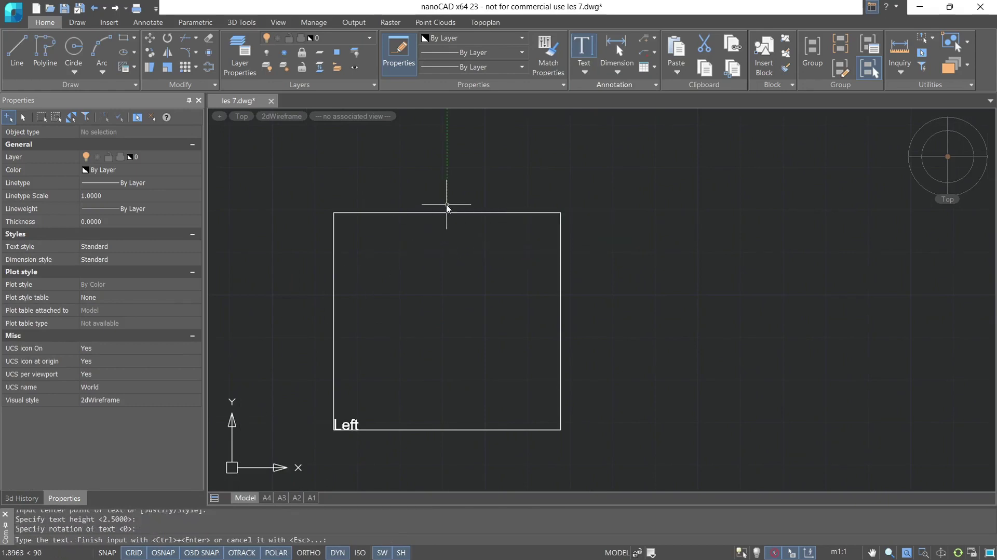
text(Con)
text(ter)
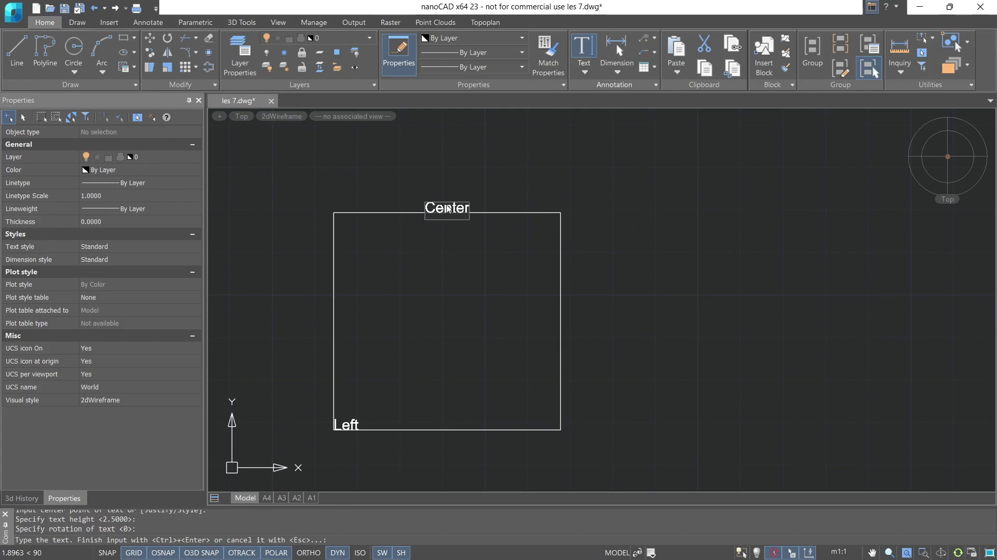
key(ctrl+Return)
scroll(446, 204, up, 5)
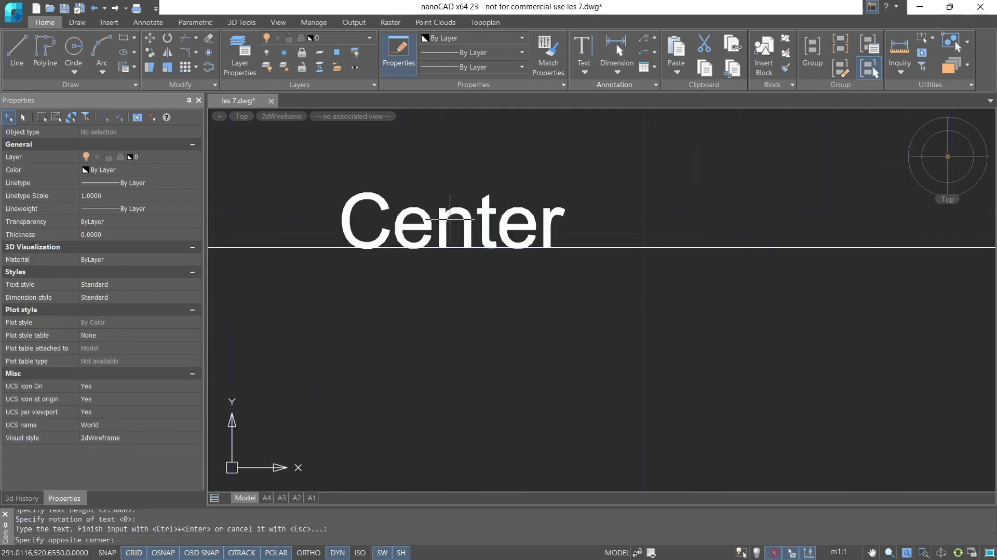
click(446, 221)
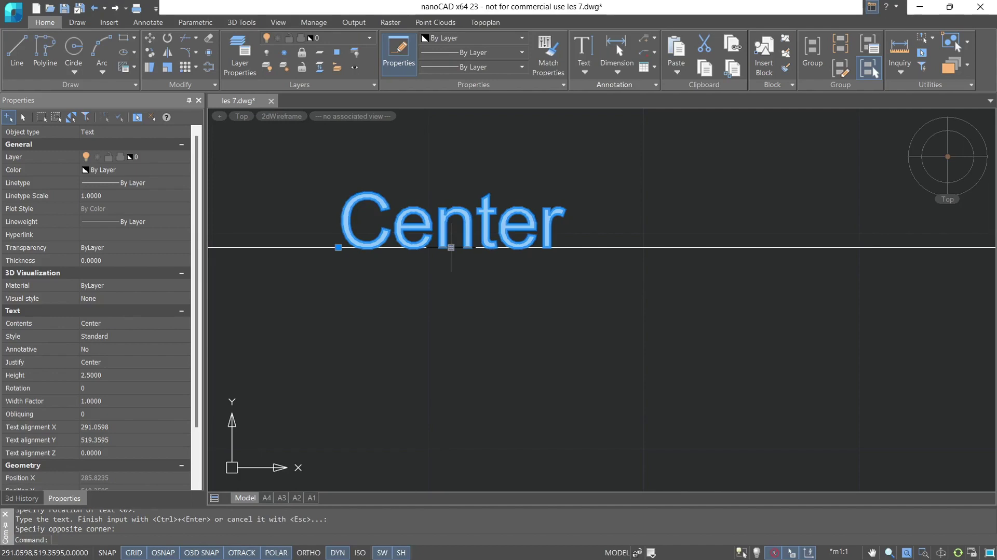
Clear the selection and pan and zoom to study the labelled alignment points of 'Single-line text'.
scroll(451, 248, down, 5)
middle_drag(430, 323, 668, 216)
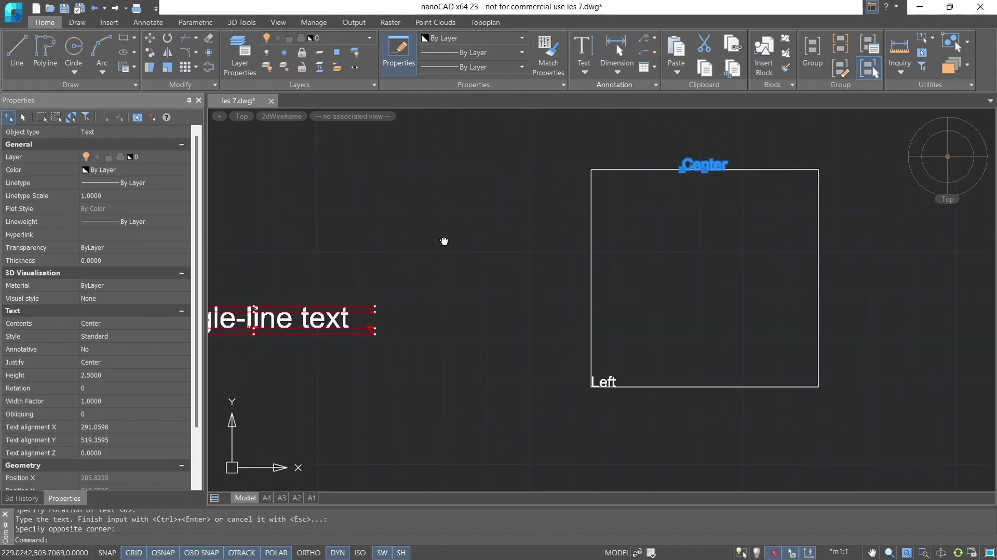
middle_drag(444, 241, 636, 218)
key(Escape)
scroll(444, 245, up, 4)
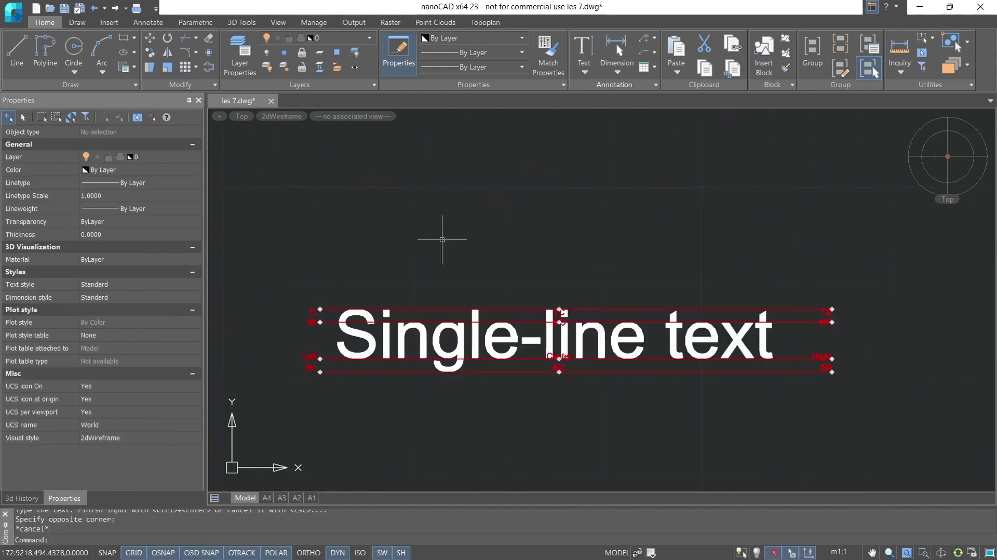
middle_drag(429, 207, 428, 156)
scroll(426, 155, up, 2)
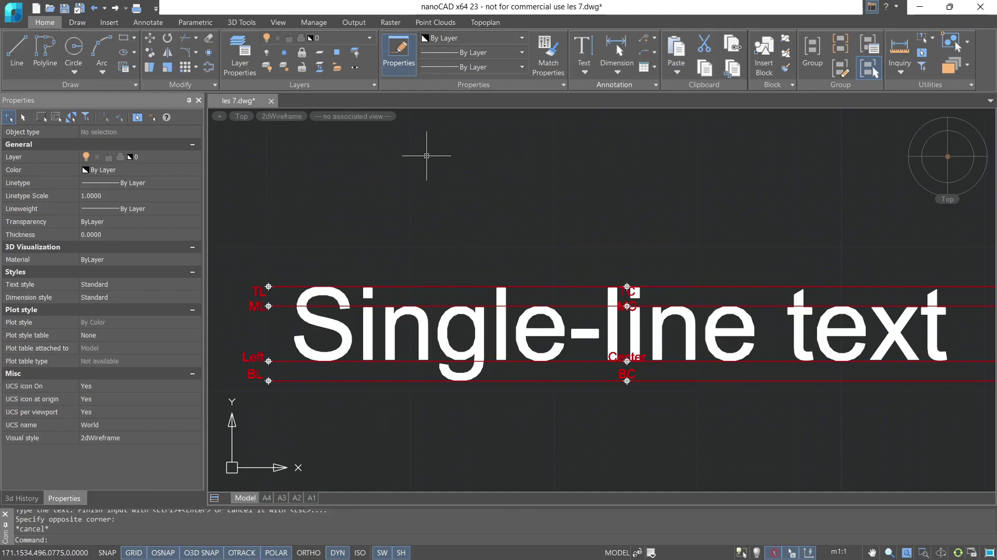
scroll(289, 359, up, 2)
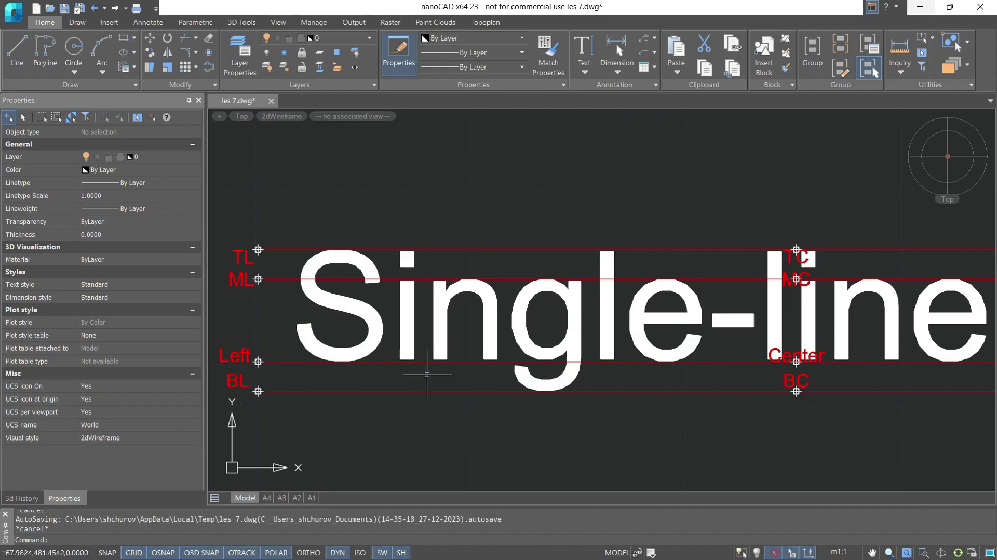
scroll(420, 369, down, 3)
middle_drag(419, 369, 365, 365)
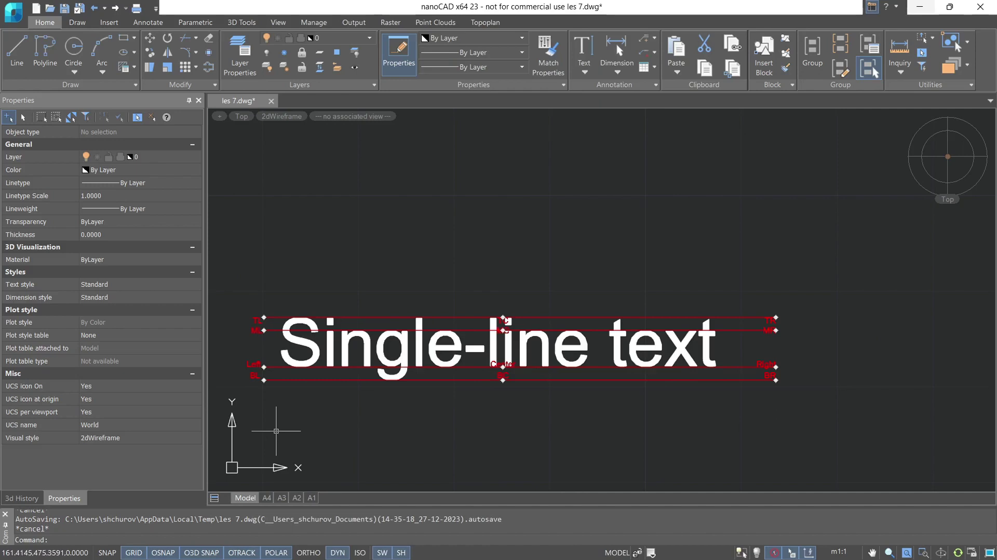
scroll(276, 431, up, 4)
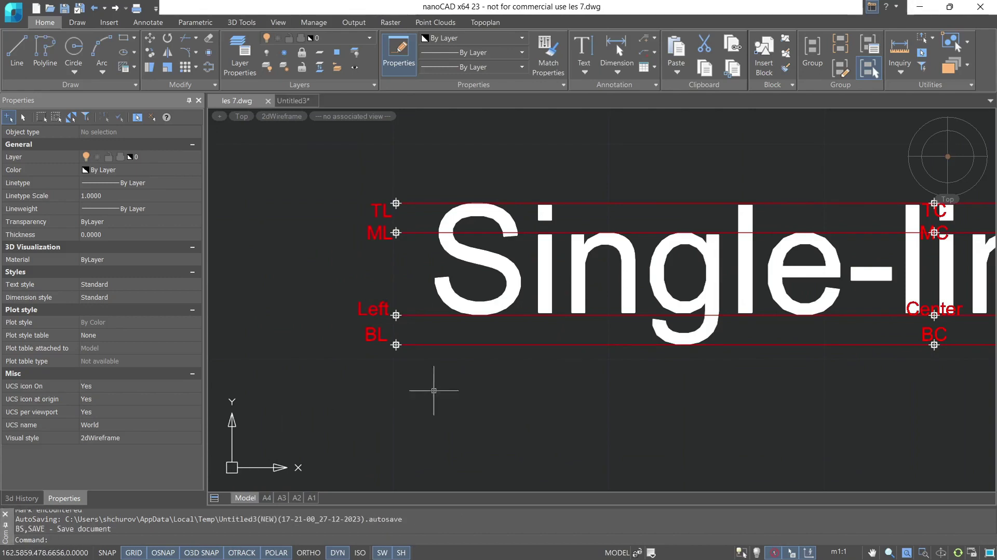
Start single-line text with TC (top center) justification.
scroll(928, 221, down, 5)
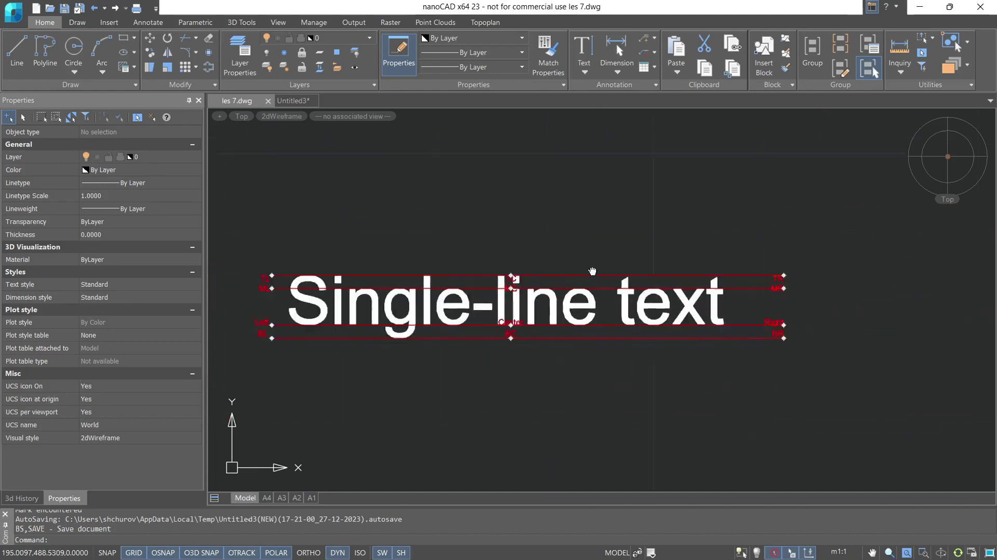
scroll(552, 222, up, 5)
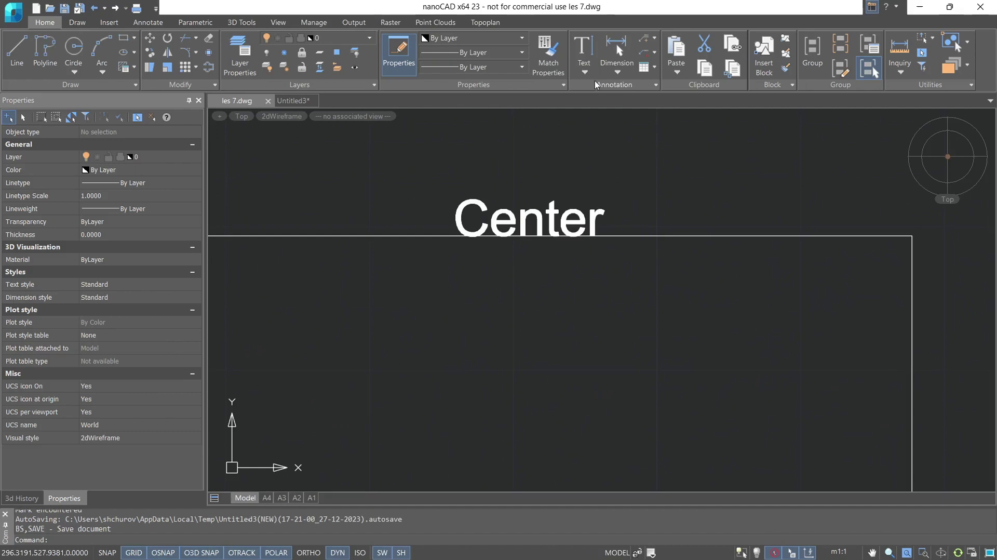
click(584, 70)
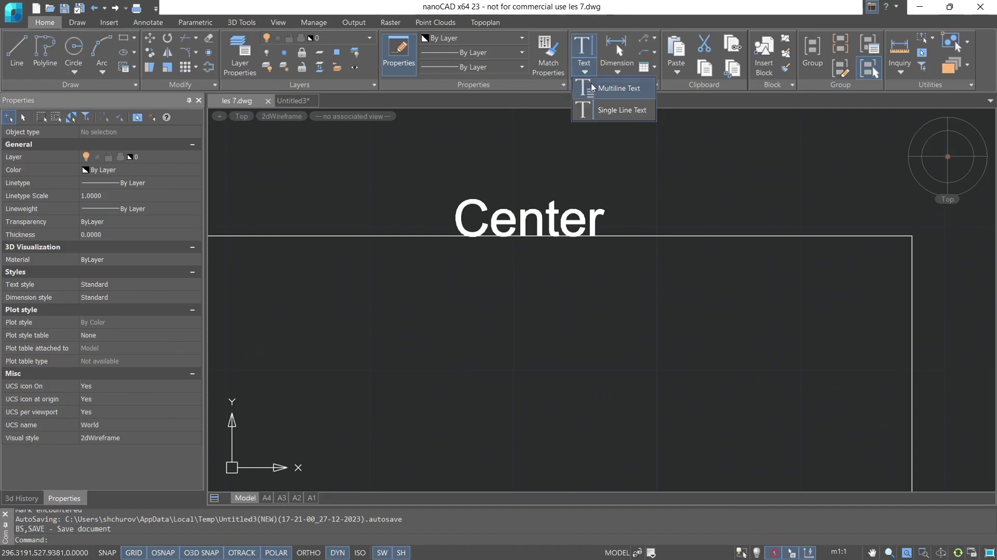
click(599, 113)
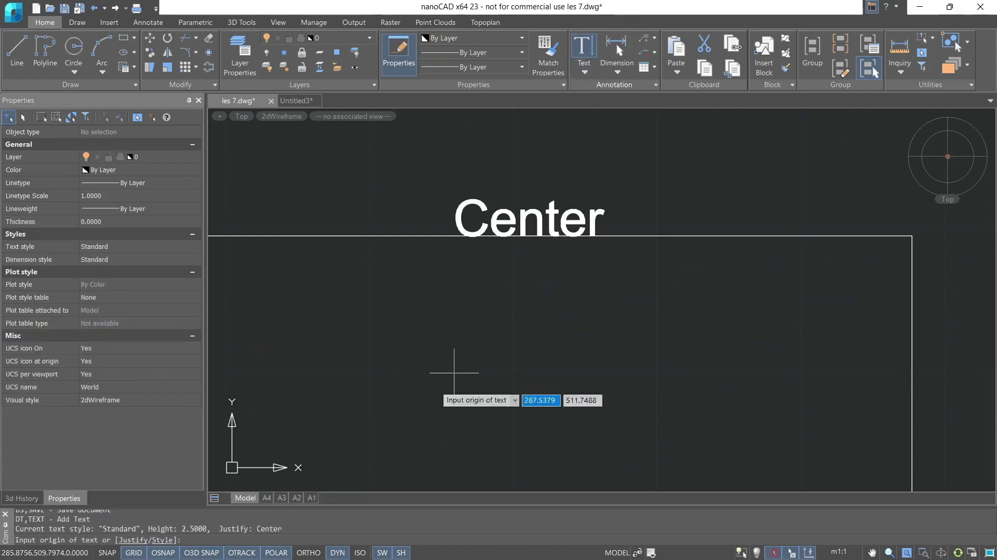
click(132, 541)
key(Down)
key(Down)
key(Down)
key(Down)
key(Down)
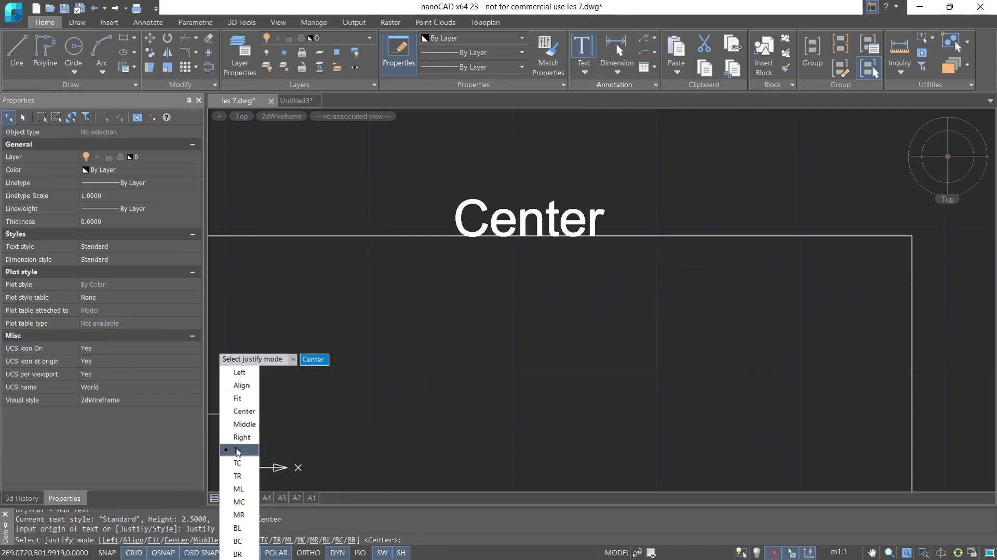
key(Return)
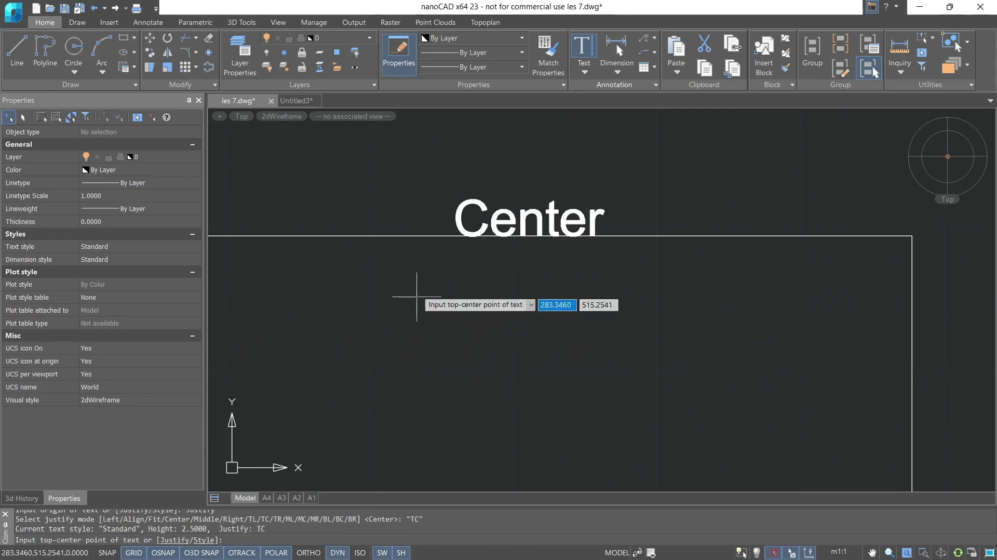
Anchor 'Top center' at the top-edge midpoint below Center, height 2.5, rotation 0, then select it.
click(528, 236)
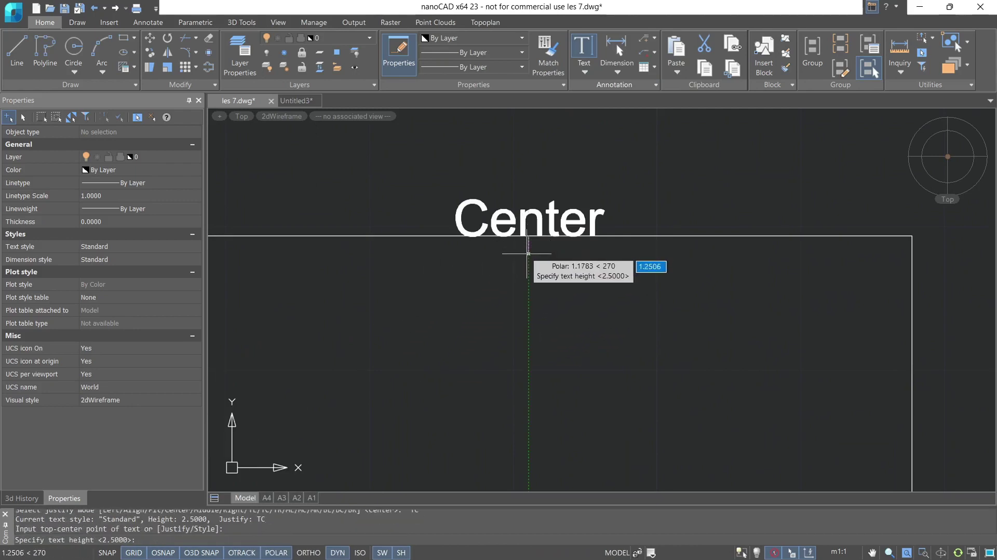
text(2.5)
key(Return)
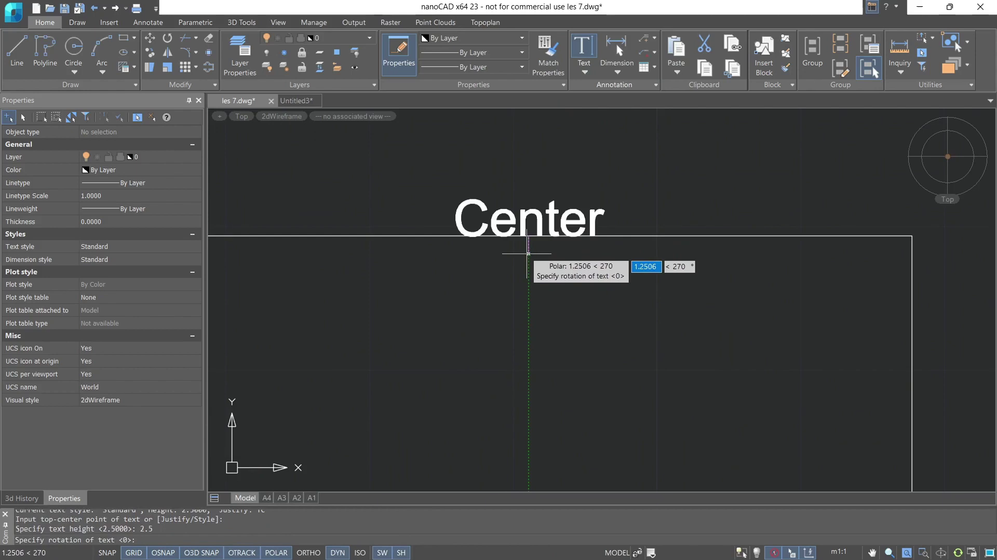
text(0)
key(Return)
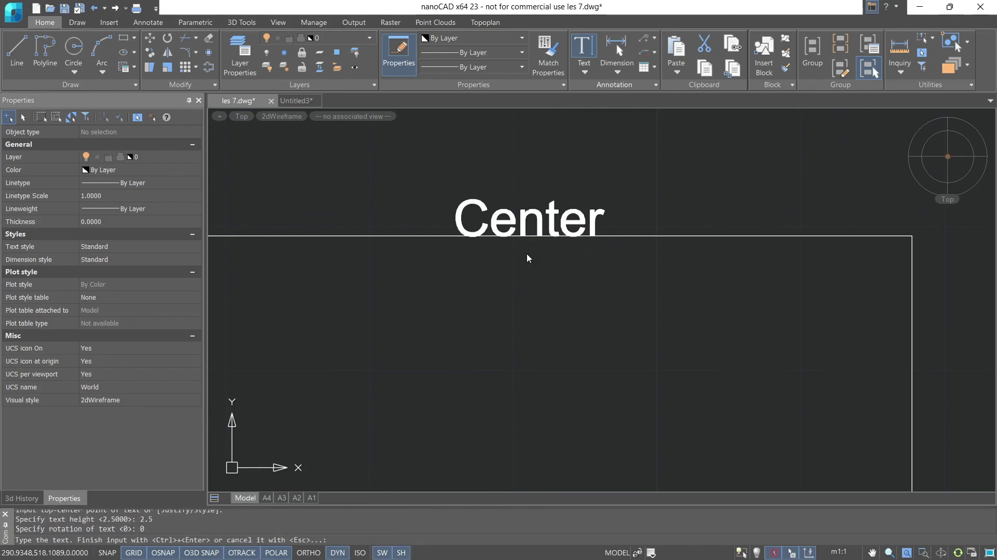
text(Top center)
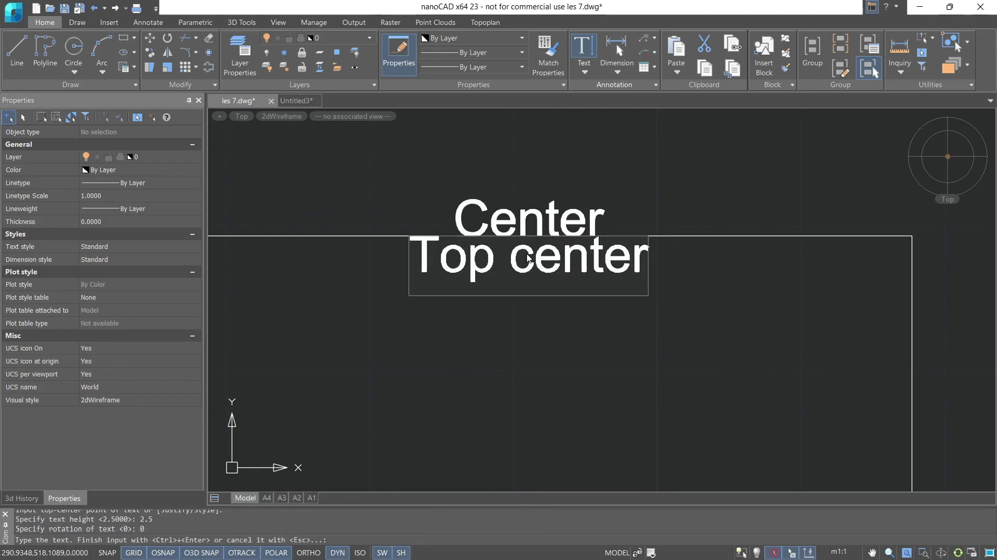
key(ctrl+Return)
click(526, 253)
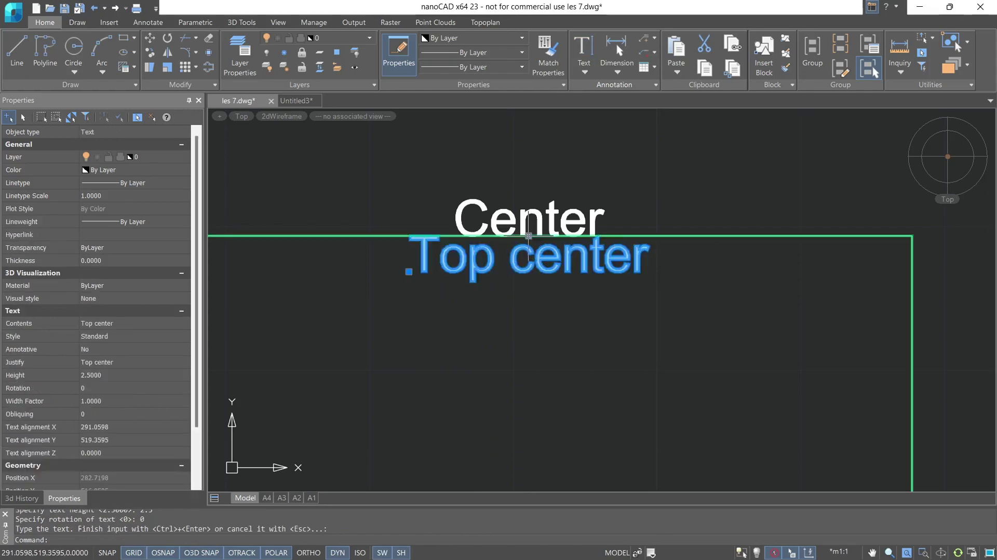
Draw a new rectangle in empty drawing space.
scroll(528, 236, down, 3)
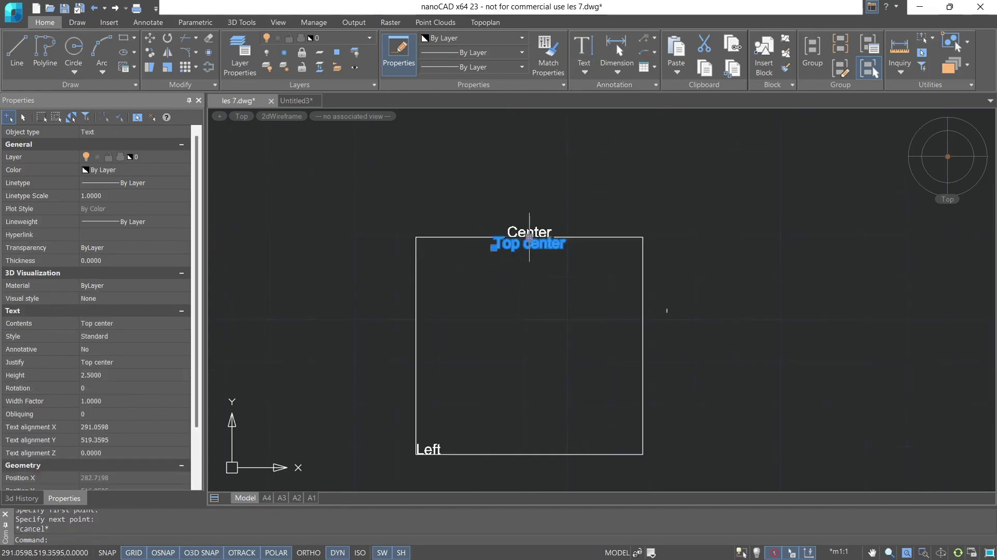
mouse_move(873, 199)
middle_down()
mouse_move(706, 205)
mouse_move(527, 230)
mouse_move(481, 291)
mouse_move(440, 307)
middle_up()
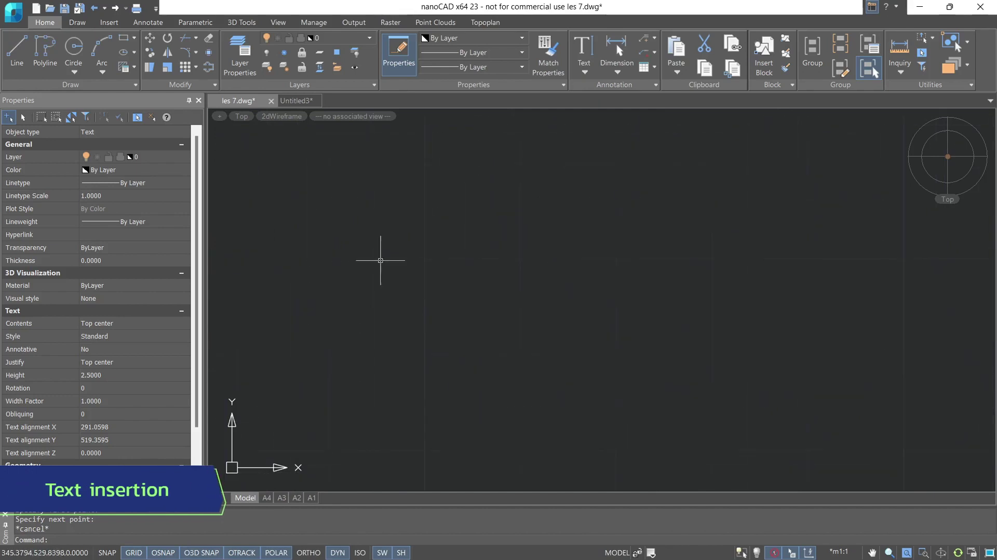
click(123, 37)
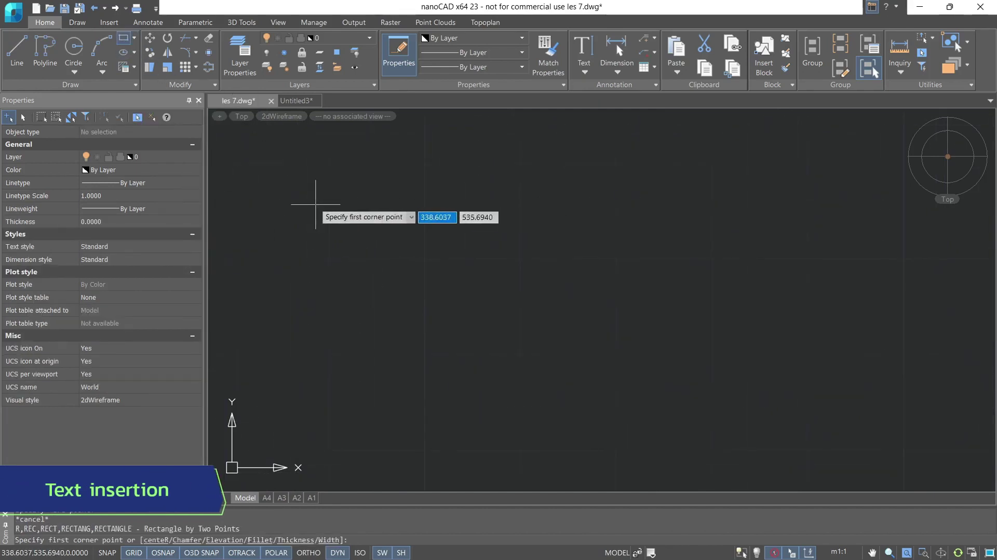
click(315, 205)
click(767, 313)
Add Align-justified text 'some text here' between the rectangle's left and right edge midpoints.
click(584, 67)
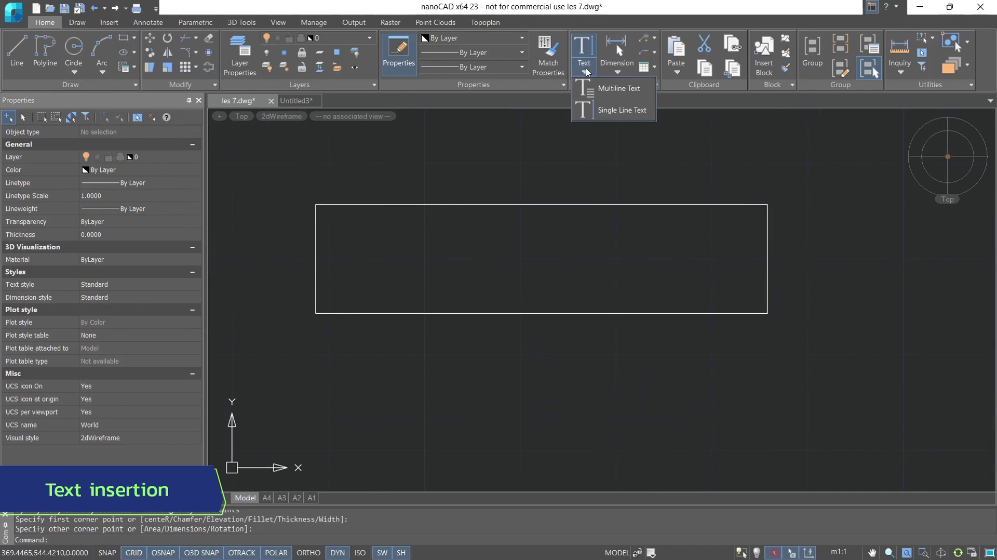
click(621, 111)
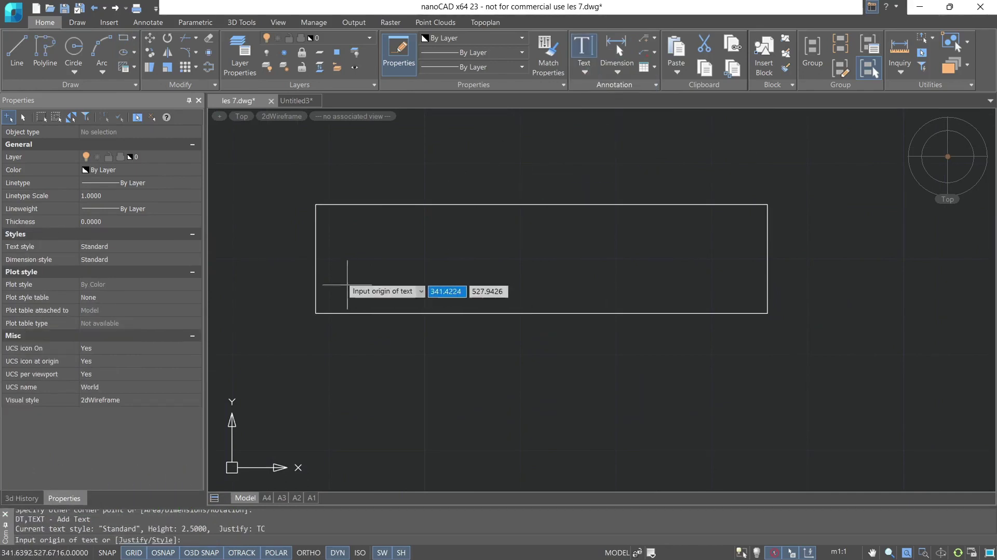
click(126, 540)
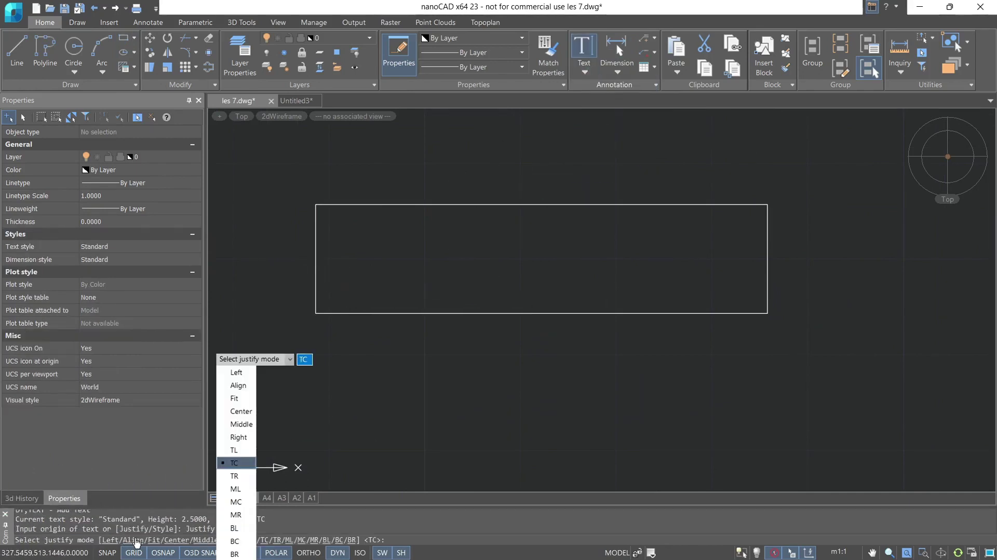
click(136, 540)
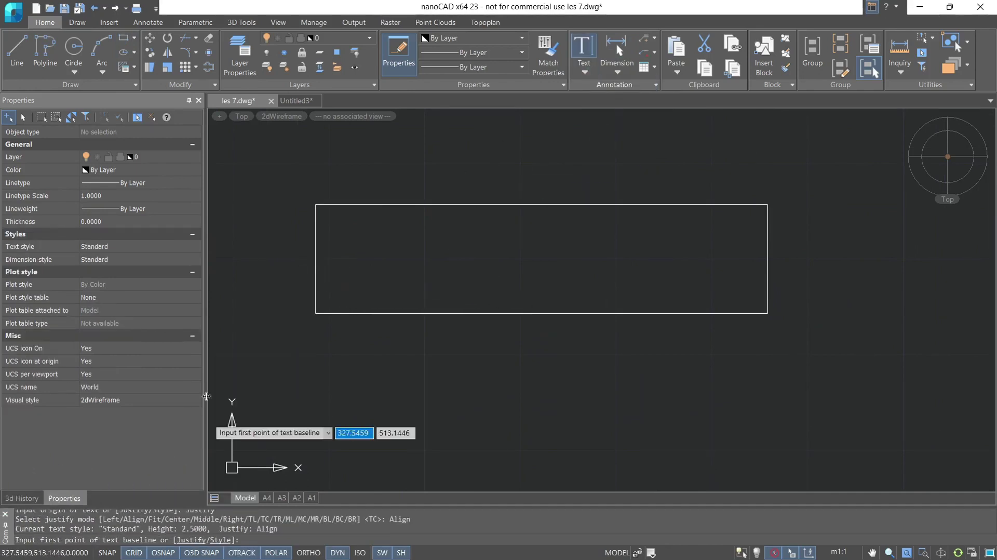
click(316, 259)
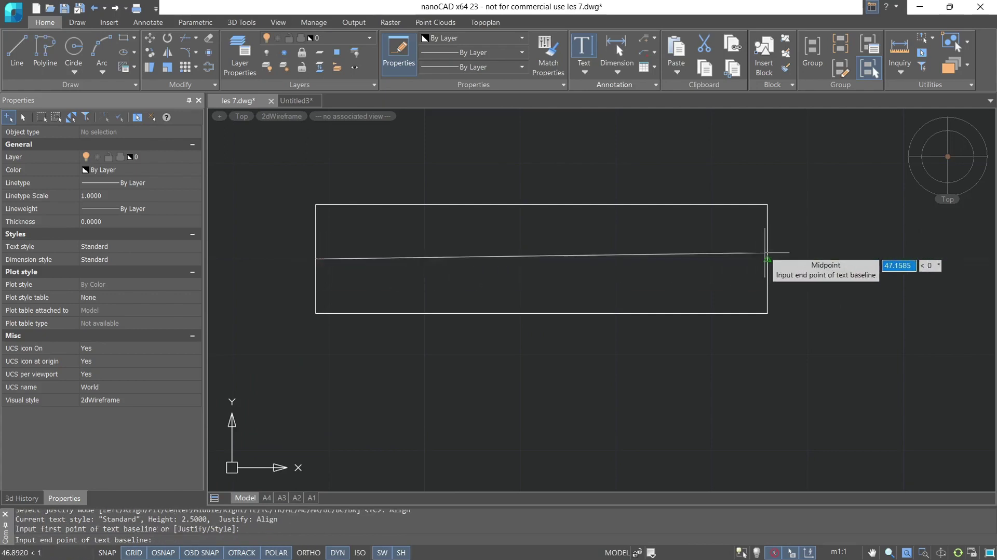
click(768, 259)
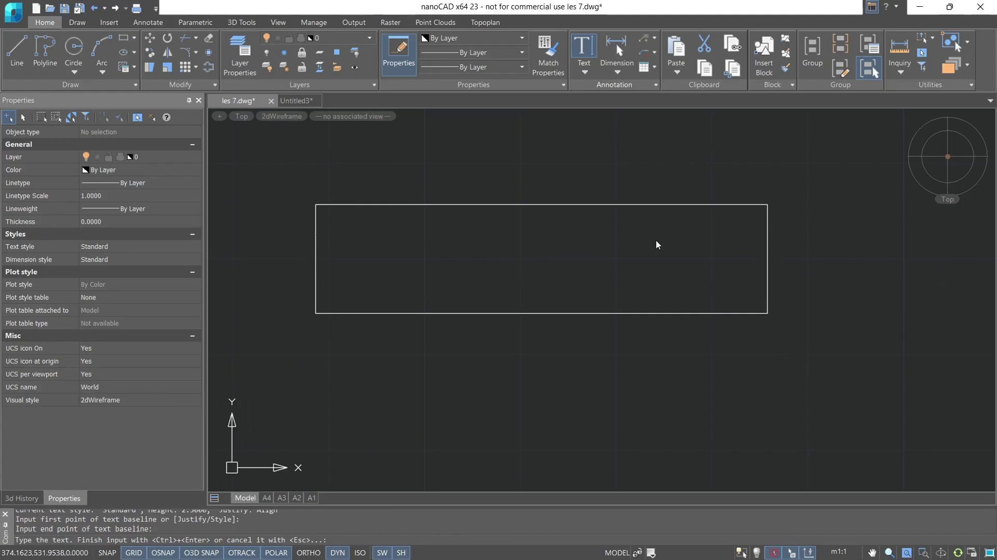
text(some text here)
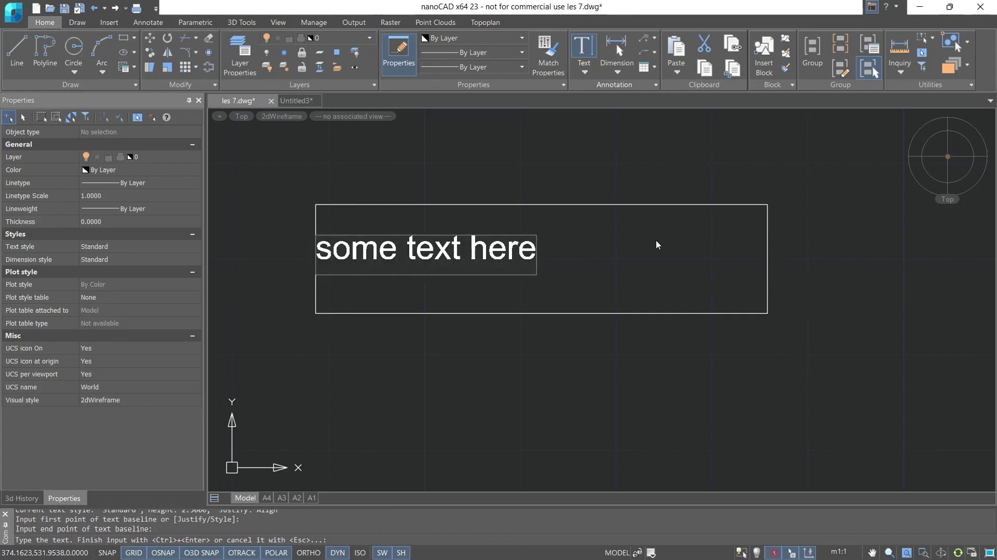
key(ctrl+Return)
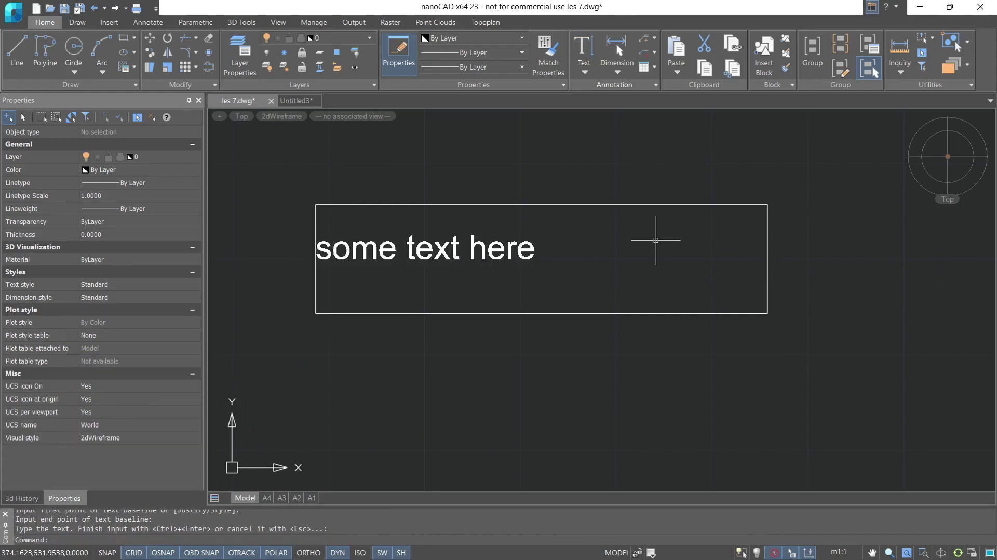
Drag the text's end grip to the rectangle's right-edge midpoint.
click(506, 248)
click(535, 259)
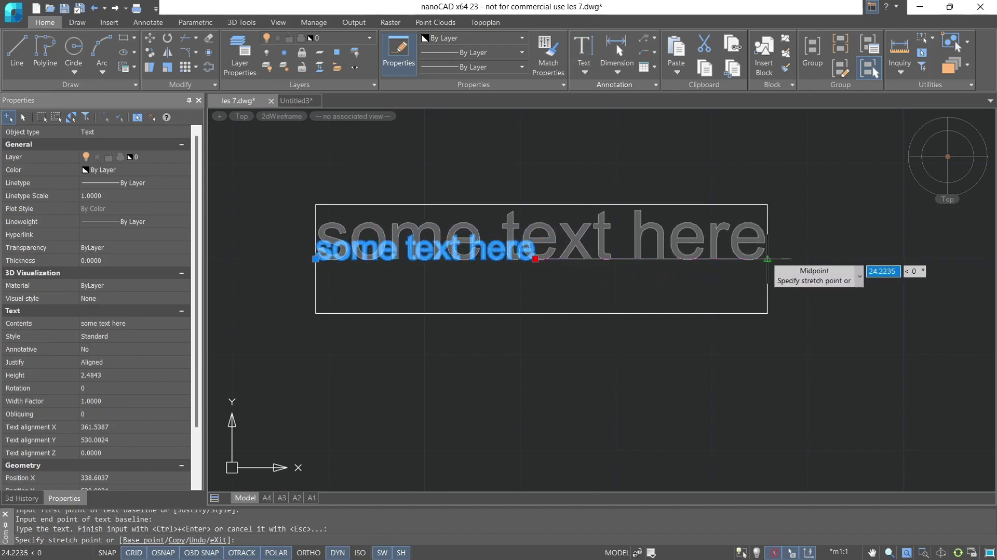
click(767, 259)
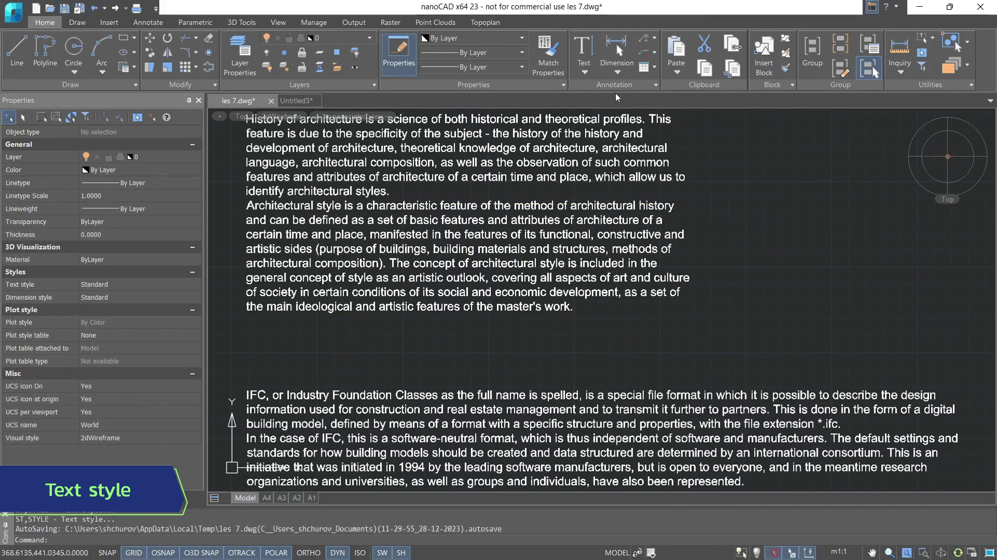
Create a new text style named 'New style' from Standard in the text style manager.
click(624, 86)
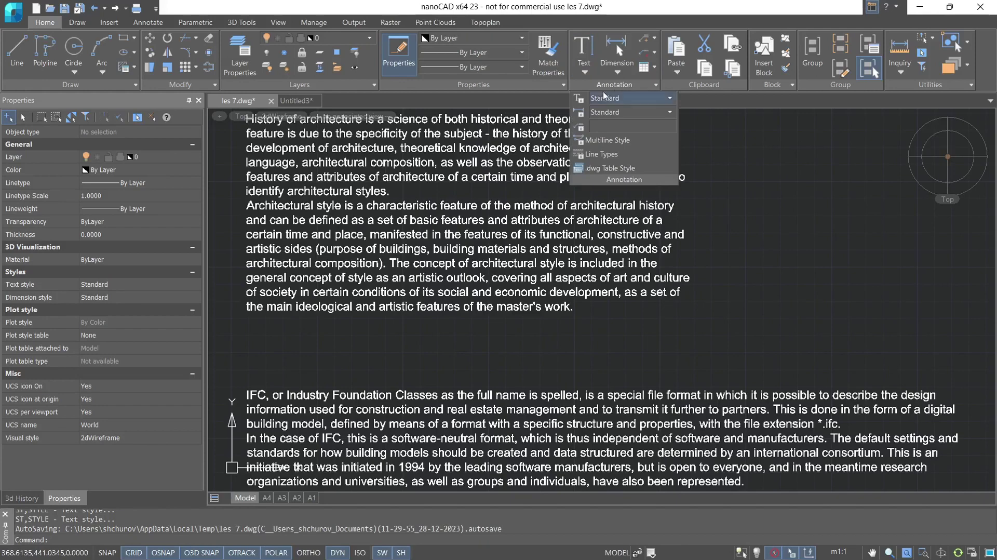
click(579, 99)
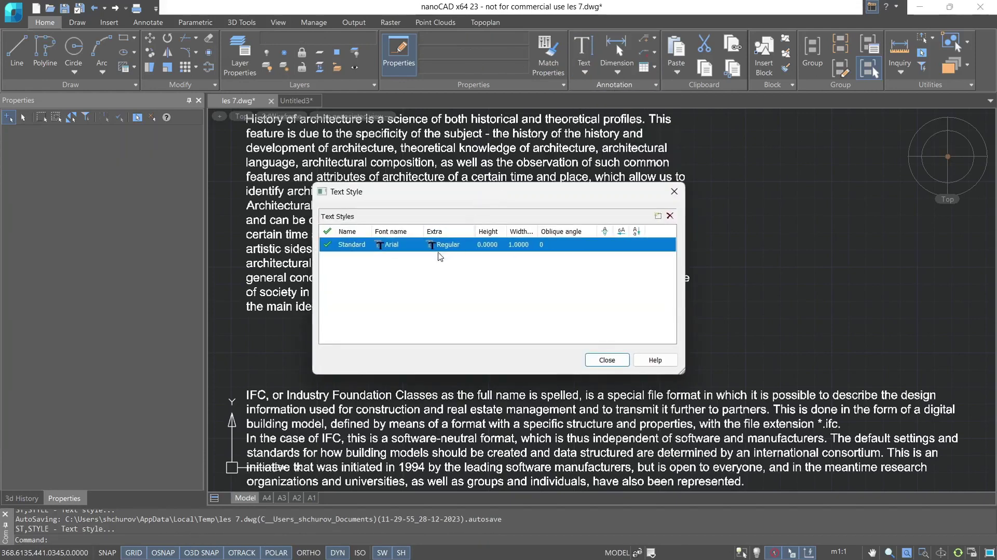
right_click(357, 250)
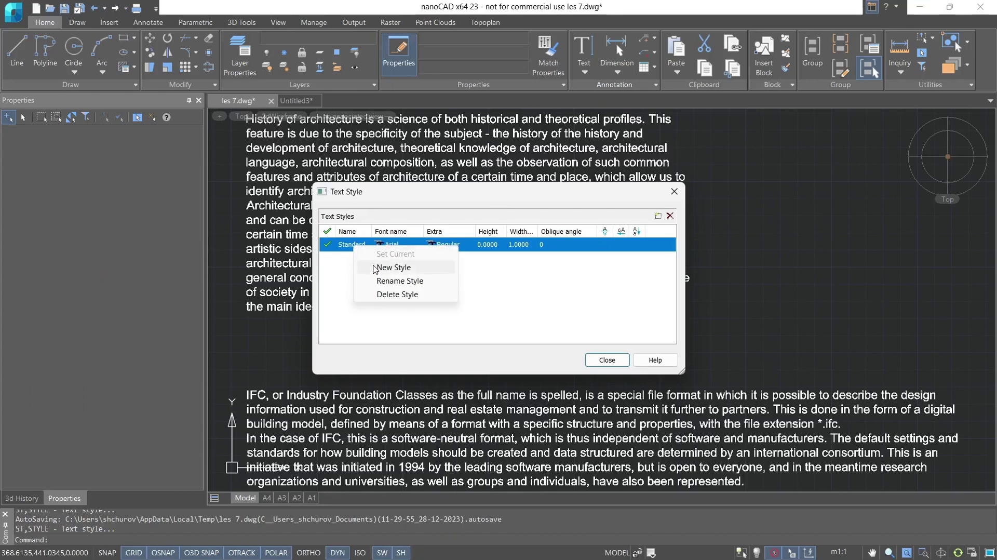
click(374, 267)
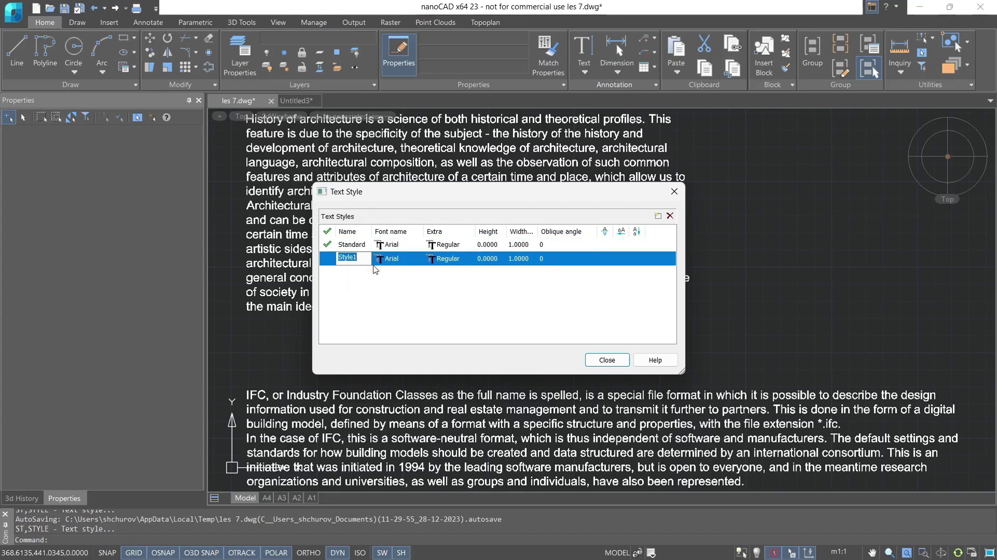
text(New style)
key(Return)
Set New style's font to Cambria Italic with a 15° oblique angle.
click(396, 281)
click(397, 262)
click(398, 261)
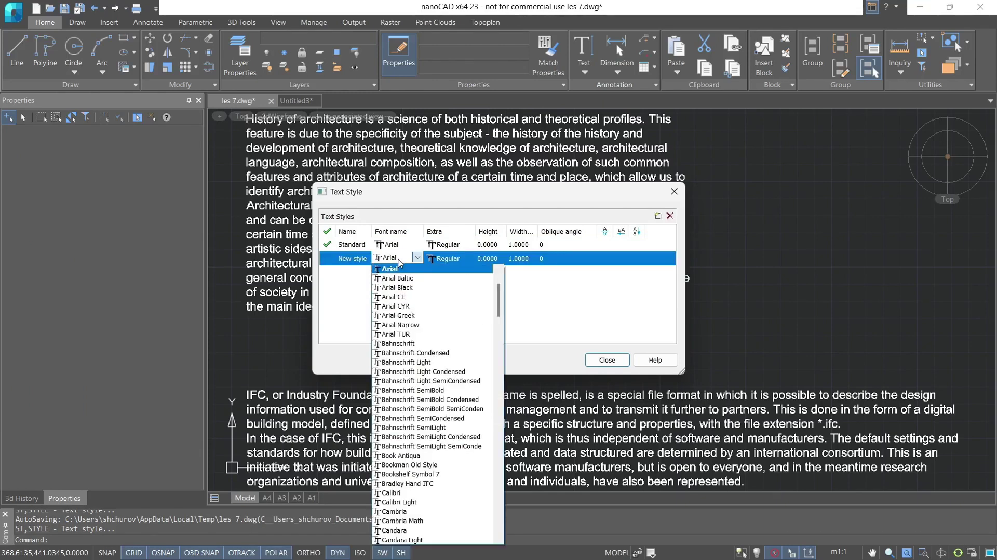
click(400, 511)
click(451, 262)
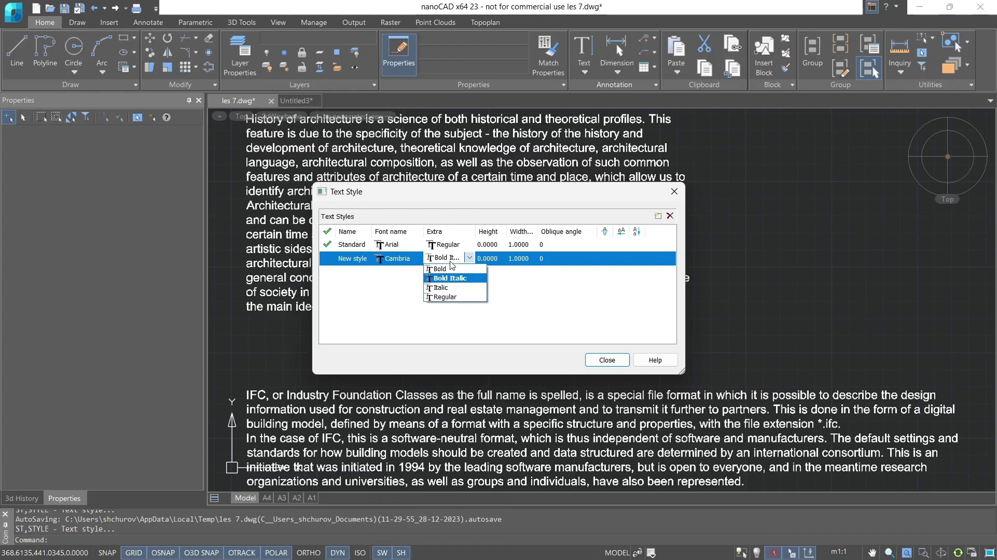
click(446, 287)
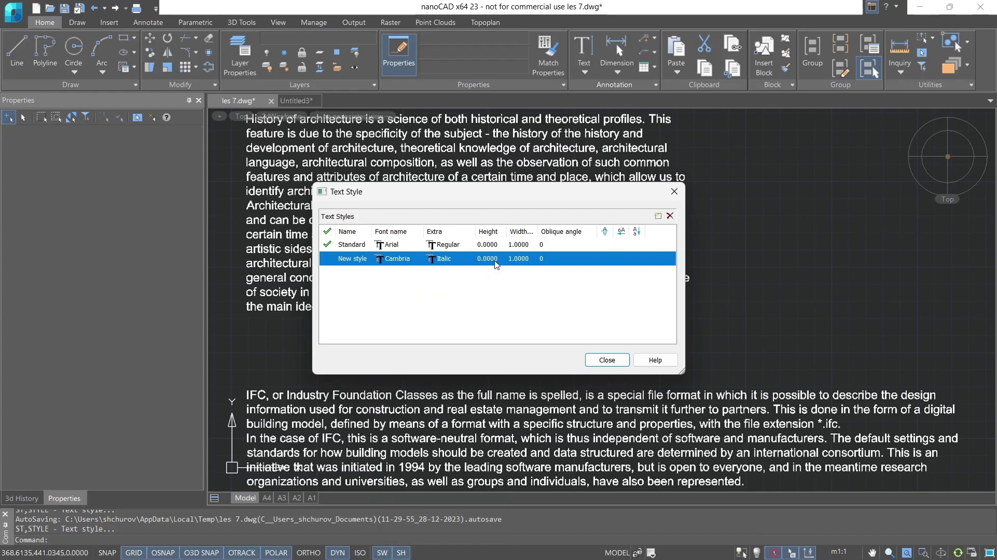
click(555, 262)
text(15)
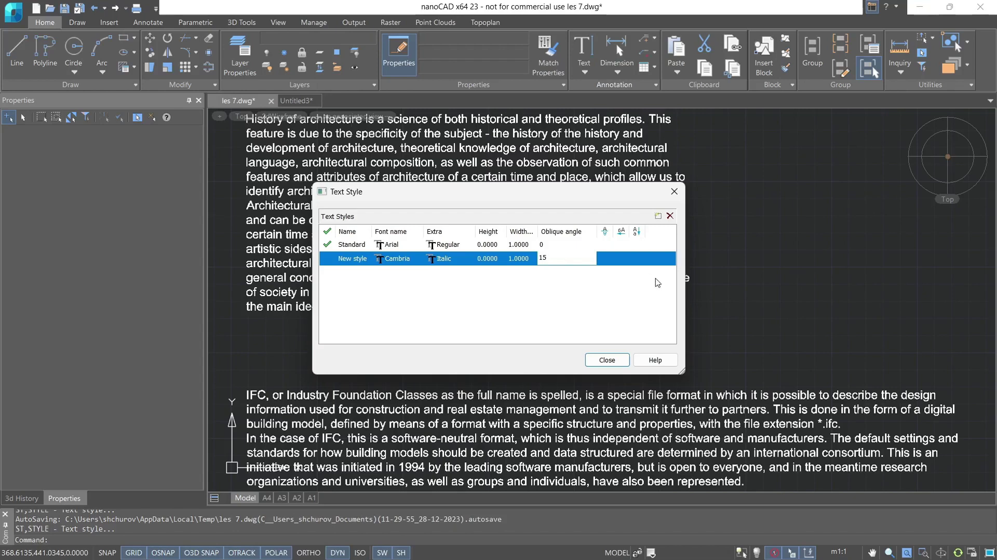
click(622, 289)
Switch the architectural history paragraph's Style property from Standard to New style.
click(610, 358)
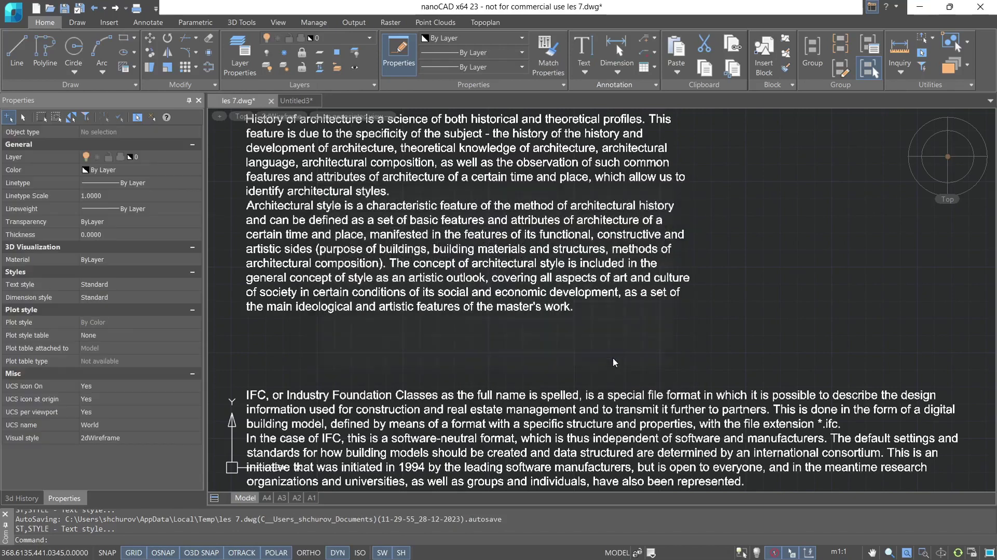
click(577, 294)
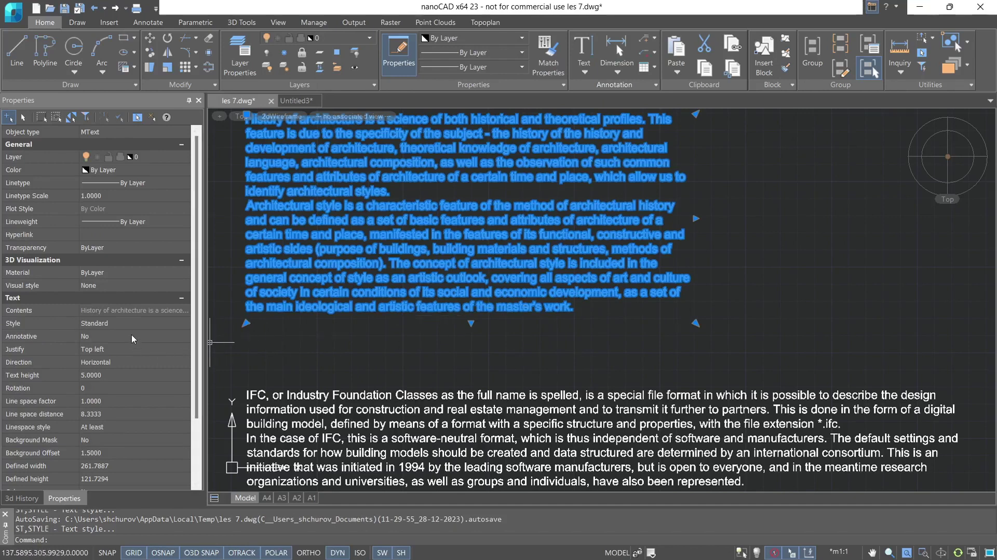
click(138, 323)
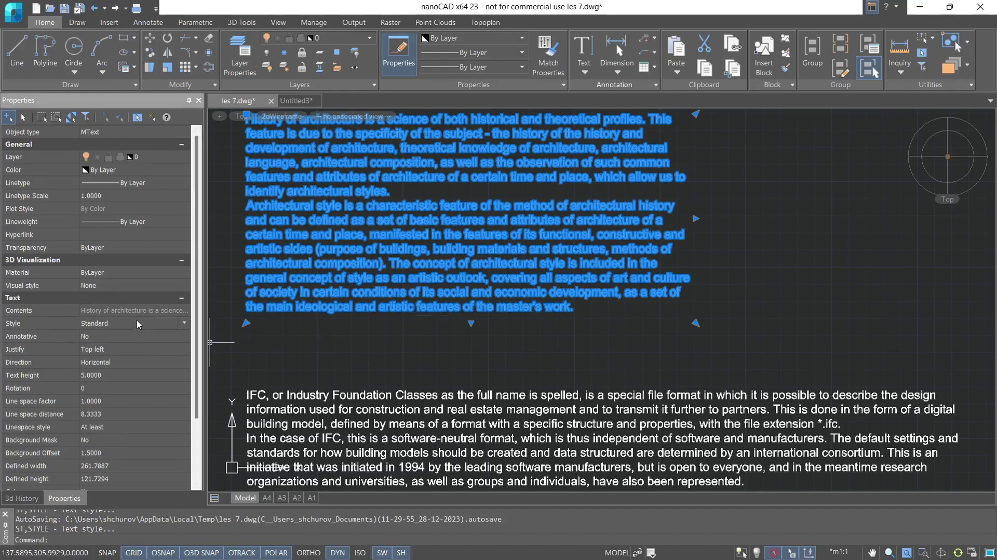
click(136, 322)
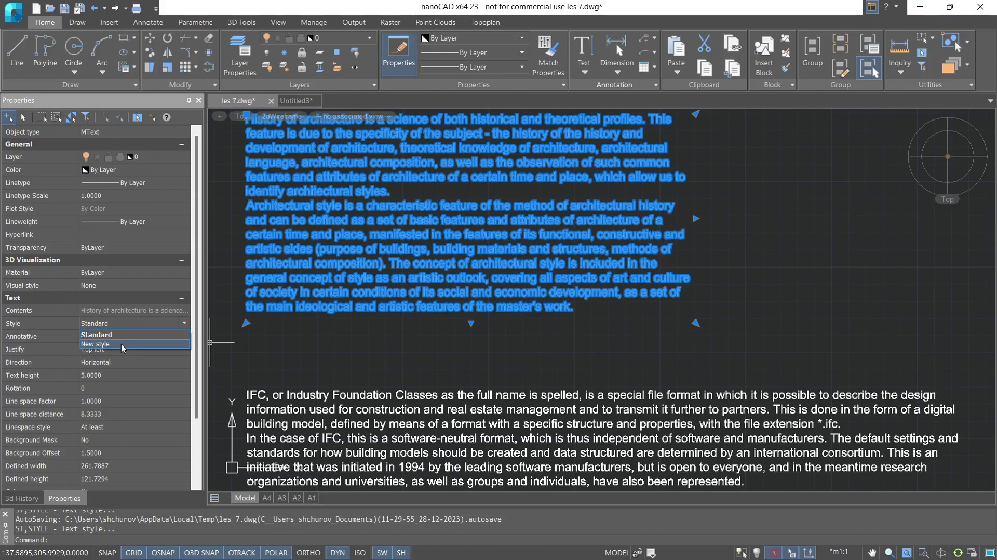
click(120, 344)
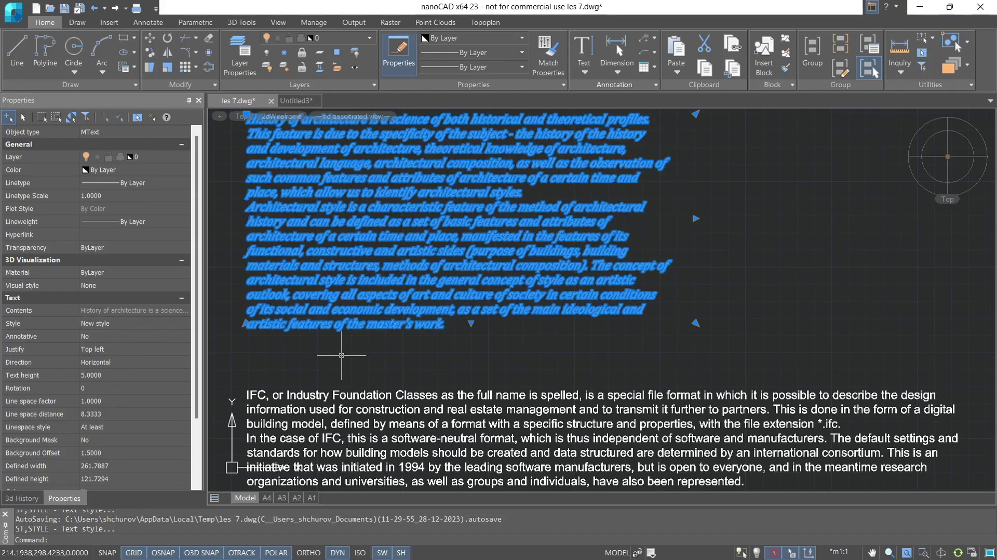
key(Escape)
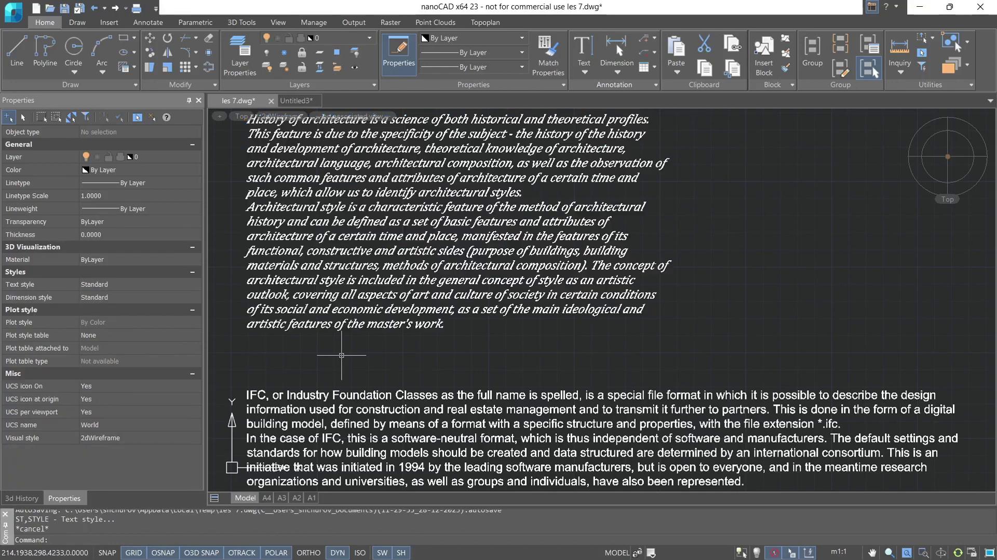
middle_drag(341, 355, 348, 384)
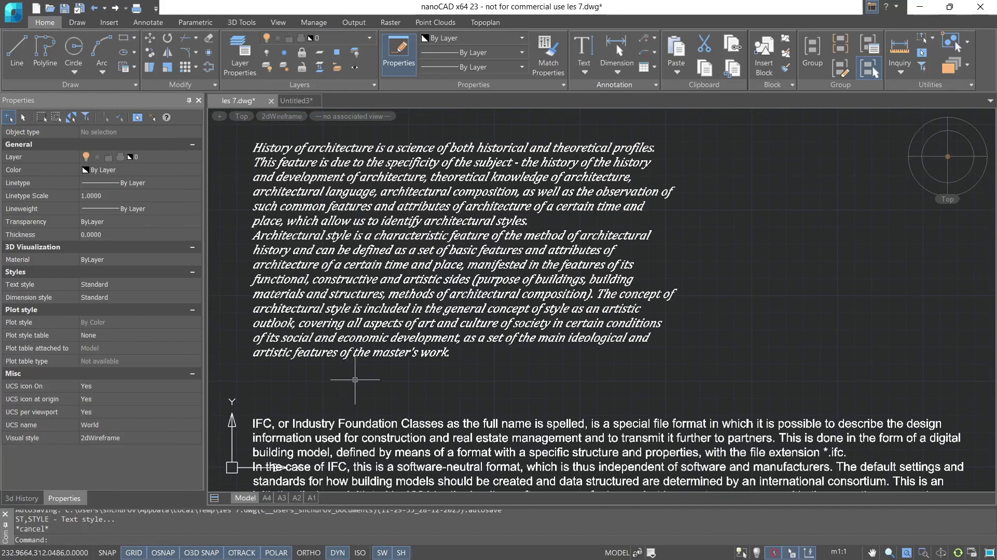
Change New style's oblique angle to 0 in the text style manager and close it.
click(616, 86)
click(585, 125)
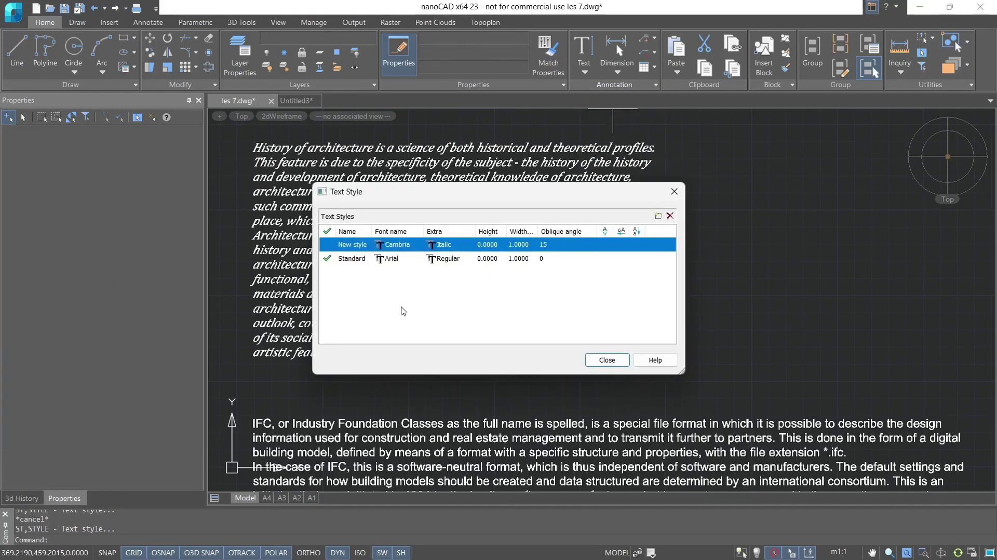
double_click(555, 244)
click(607, 359)
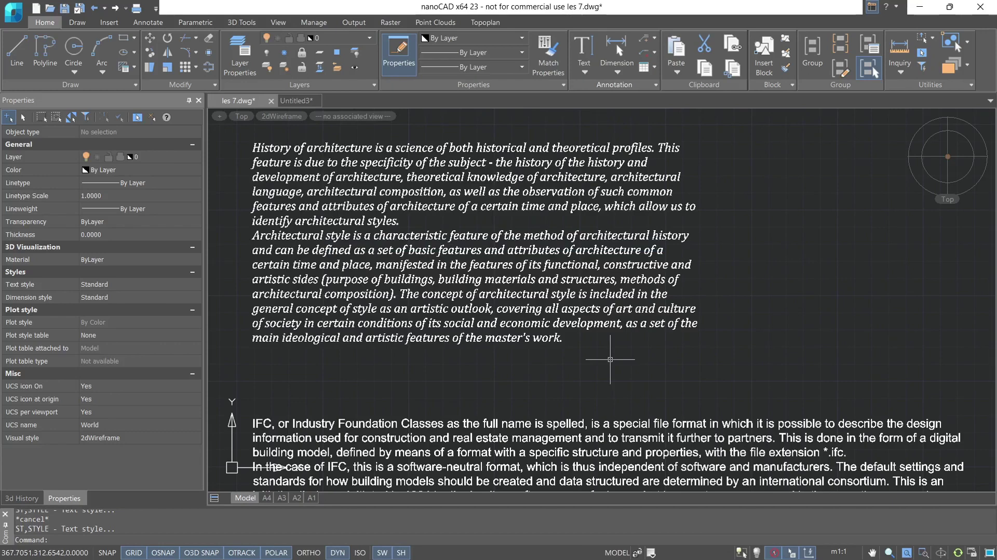
click(571, 360)
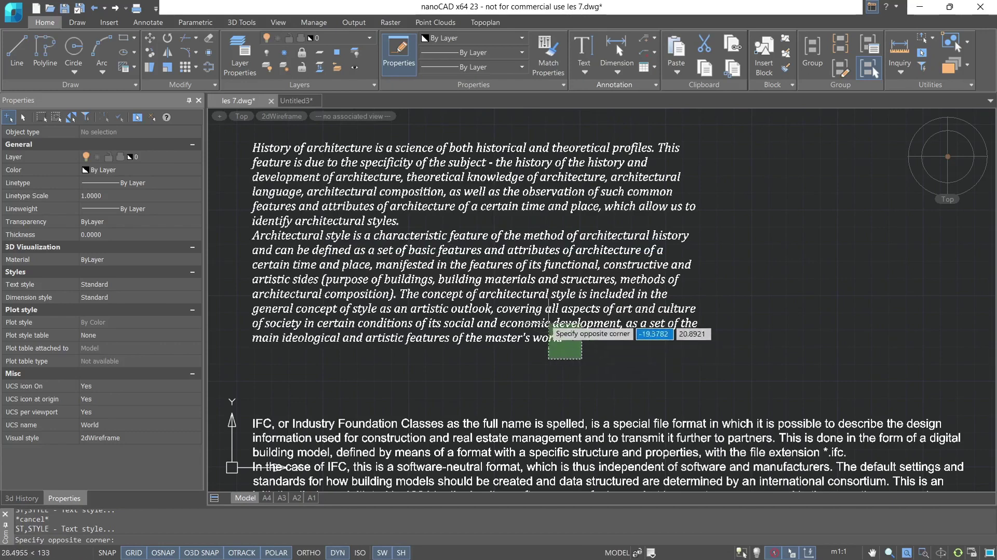
Select the upper paragraph's multiline text and scroll through its properties.
click(535, 333)
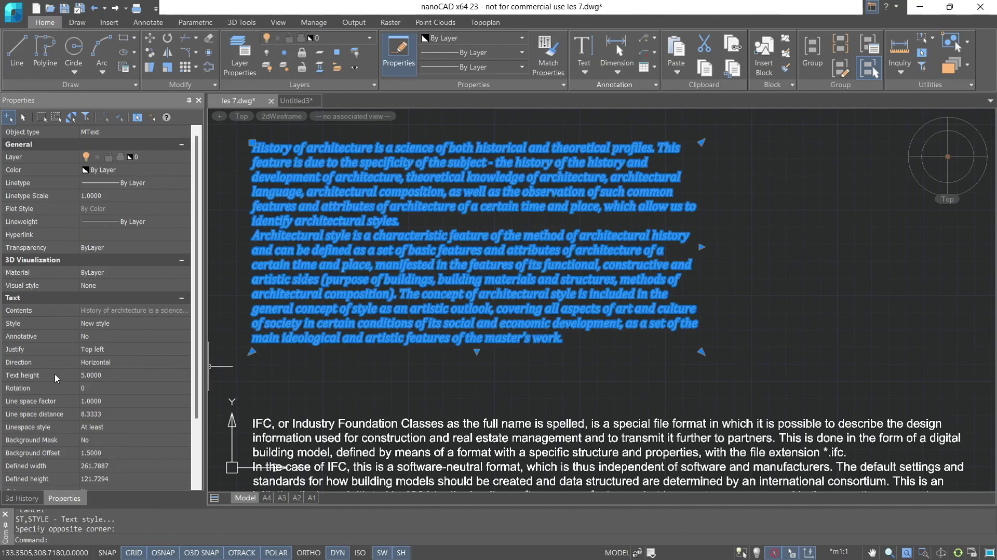
scroll(119, 452, down, 1)
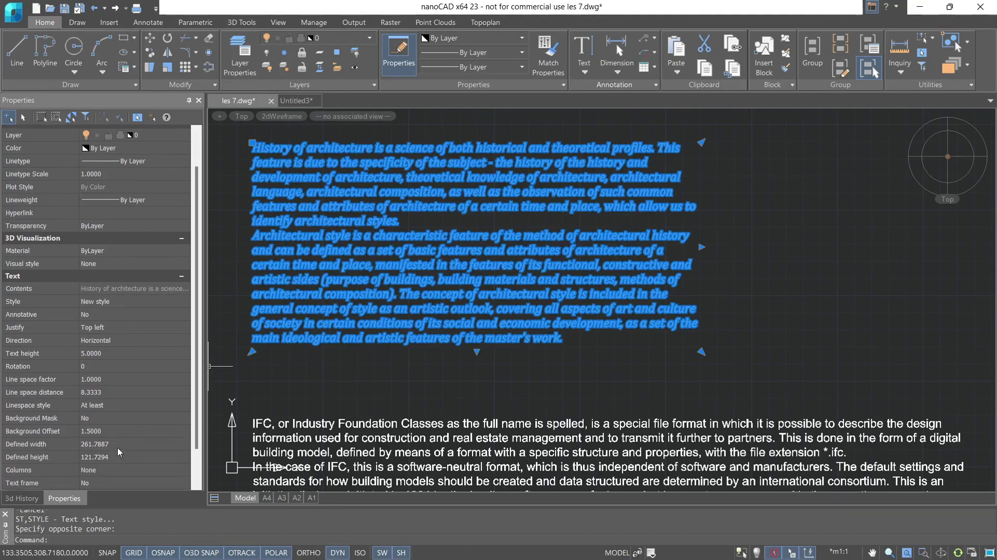
scroll(119, 452, down, 3)
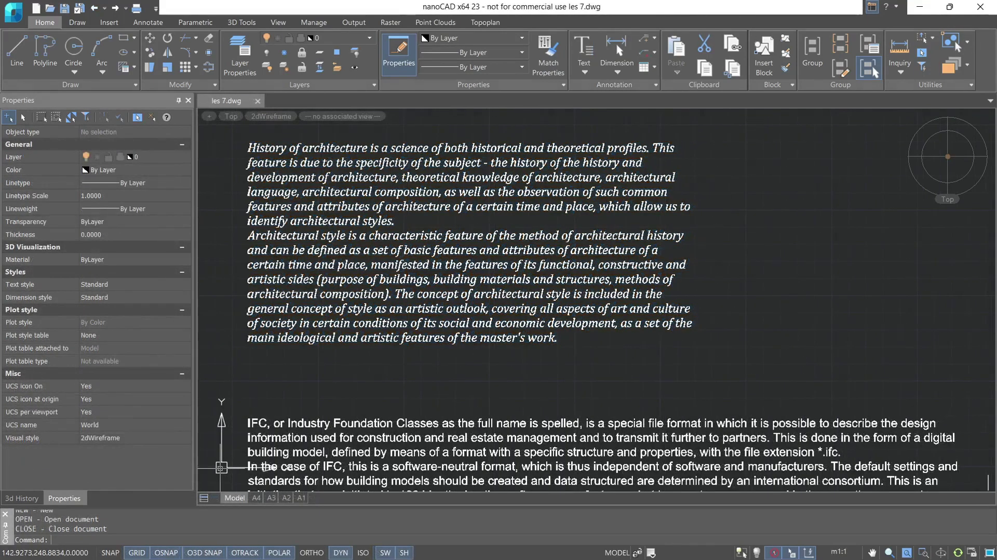
Window-select the upper paragraph and drag its bottom grip down to extend the box.
text(mt)
key(Return)
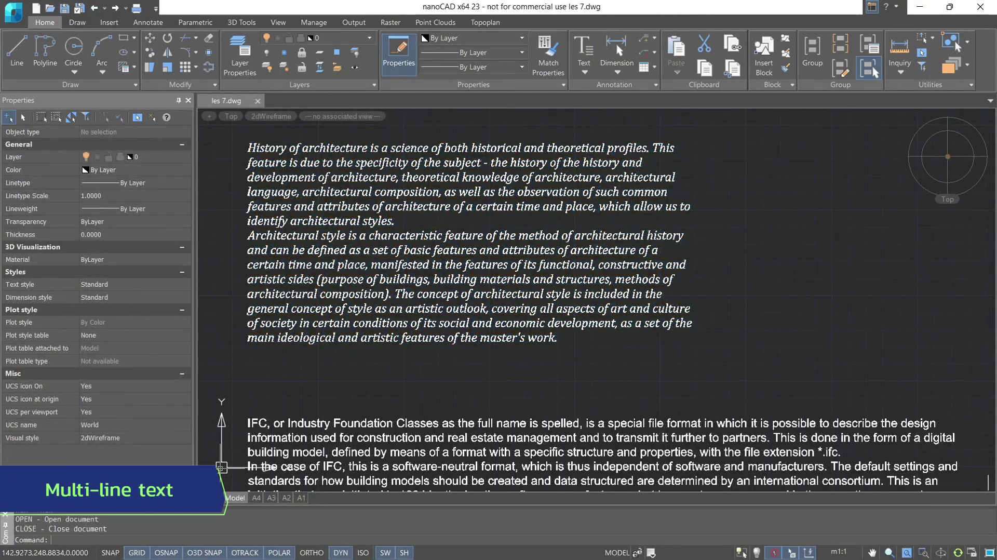
click(404, 363)
click(402, 337)
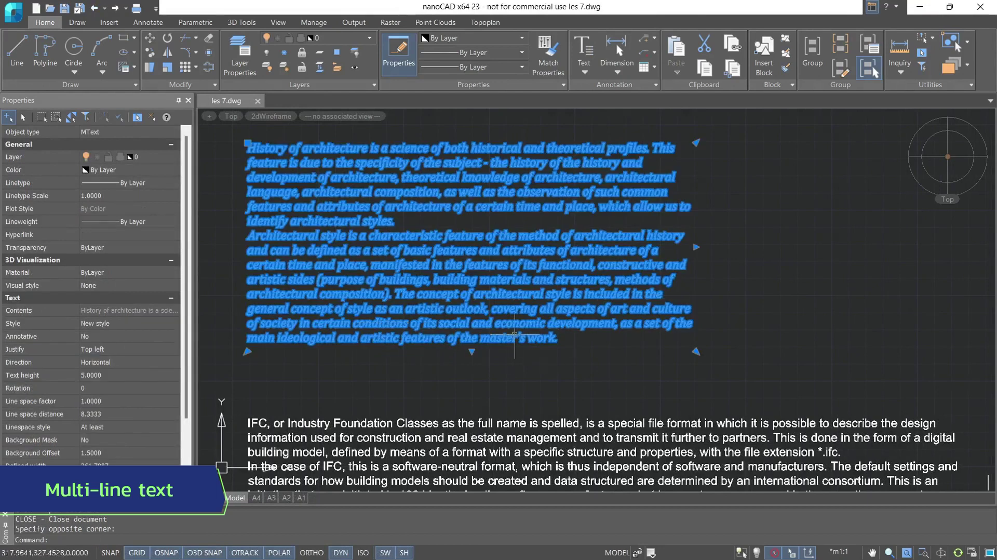
click(471, 351)
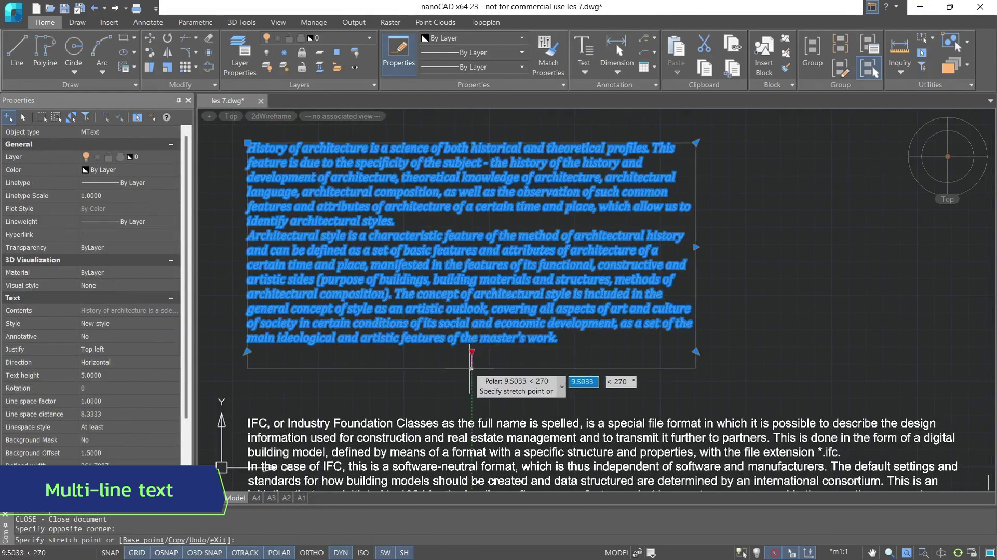
click(472, 395)
Drag the right grip to widen the text box to about 319.57, then pull the bottom edge up.
click(696, 269)
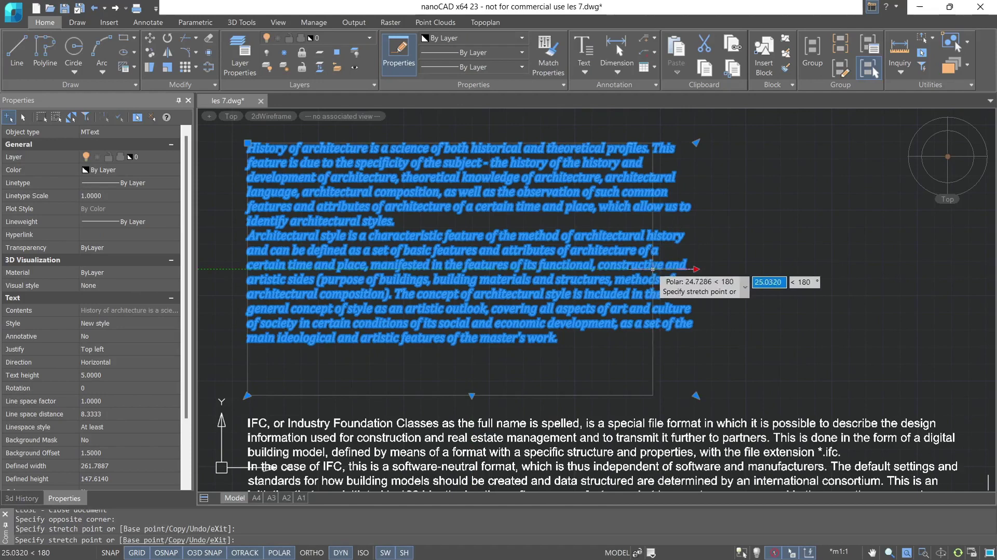
click(631, 270)
click(632, 270)
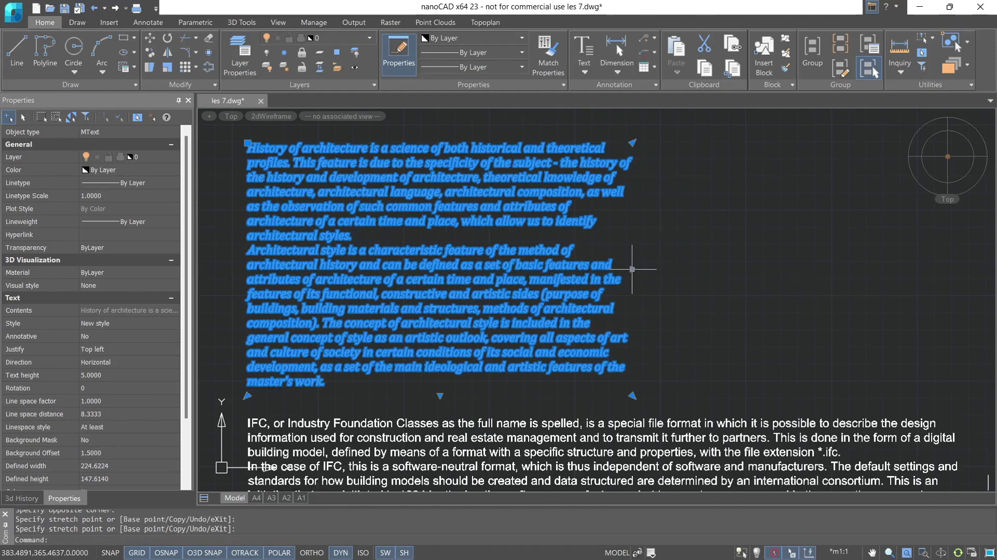
click(795, 270)
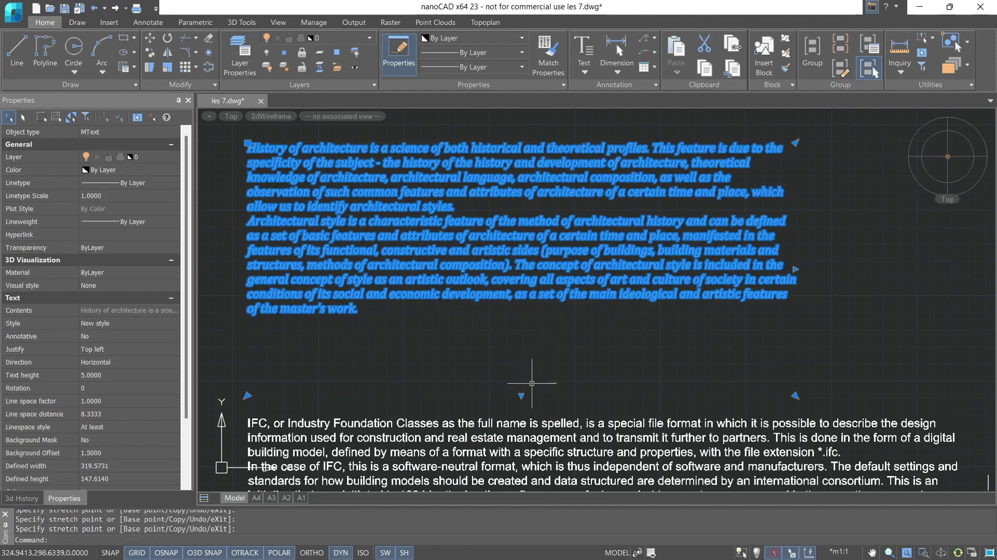
click(521, 395)
click(522, 319)
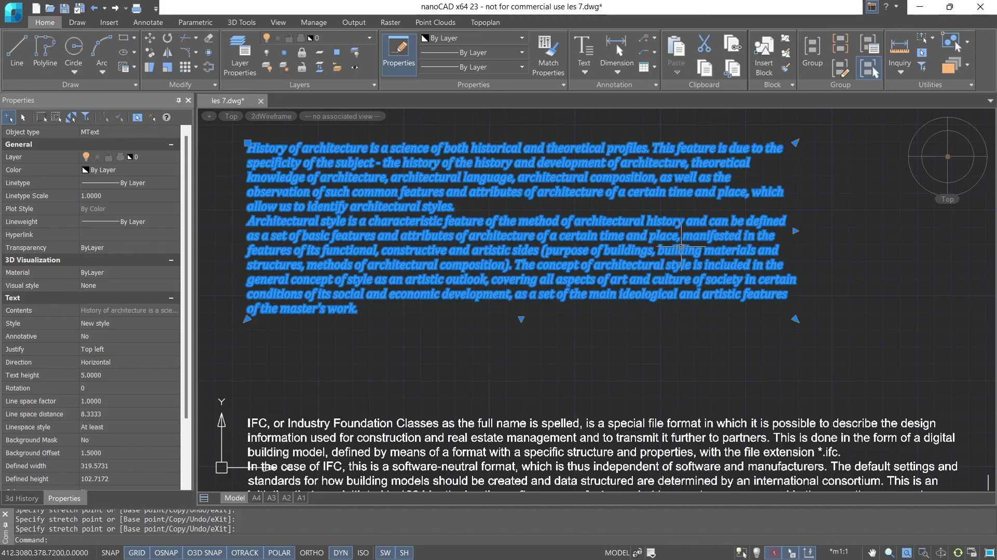
Clear the selection, pan the view left and start a new multiline text.
key(Escape)
middle_drag(720, 234, 298, 257)
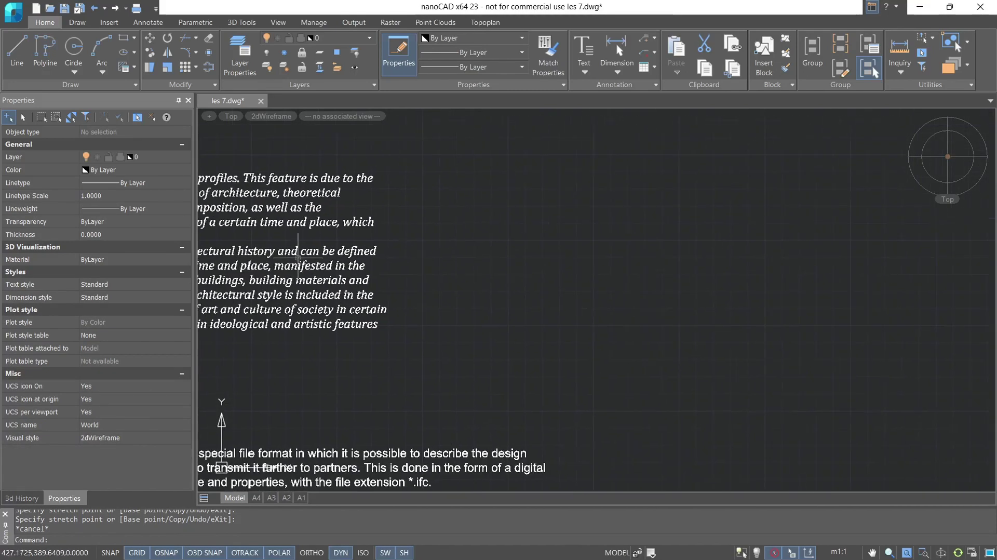
click(582, 73)
click(607, 86)
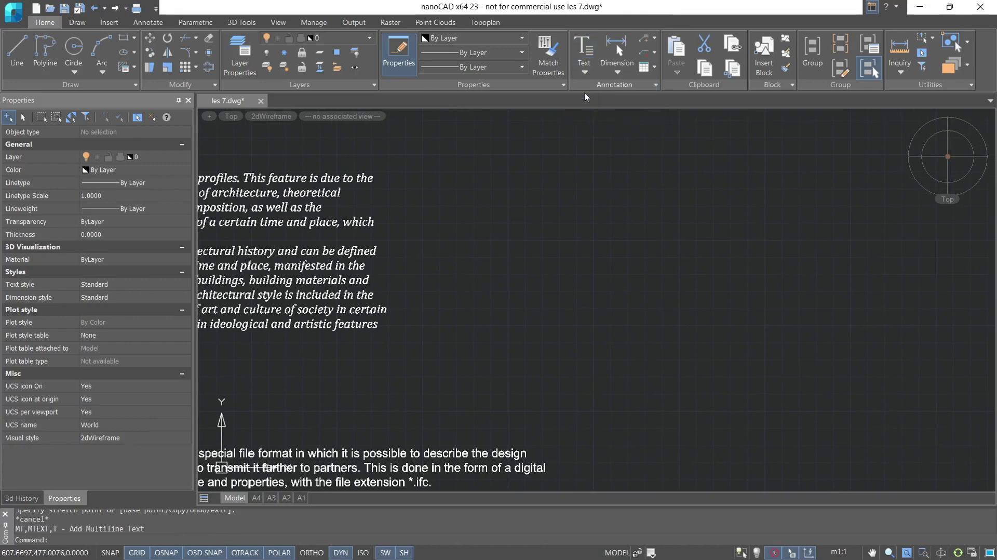
Place a multiline text box reading 'Multiline text'.
click(495, 174)
click(697, 232)
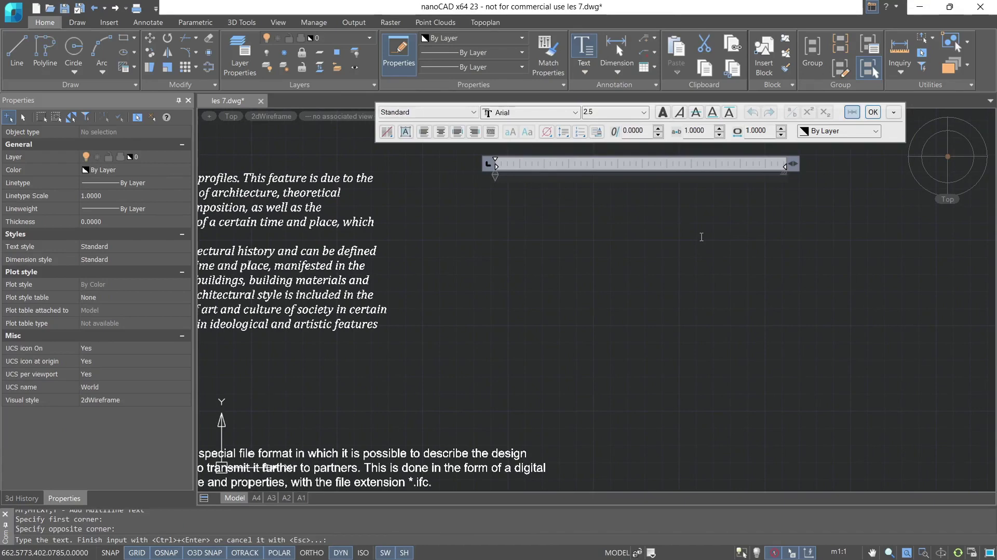
text(Multiline text)
key(ctrl+Return)
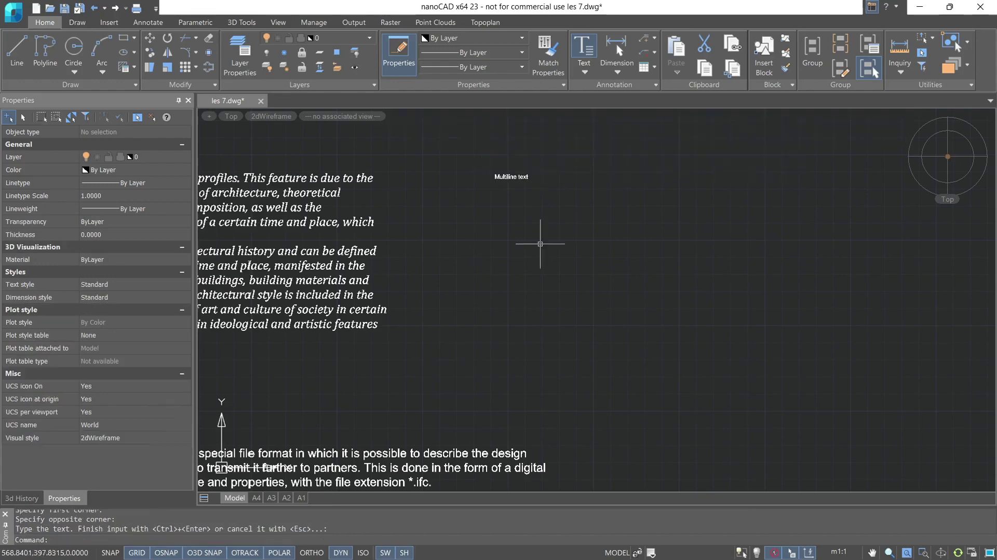
scroll(519, 229, up, 5)
Edit the text, try New style, then revert it to Standard and close the editor.
click(518, 212)
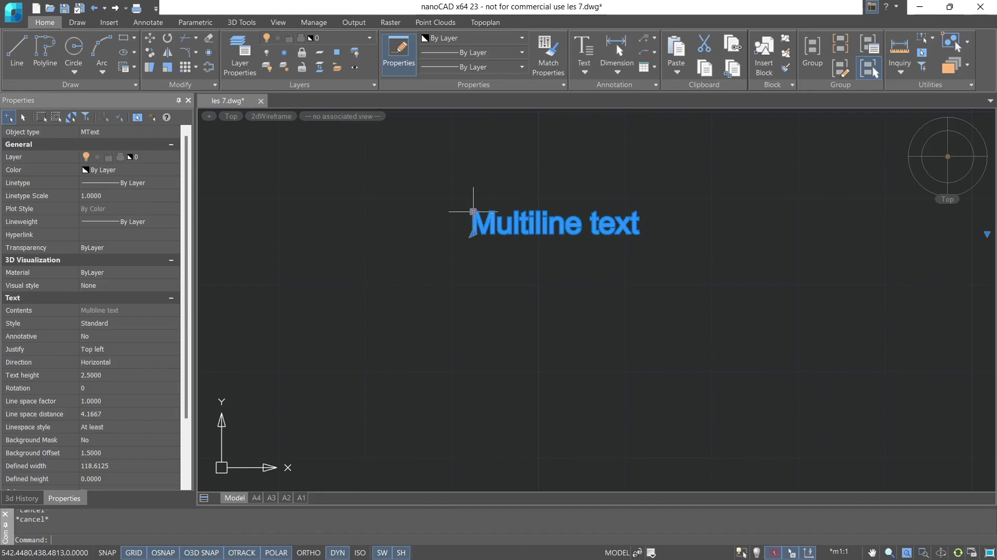
double_click(473, 222)
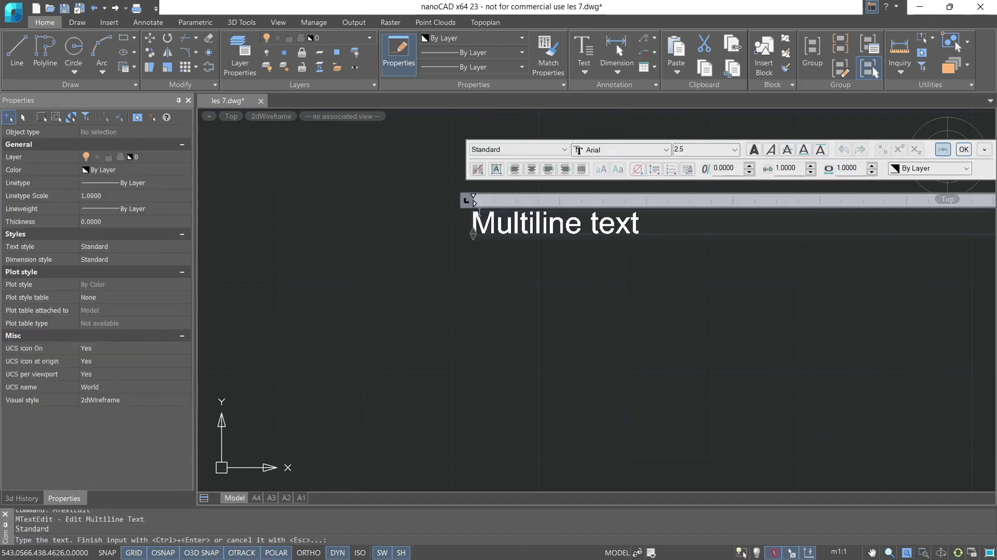
click(497, 147)
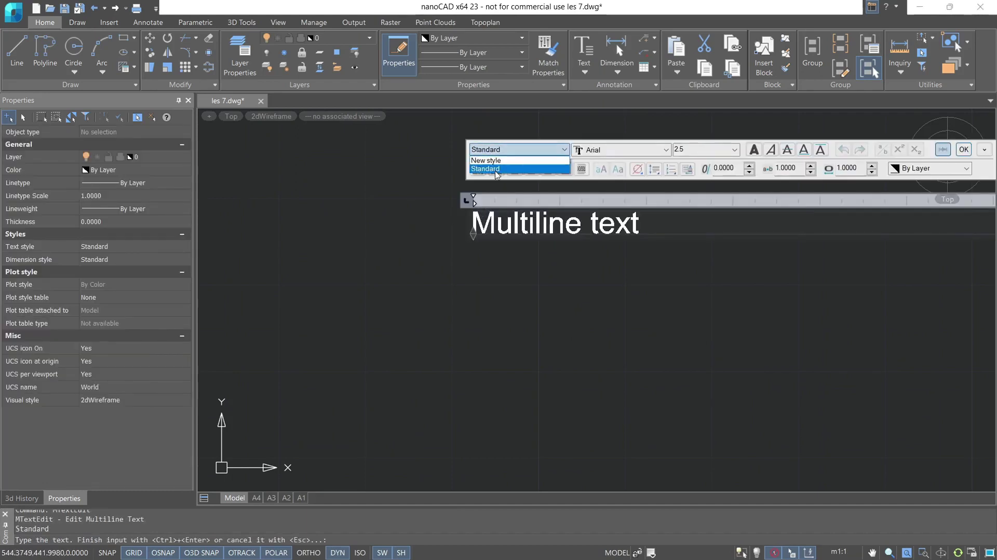
click(496, 167)
click(499, 149)
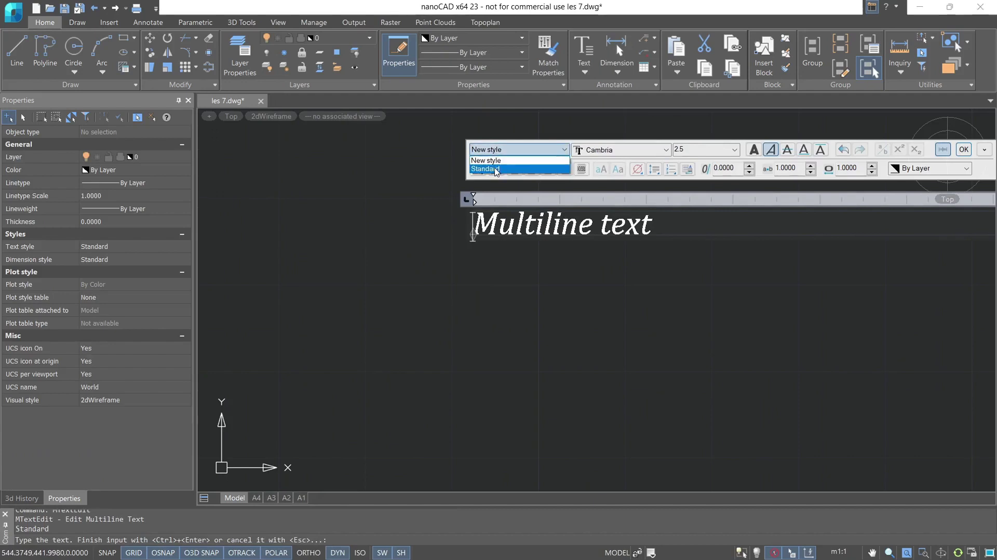
click(493, 162)
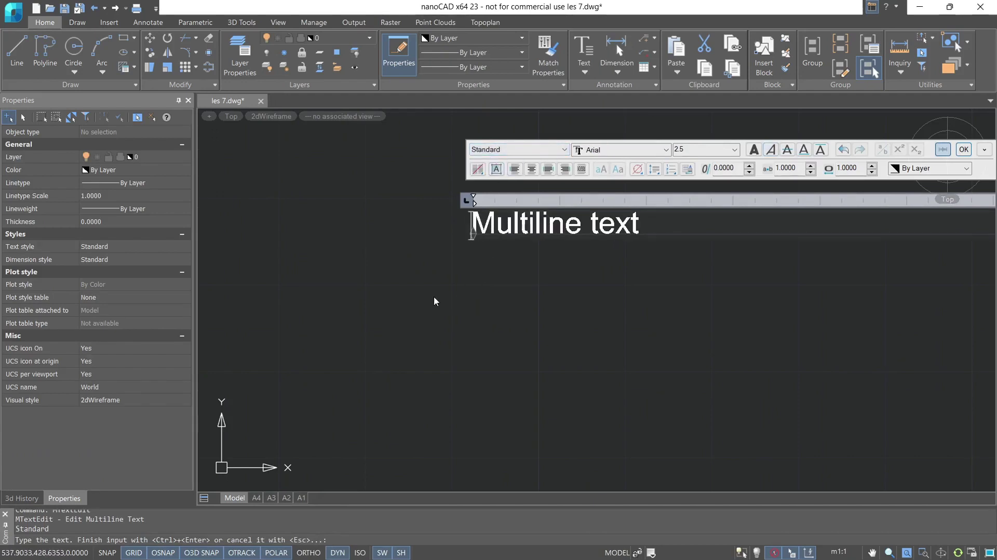
key(ctrl+Return)
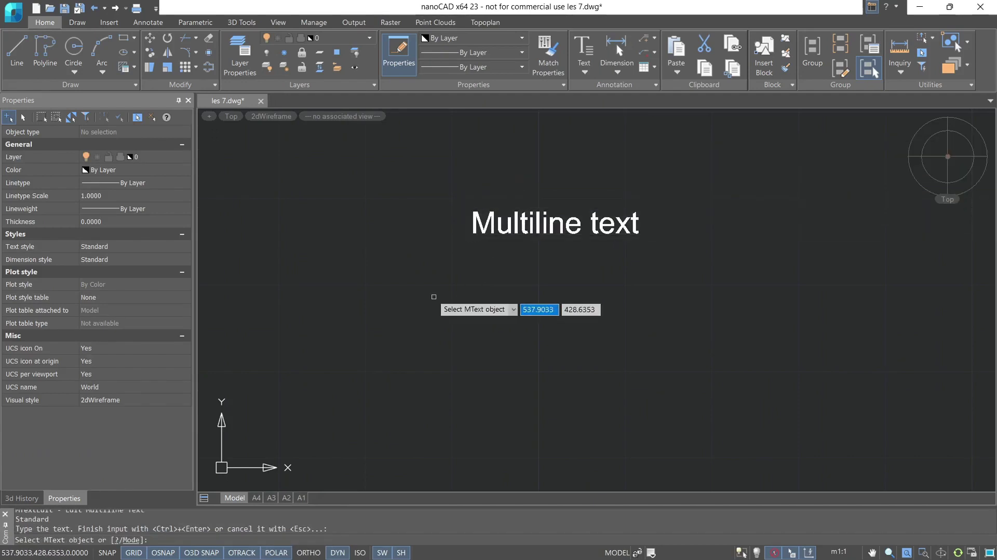
click(433, 296)
key(Escape)
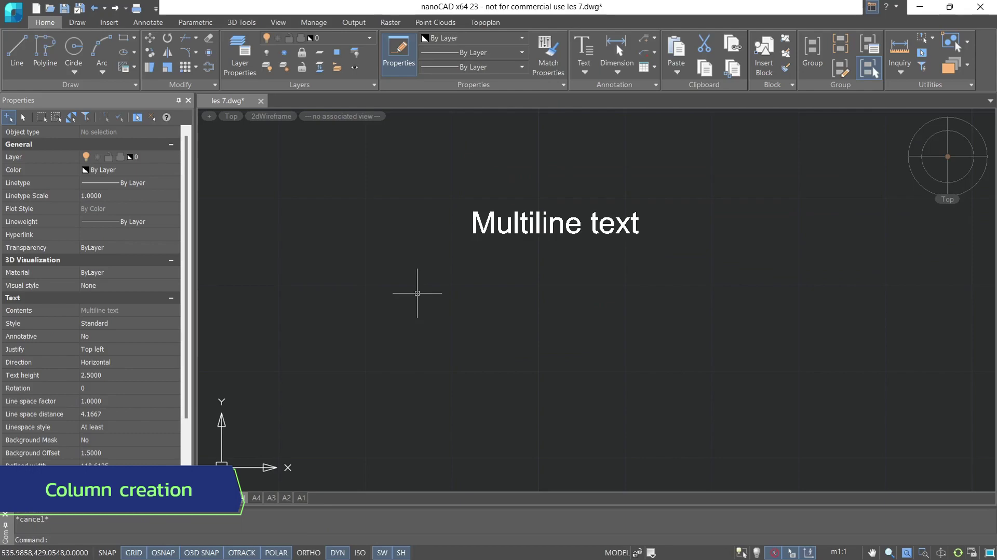
Open the italic paragraph for editing and split it into two static columns, resizing them.
scroll(338, 301, down, 3)
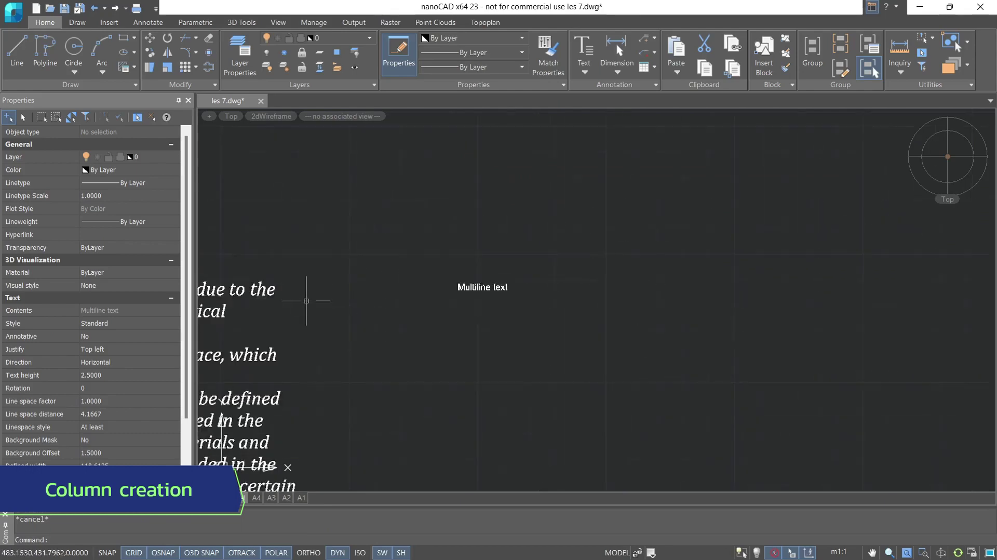
drag(644, 390, 389, 262)
scroll(389, 262, down, 3)
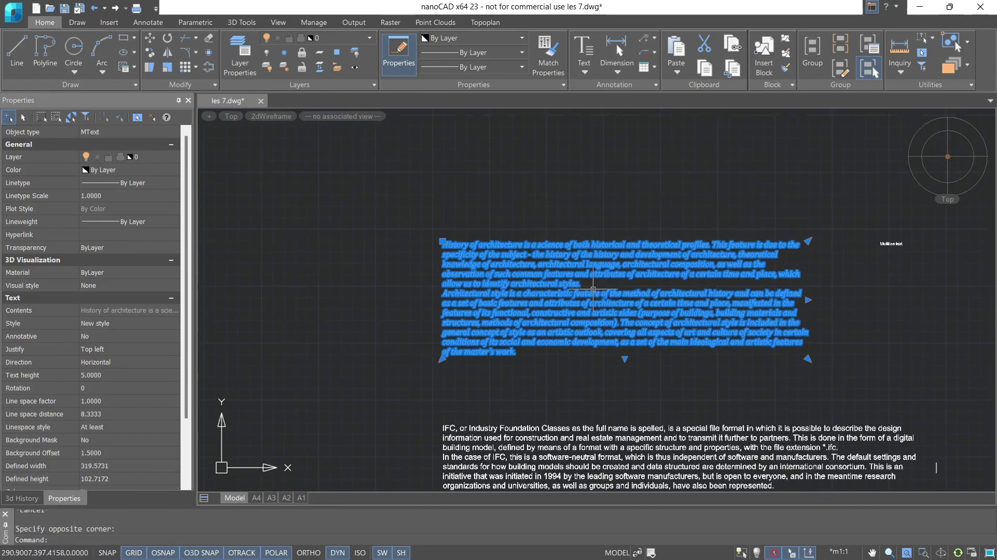
double_click(298, 176)
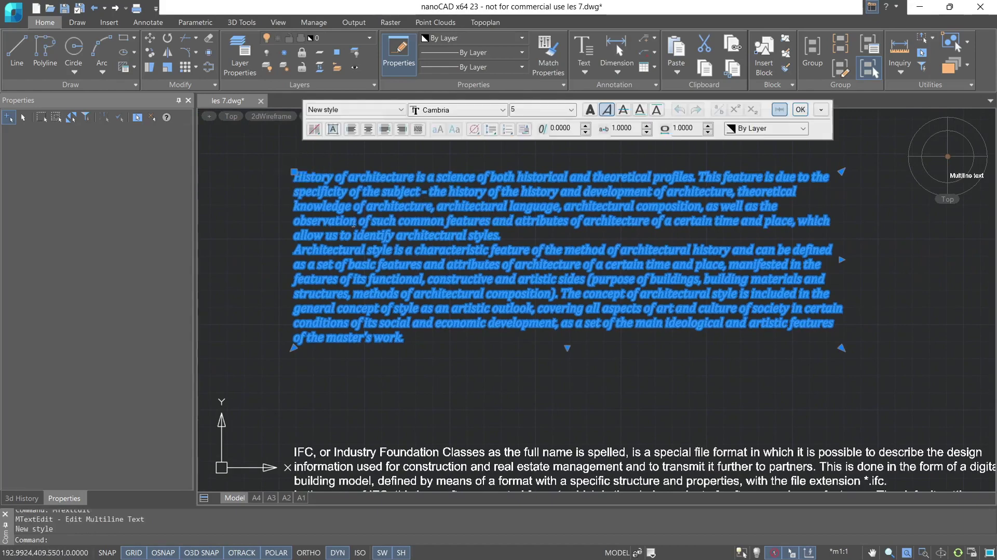
click(315, 130)
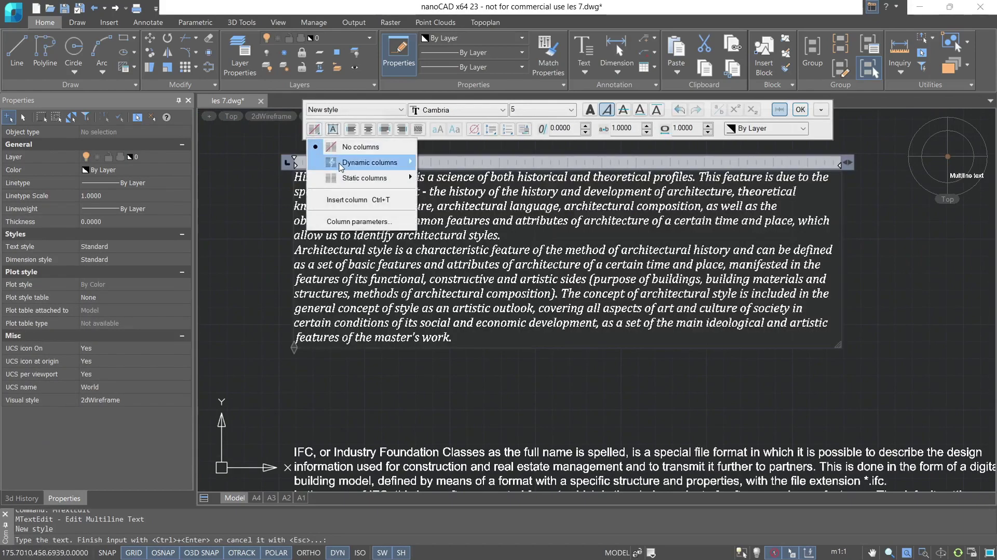
mouse_move(341, 164)
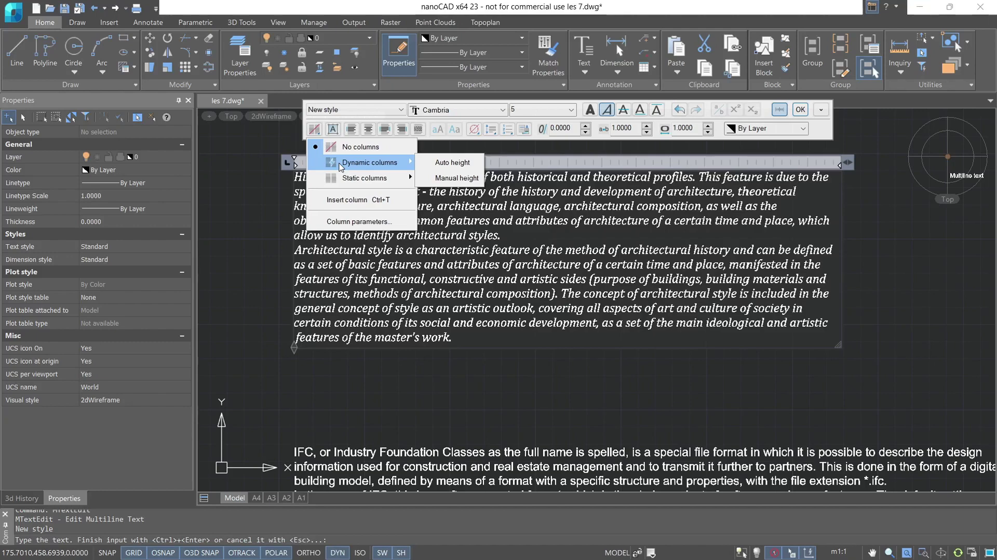
mouse_move(372, 179)
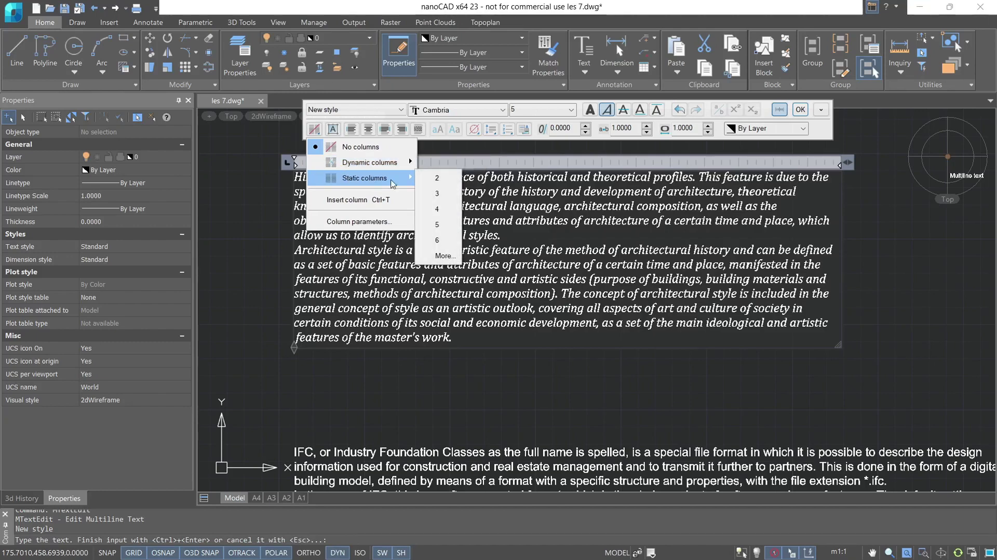
click(426, 179)
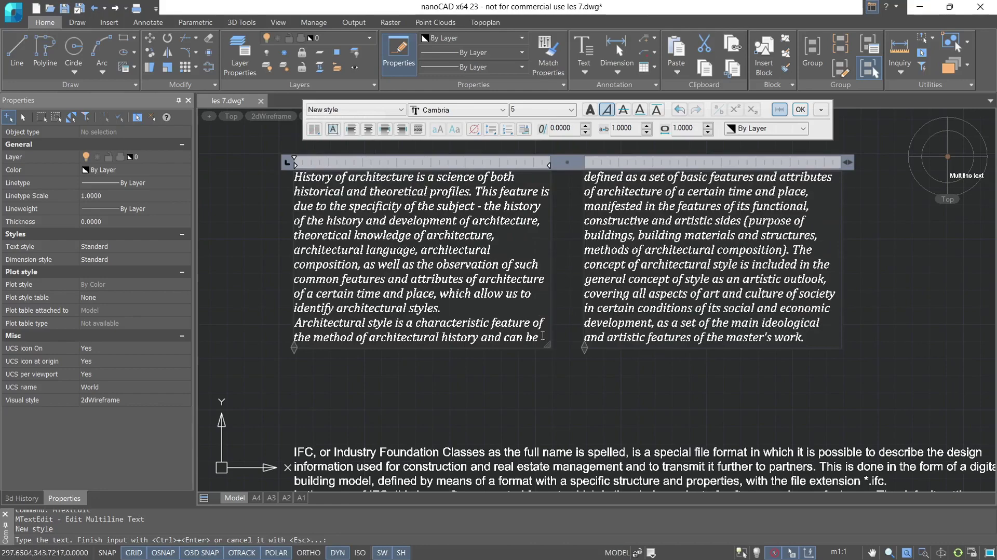
drag(547, 344, 523, 348)
drag(295, 353, 295, 383)
Switch to dynamic columns with automatic height, spilling text into a third narrower column.
click(313, 130)
mouse_move(400, 163)
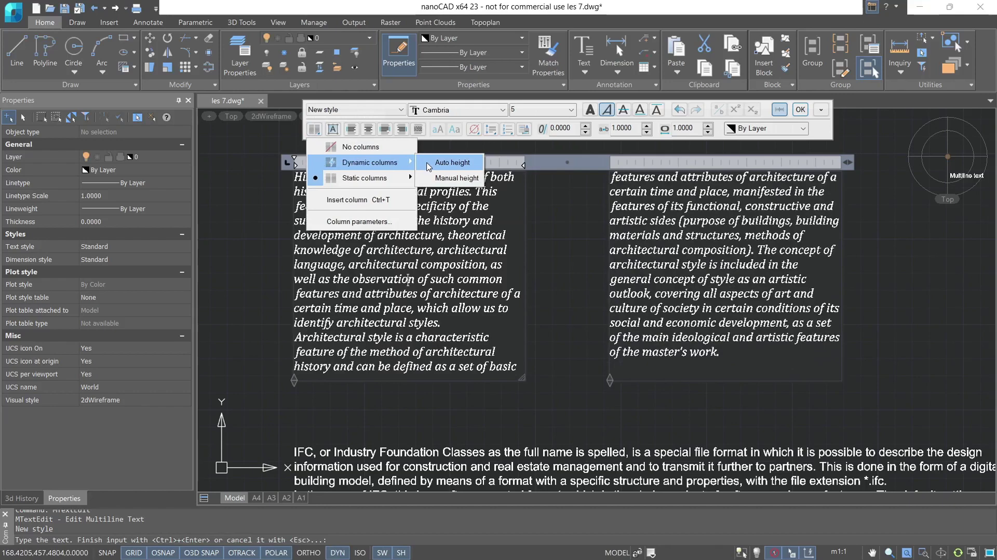
click(429, 165)
drag(294, 381, 295, 330)
scroll(553, 314, down, 4)
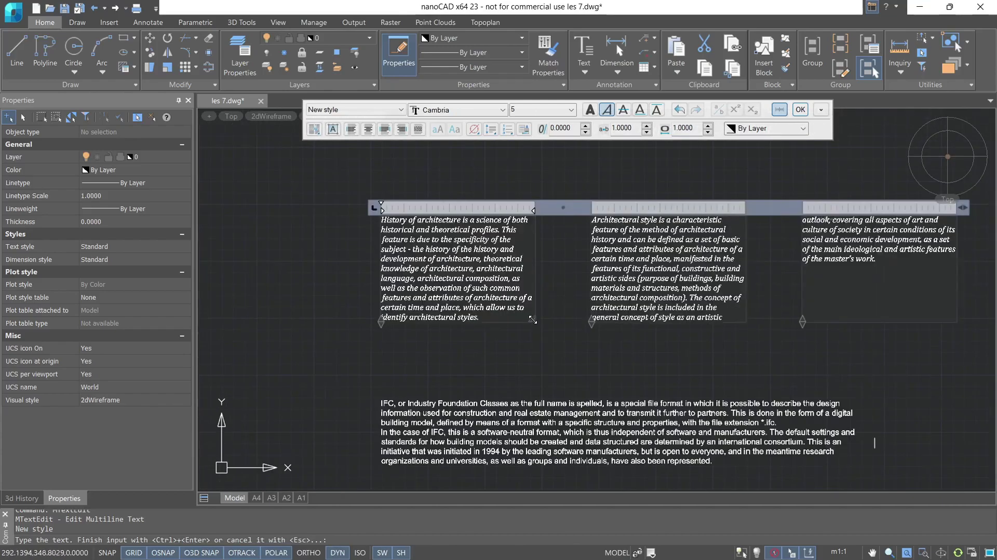
drag(553, 315, 587, 346)
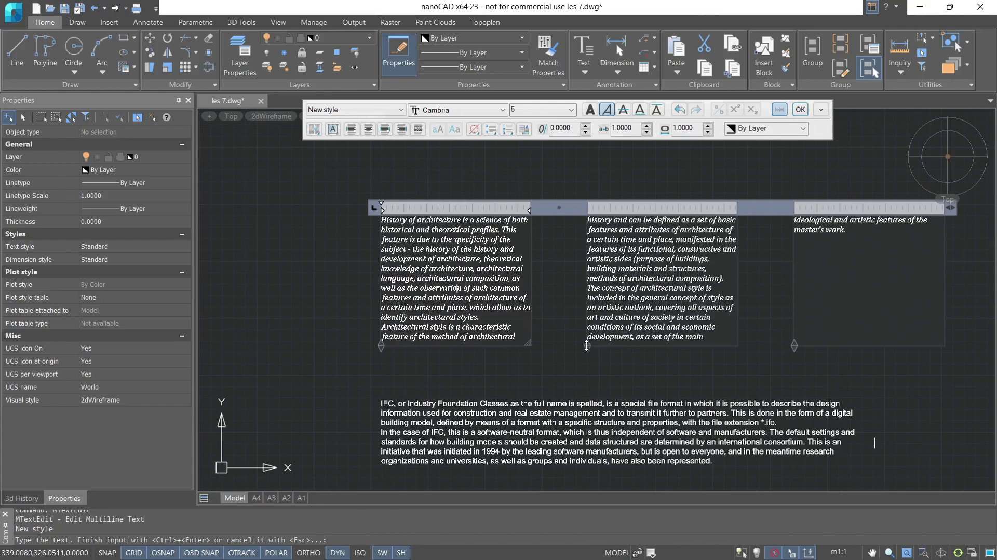
Set two dynamic columns, adjust heights and insert a column break before 'The concept'.
click(314, 129)
mouse_move(358, 167)
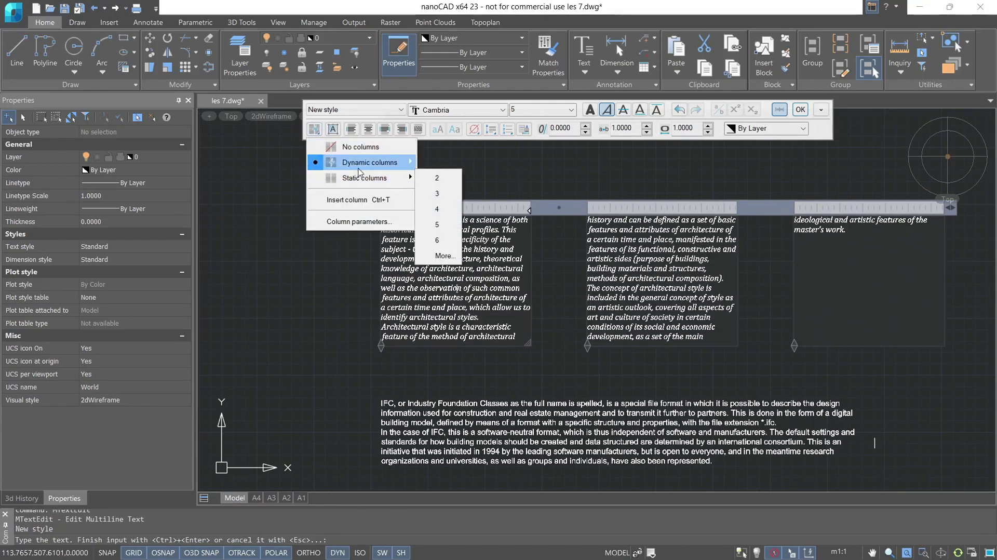
click(423, 162)
drag(587, 356, 587, 378)
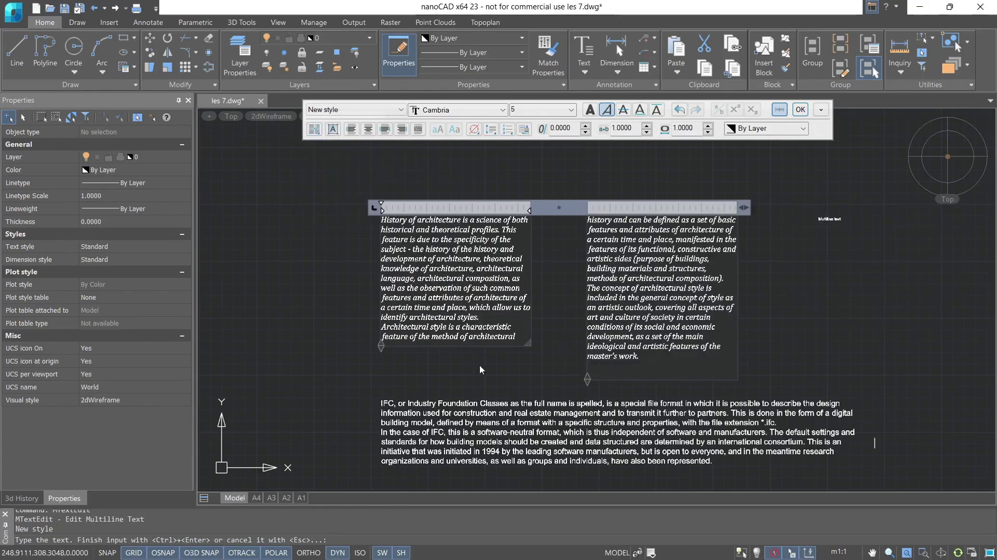
drag(382, 345, 382, 374)
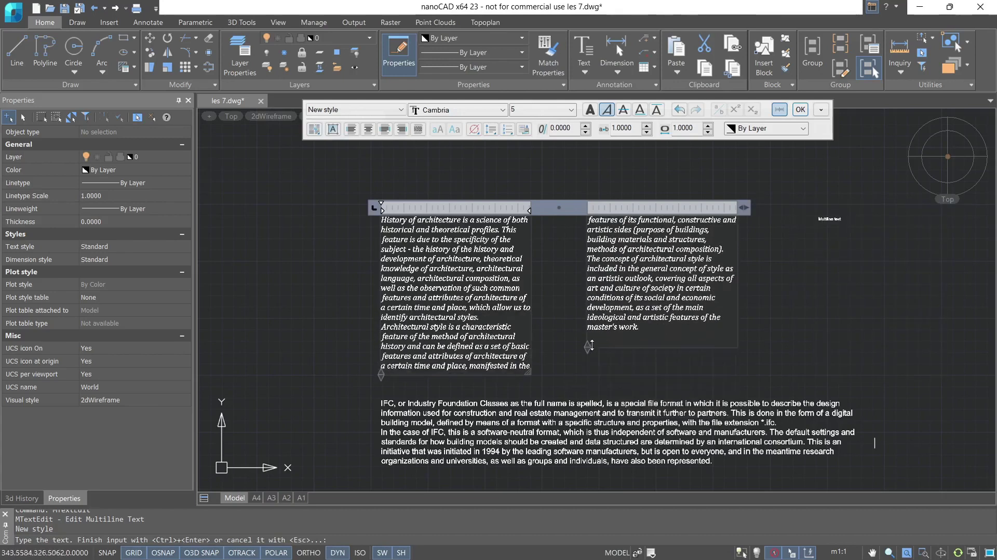
click(587, 259)
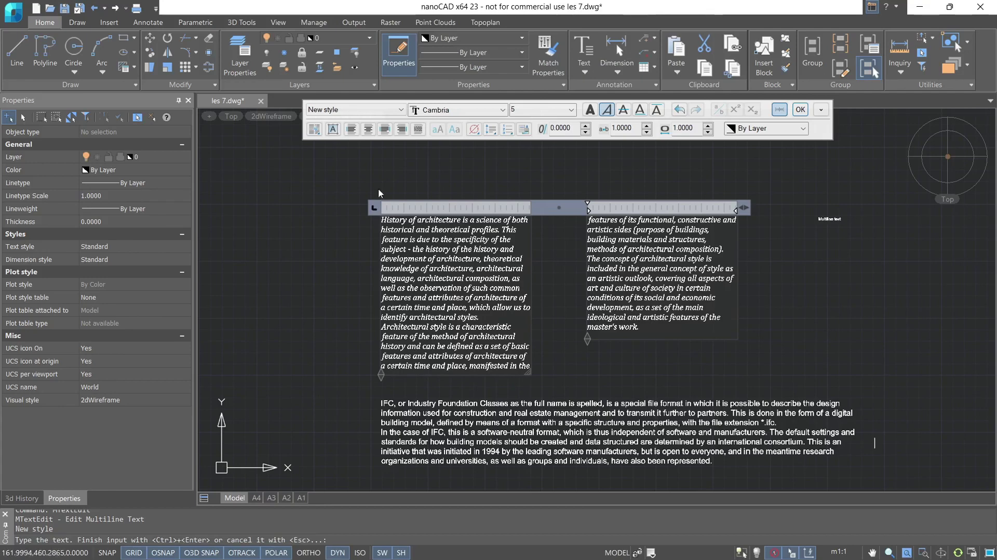
click(315, 129)
click(345, 204)
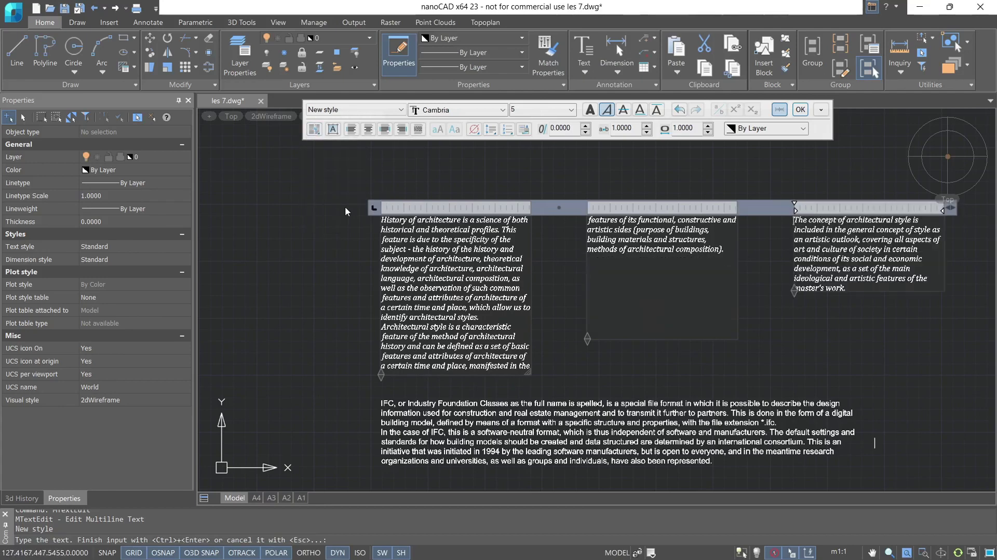
mouse_move(794, 291)
mouse_down()
mouse_move(792, 257)
mouse_move(793, 284)
mouse_up()
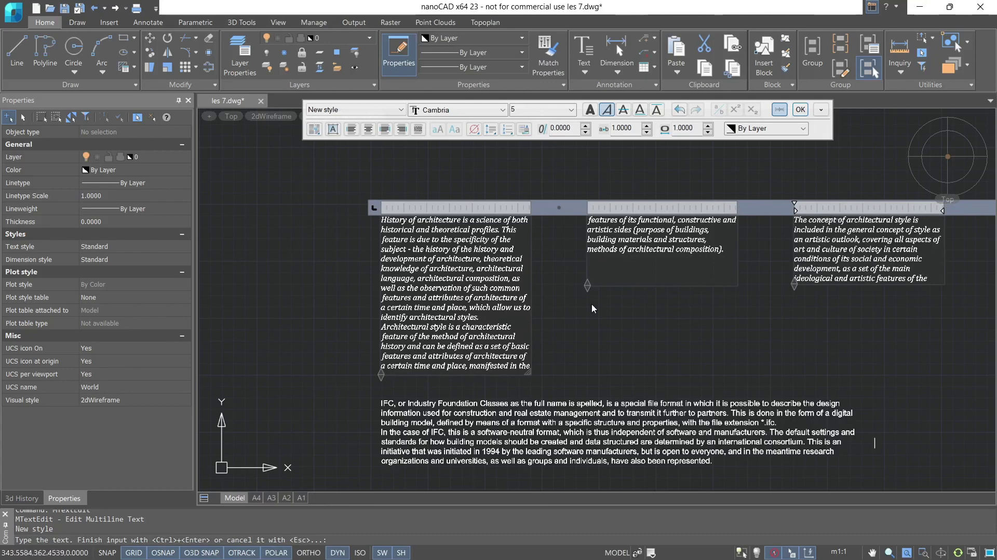
middle_drag(593, 308, 431, 310)
Number all paragraphs 1., 2., 3., lengthen the columns to fit, and finish editing.
drag(633, 287, 633, 319)
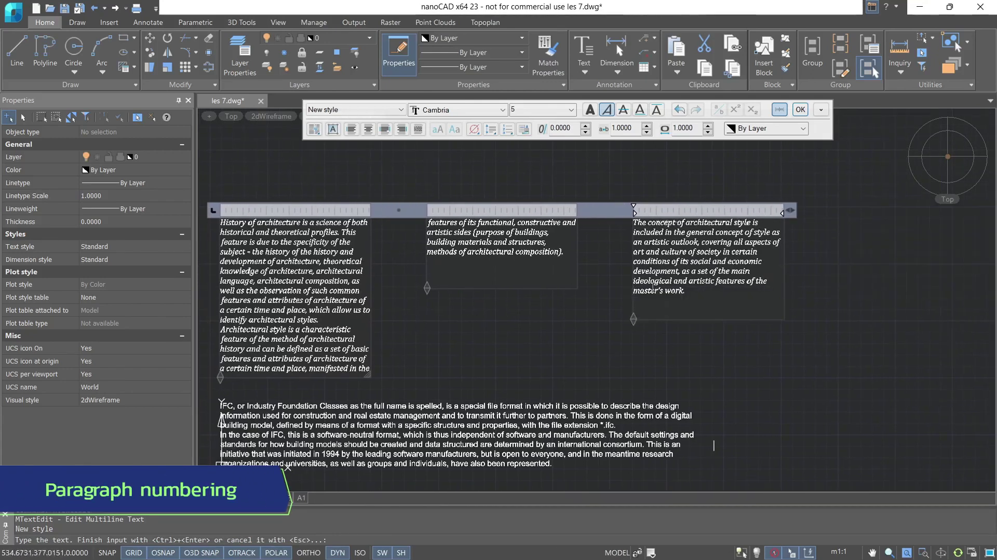
key(ctrl+a)
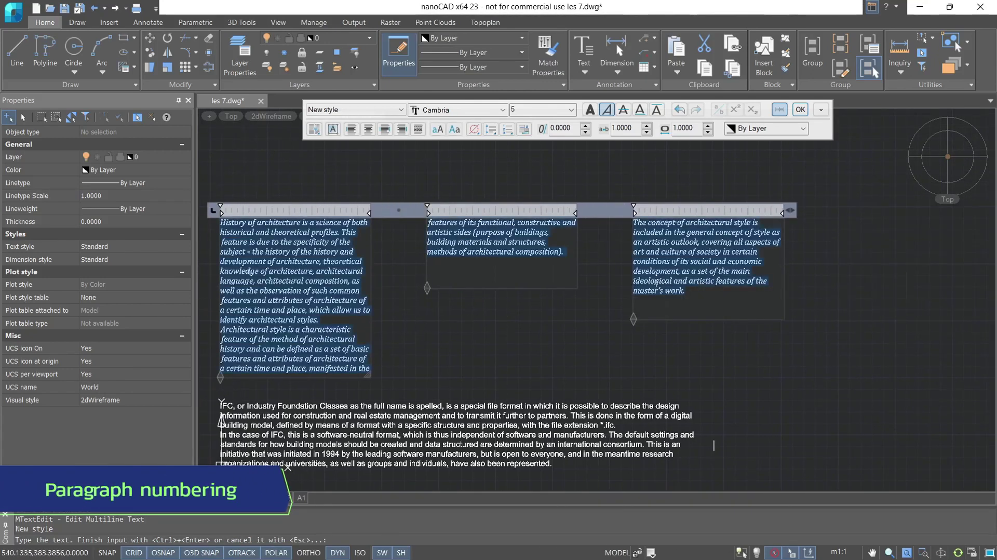
click(508, 128)
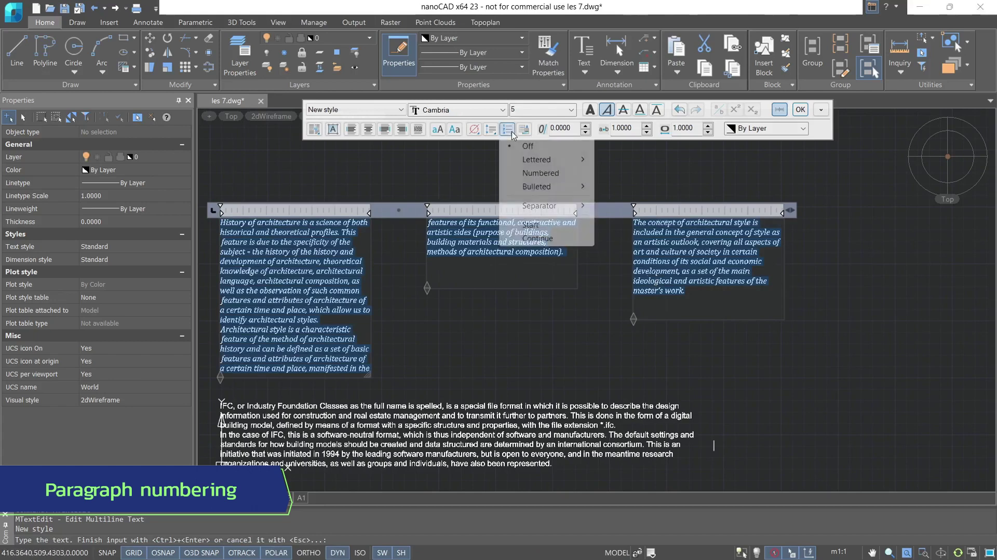
click(526, 170)
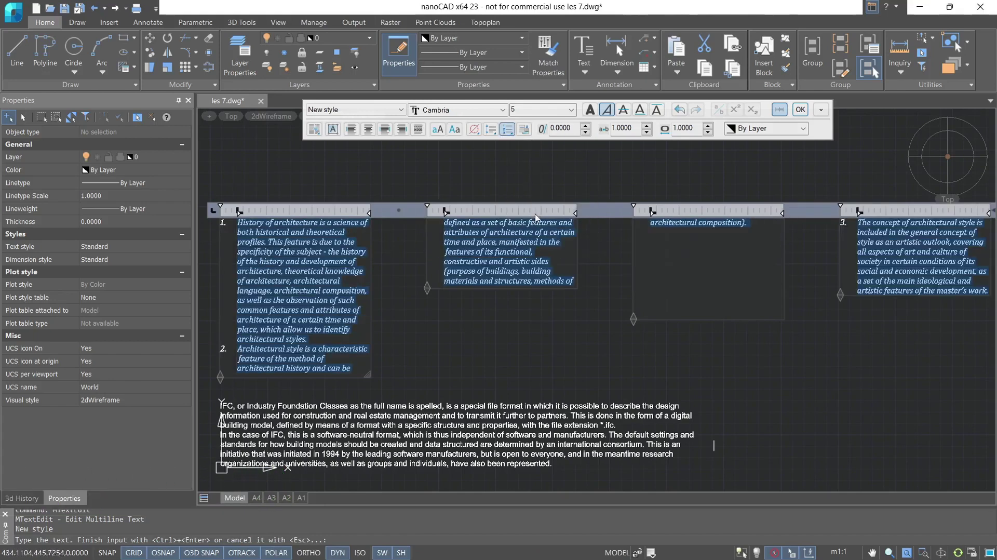
scroll(611, 279, down, 1)
scroll(613, 279, up, 1)
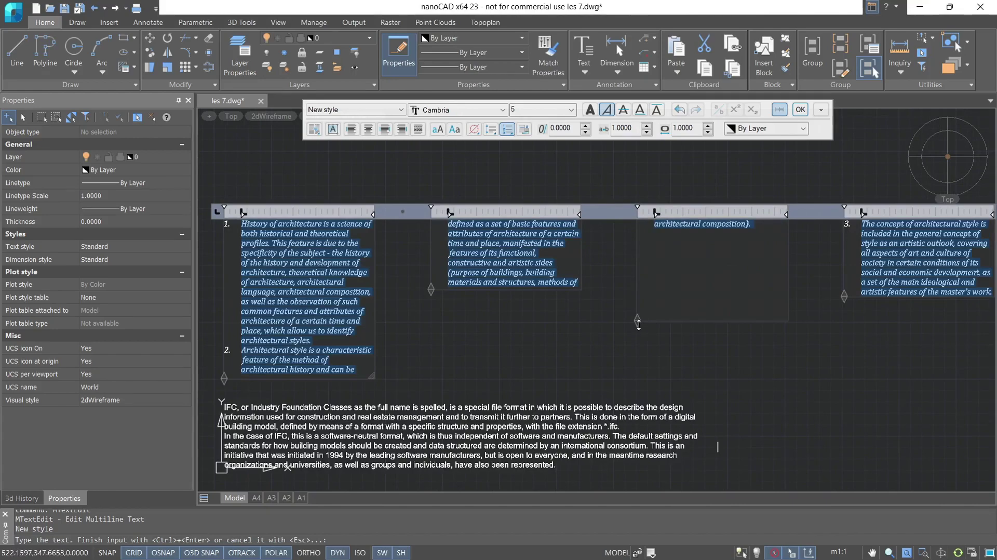
drag(431, 289, 429, 301)
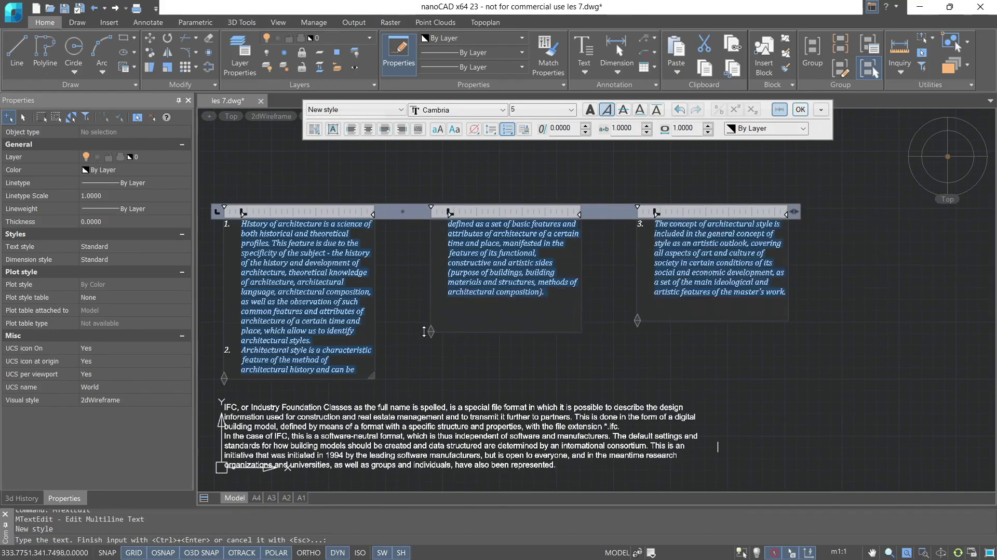
click(556, 350)
key(Escape)
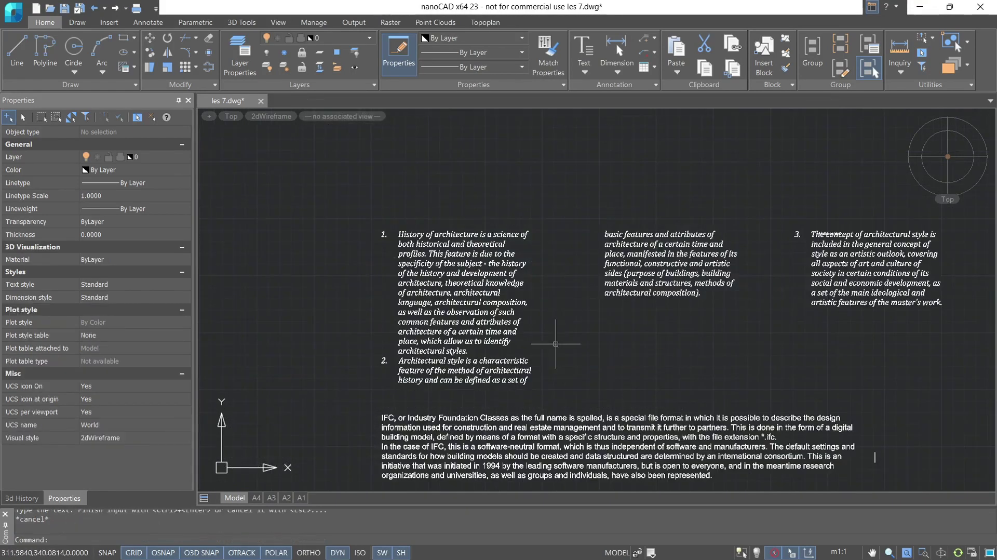
Reopen the columned history text and bring up its column options.
scroll(511, 334, down, 1)
scroll(444, 333, up, 1)
click(419, 291)
double_click(419, 291)
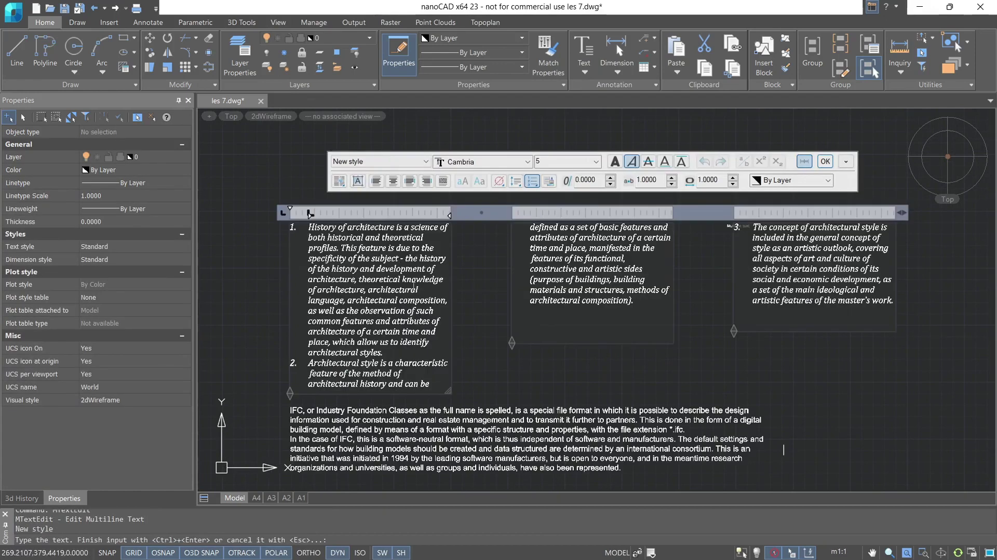
click(339, 181)
In Column Settings, set gutter 15, column width 80 and height 75, and apply.
click(394, 274)
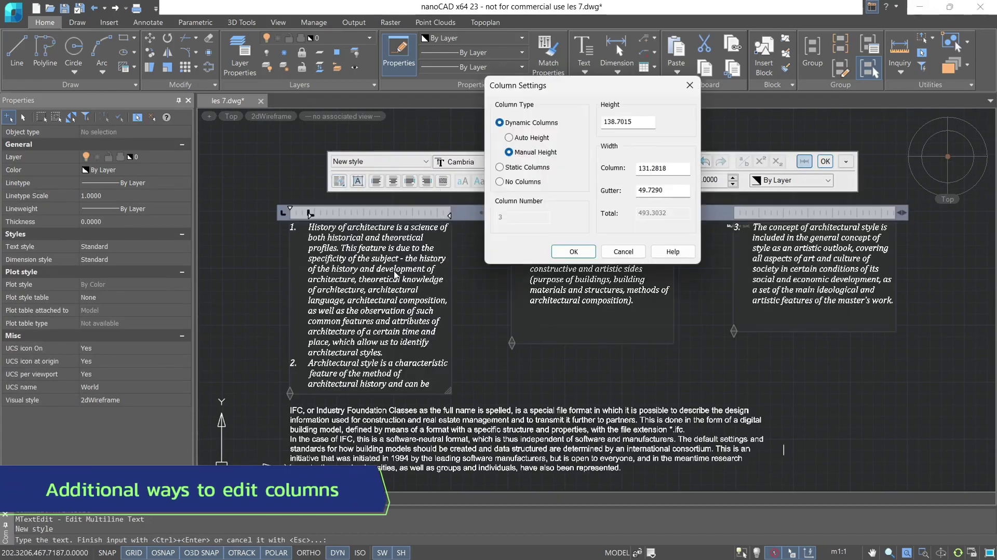
double_click(676, 170)
double_click(670, 190)
text(15)
double_click(639, 168)
text(80)
double_click(642, 124)
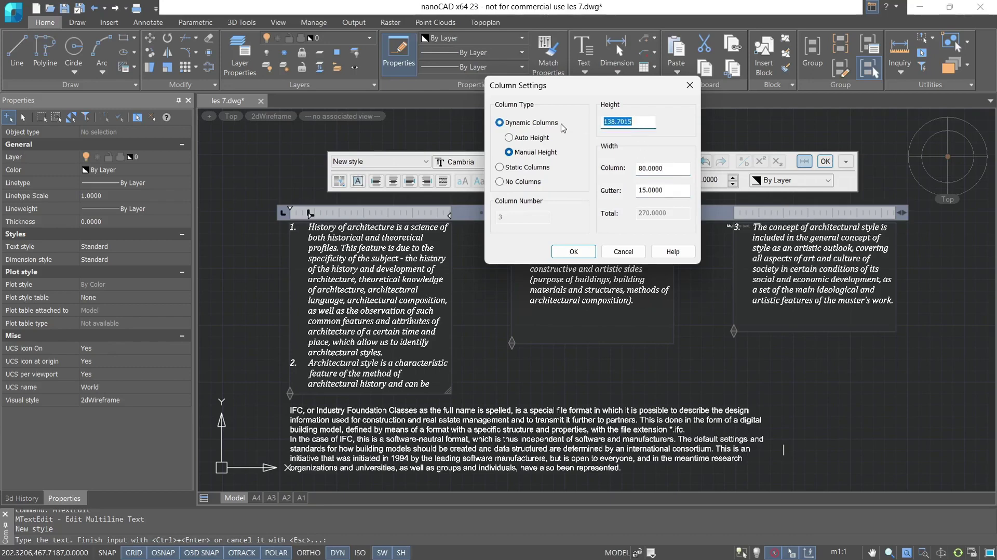
text(75)
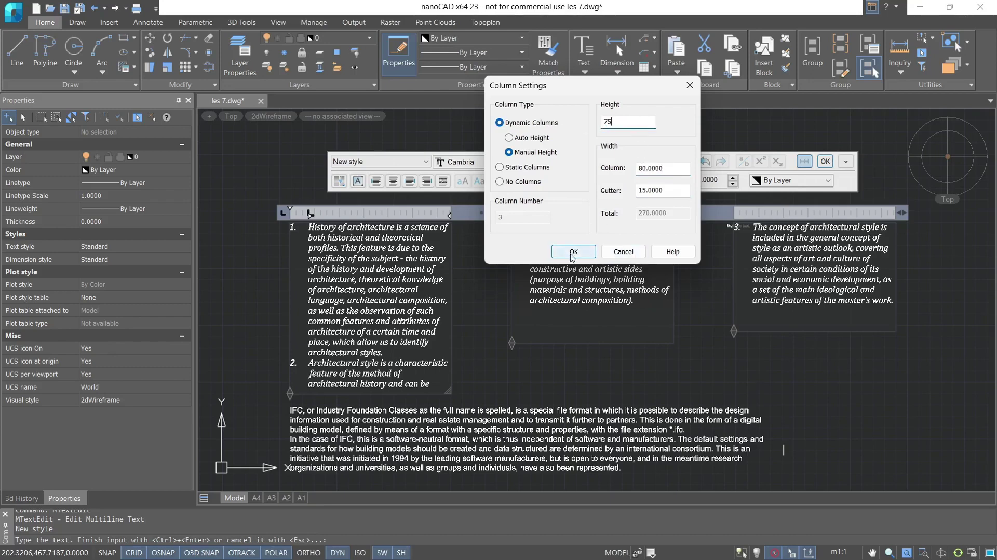
click(571, 253)
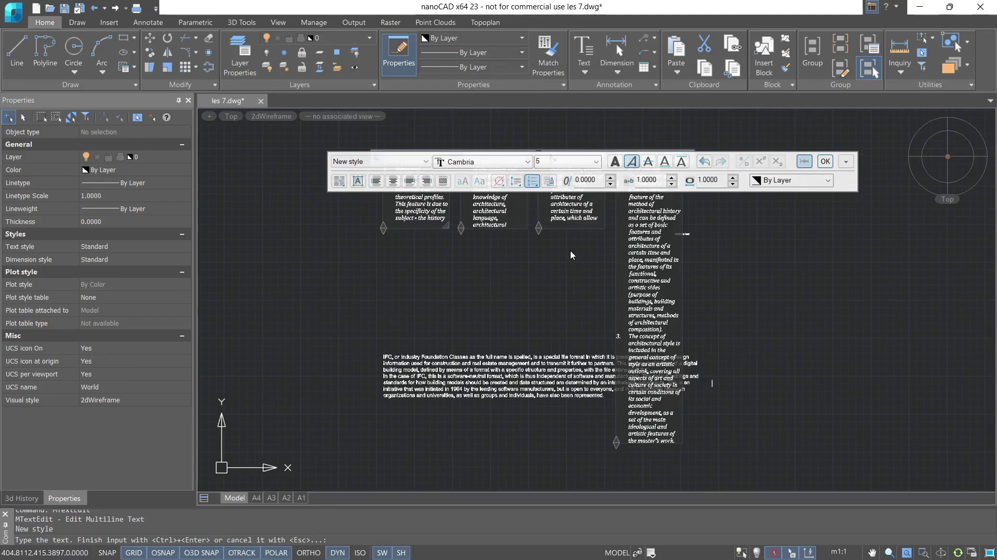
Finish editing, then switch the Text frame property to Yes and back to No.
click(570, 250)
scroll(570, 251, up, 2)
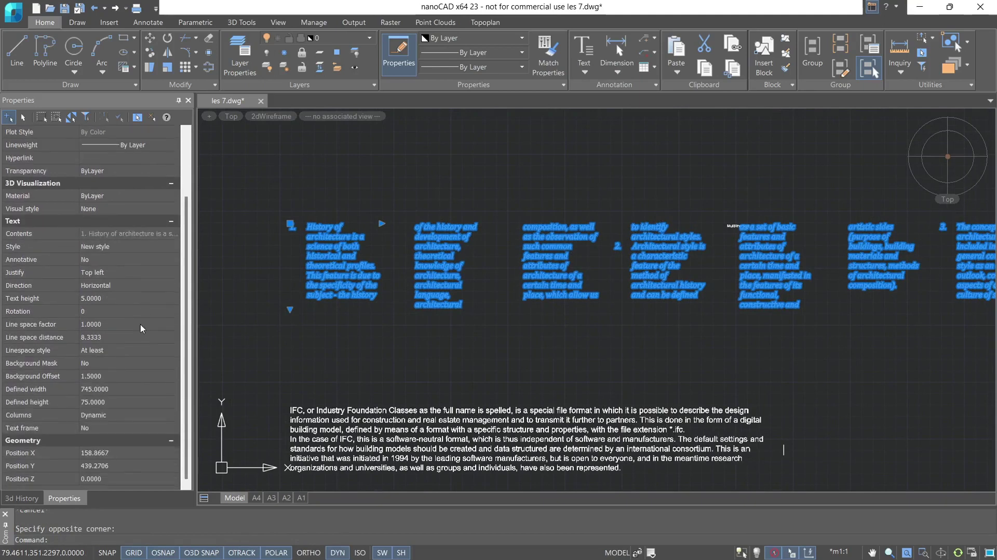
click(104, 427)
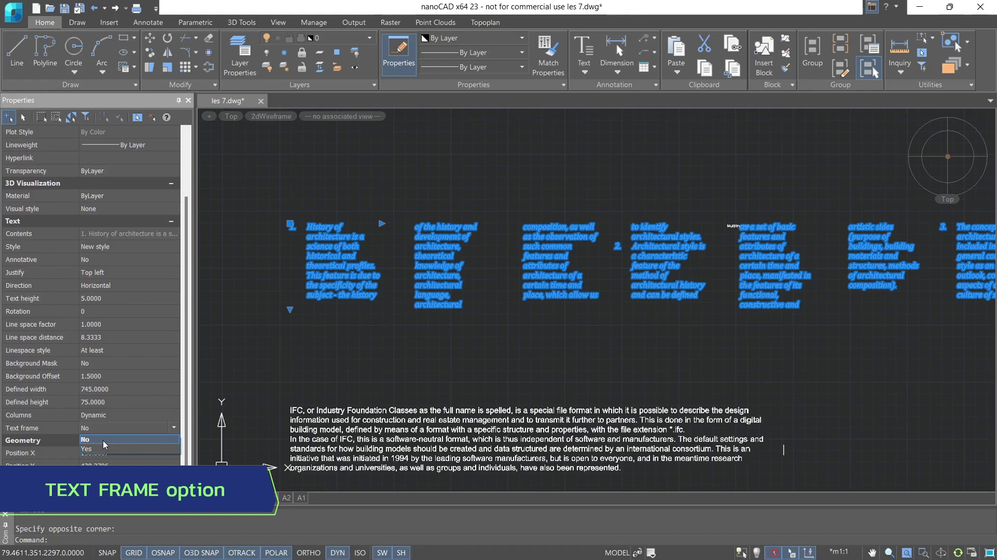
click(103, 448)
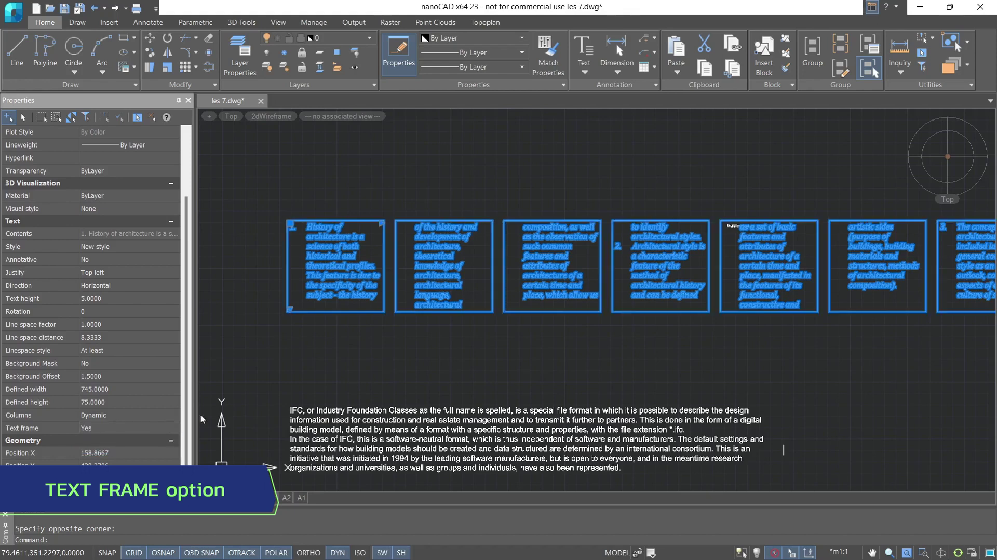
mouse_move(516, 361)
middle_down()
mouse_move(359, 363)
mouse_move(479, 362)
mouse_move(520, 342)
middle_up()
click(104, 427)
click(104, 439)
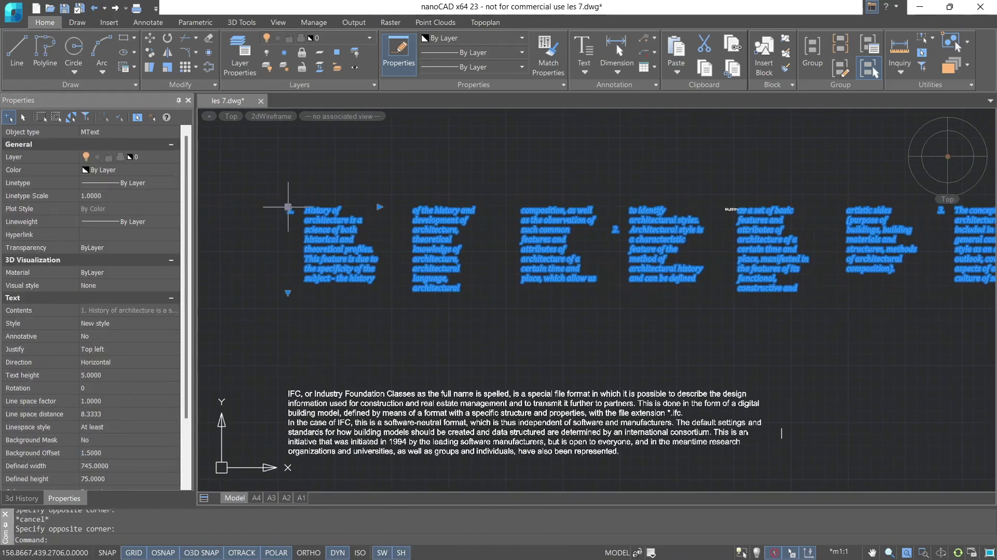
Set the line space distance to 10.
click(107, 413)
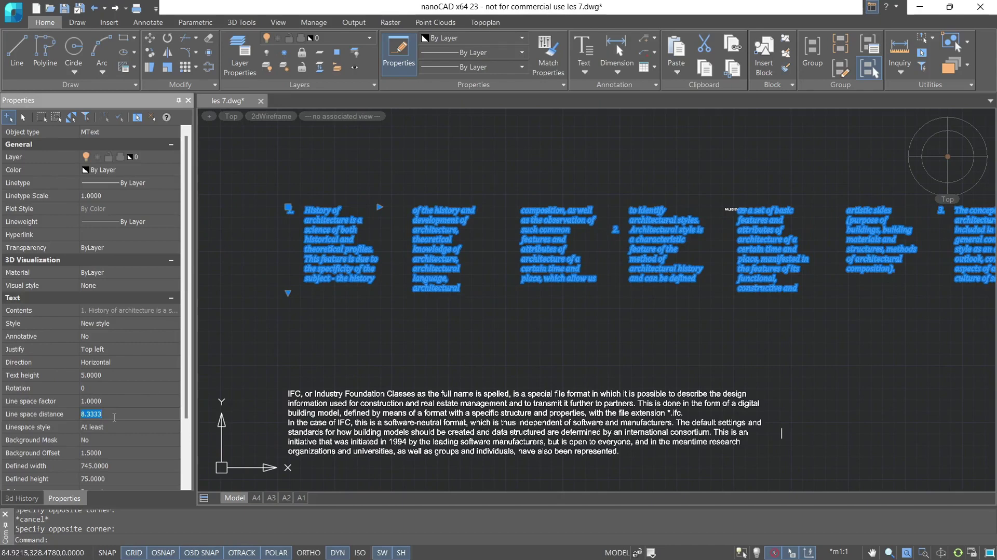
text(10)
key(Return)
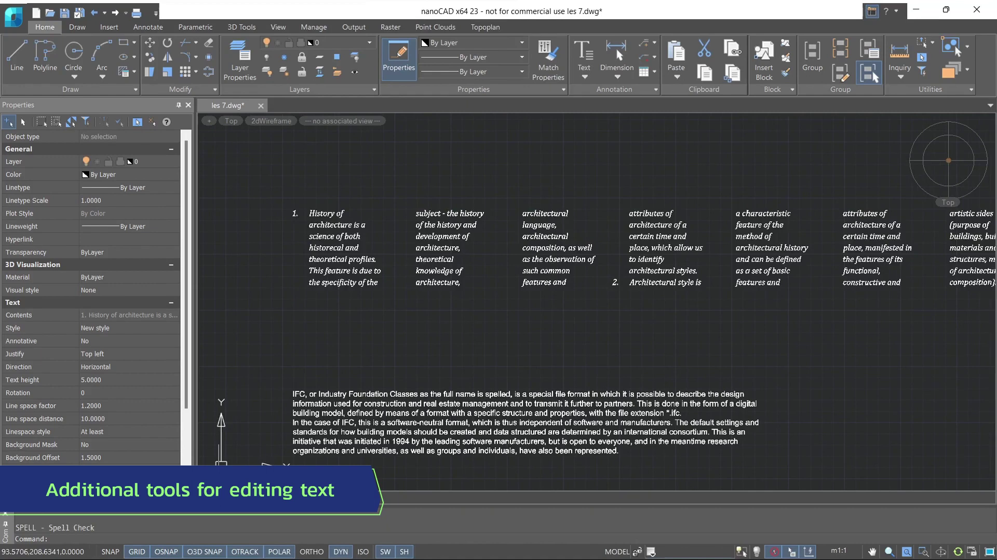
Open Spell Check from the Annotate tab, confirm its settings and run it.
click(148, 27)
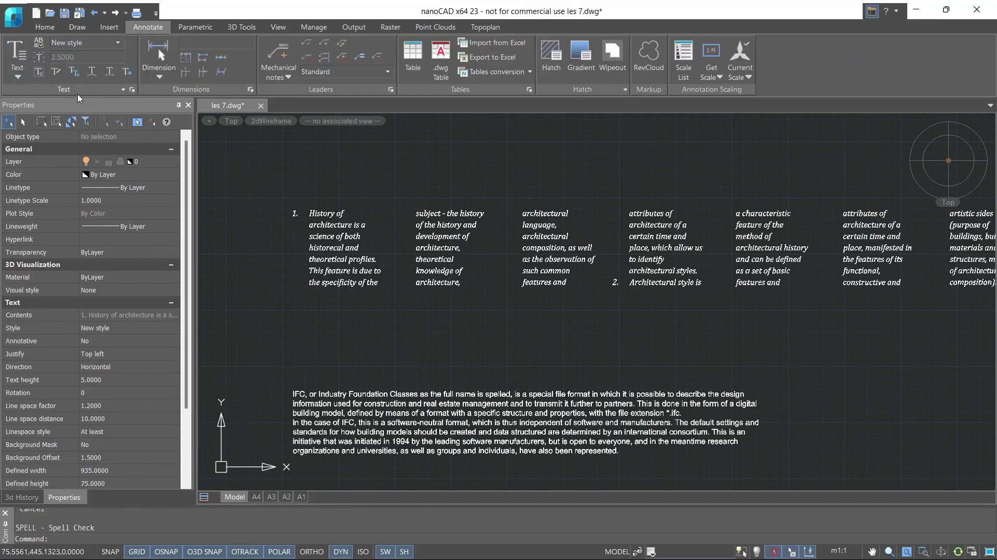
click(41, 42)
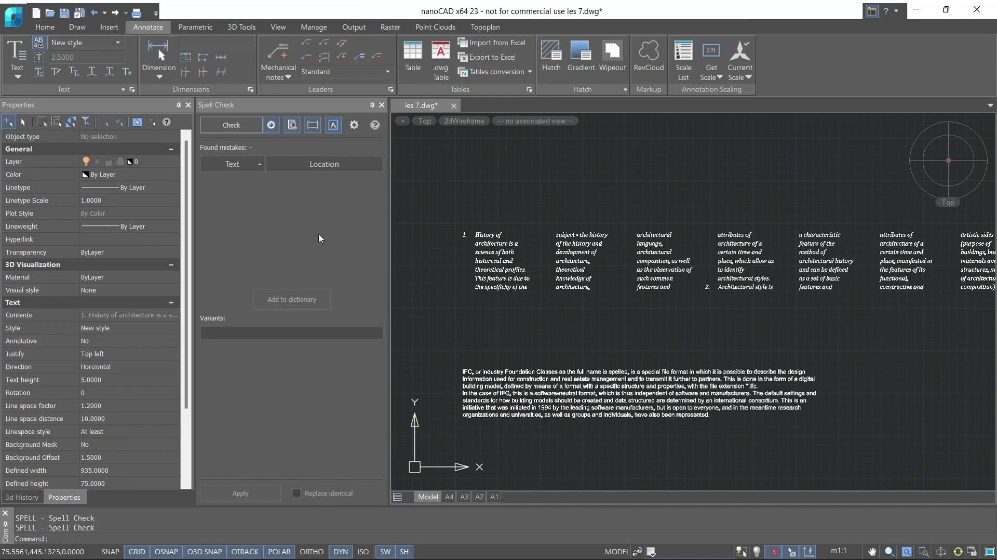
click(354, 126)
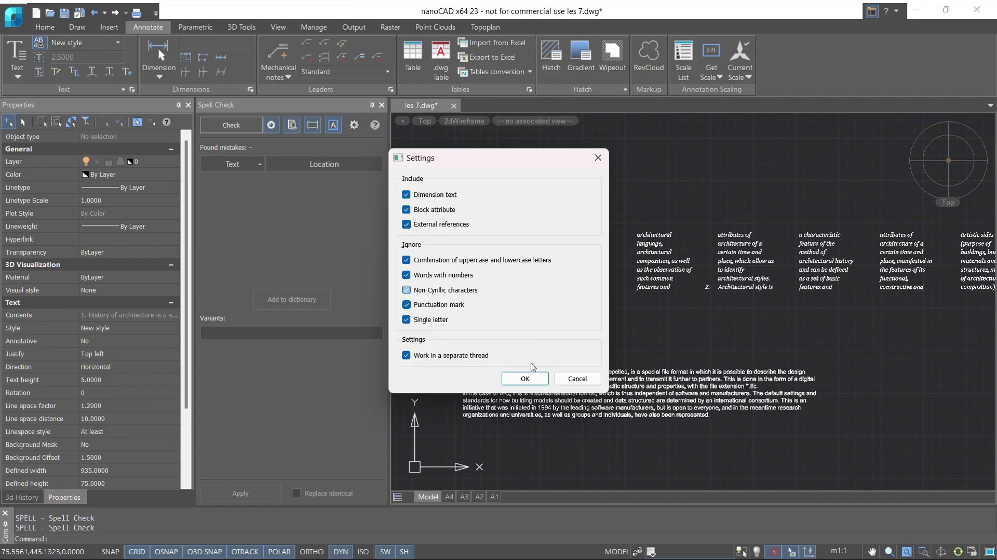
click(524, 378)
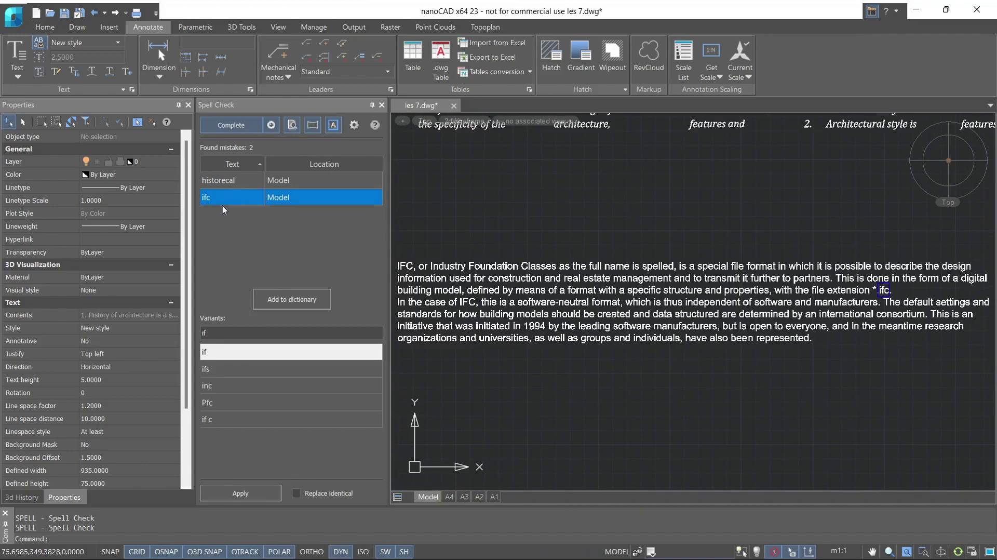
Add 'ifc' to the dictionary and replace 'historecal' with 'historical'.
click(280, 297)
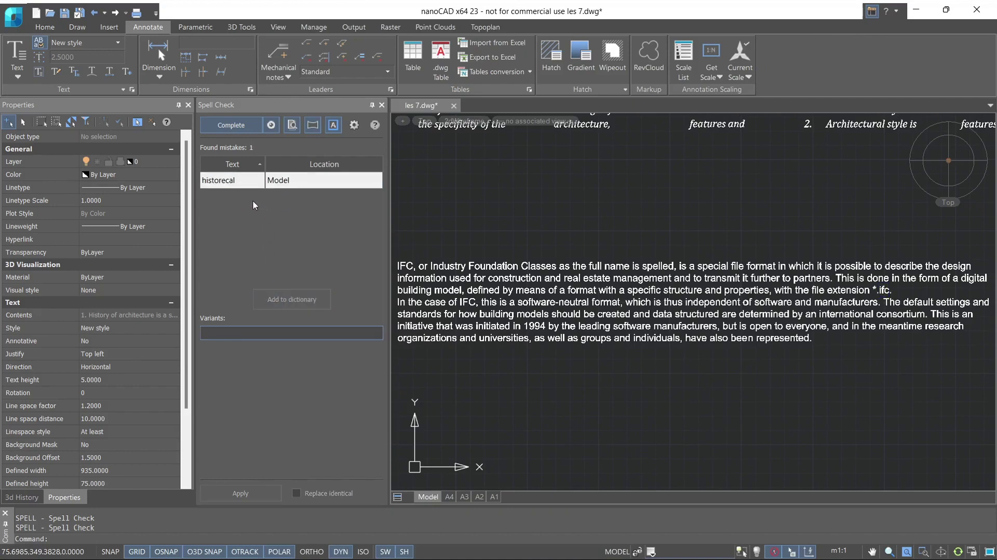
click(231, 181)
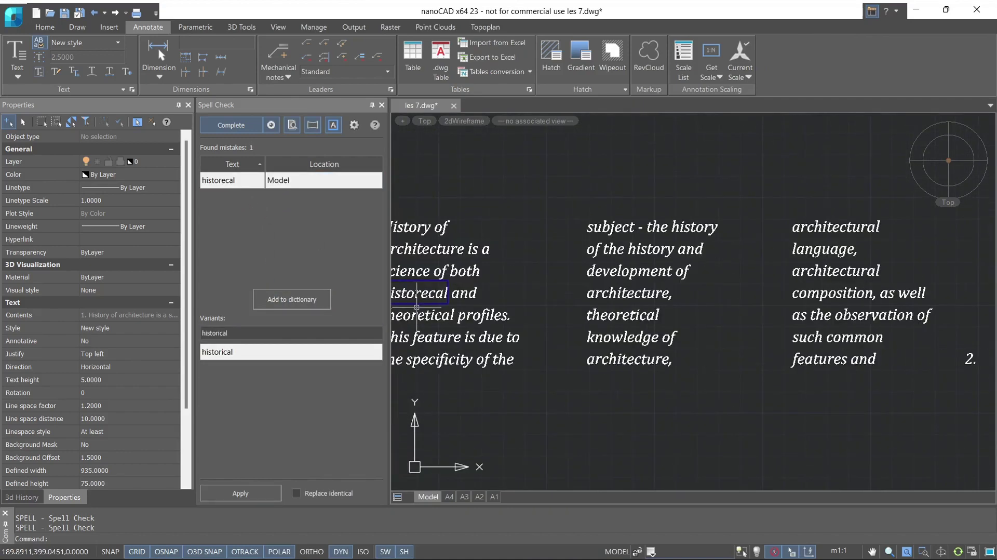
middle_drag(438, 299, 618, 282)
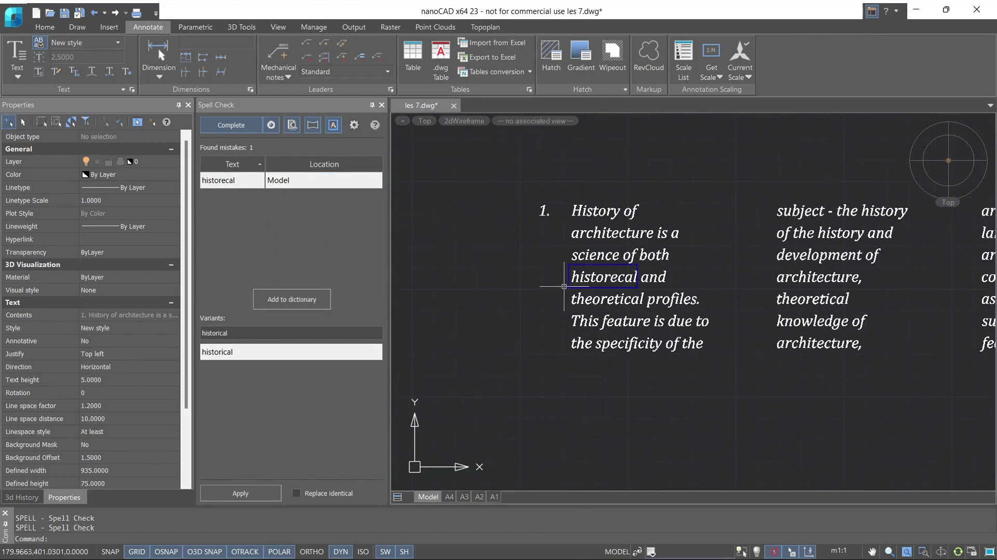
click(239, 353)
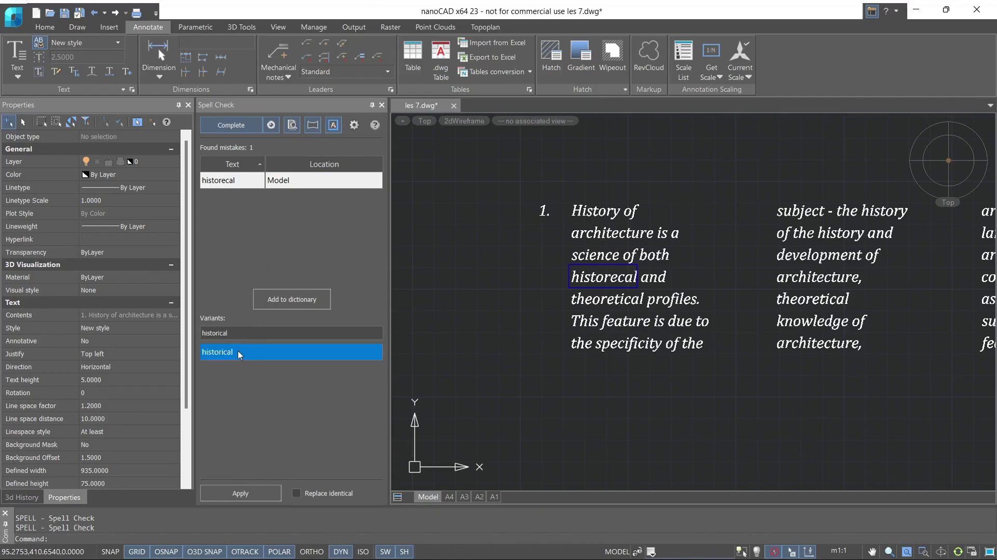
click(262, 494)
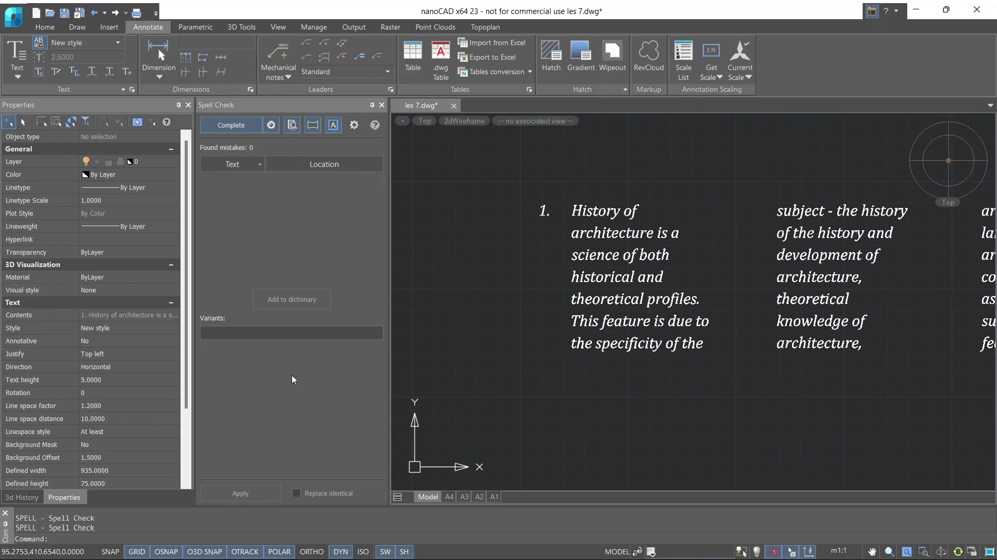
Close the spell checker and justify the IFC paragraph to Bottom Centre (BC).
click(382, 106)
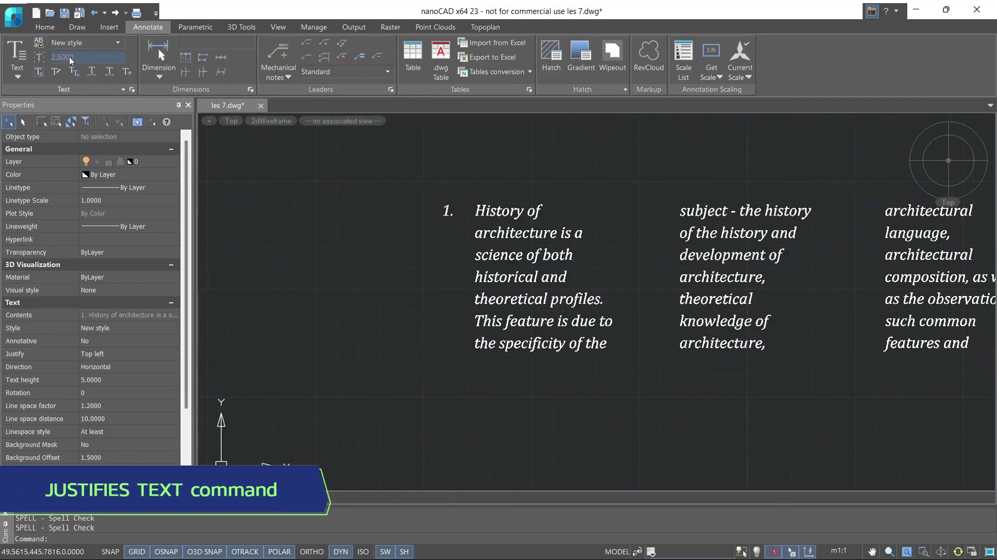
click(41, 61)
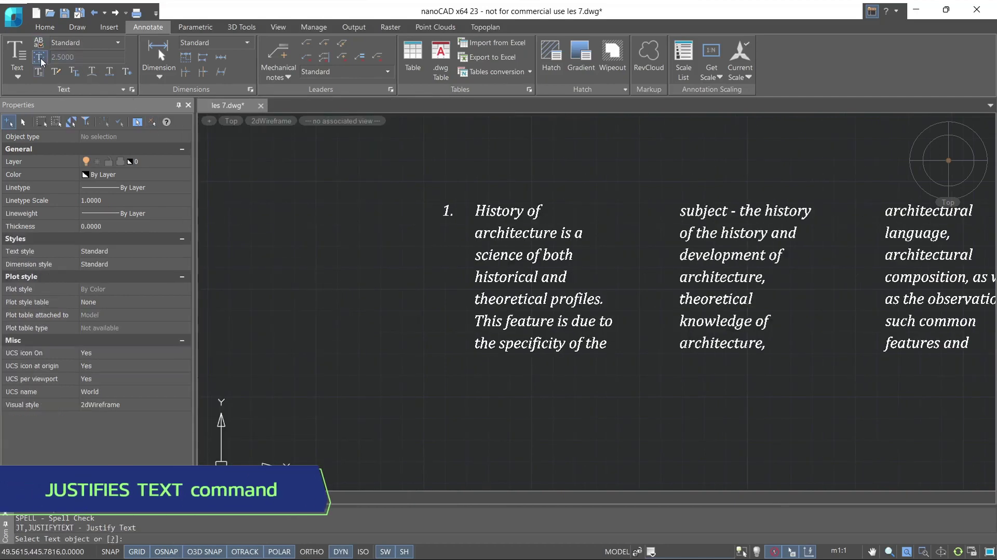
scroll(401, 332, down, 5)
scroll(422, 233, up, 4)
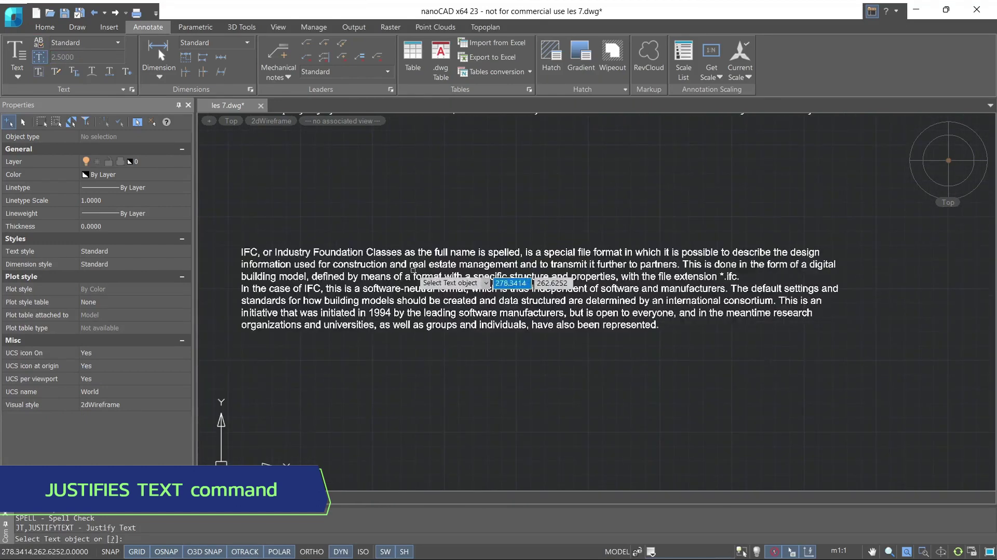
click(423, 281)
key(Return)
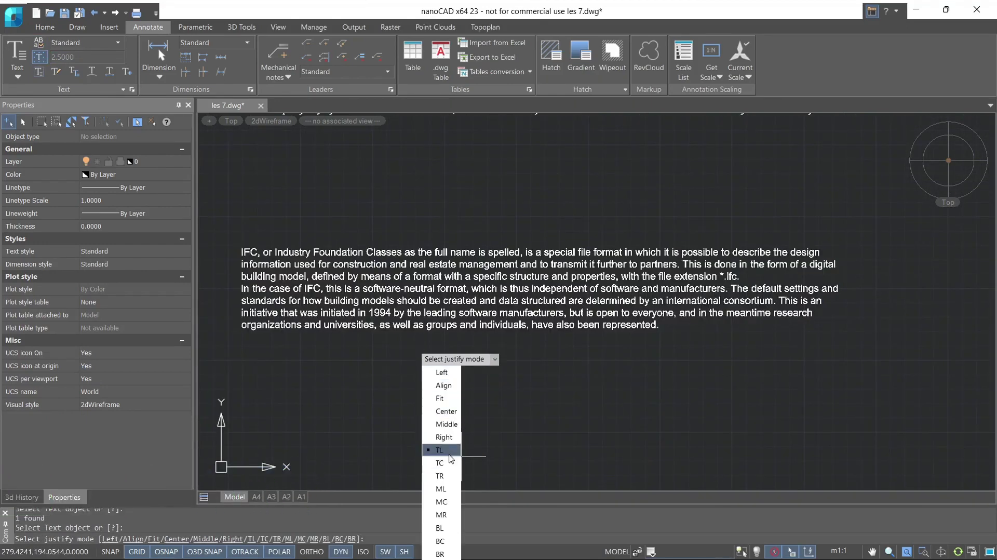
click(441, 541)
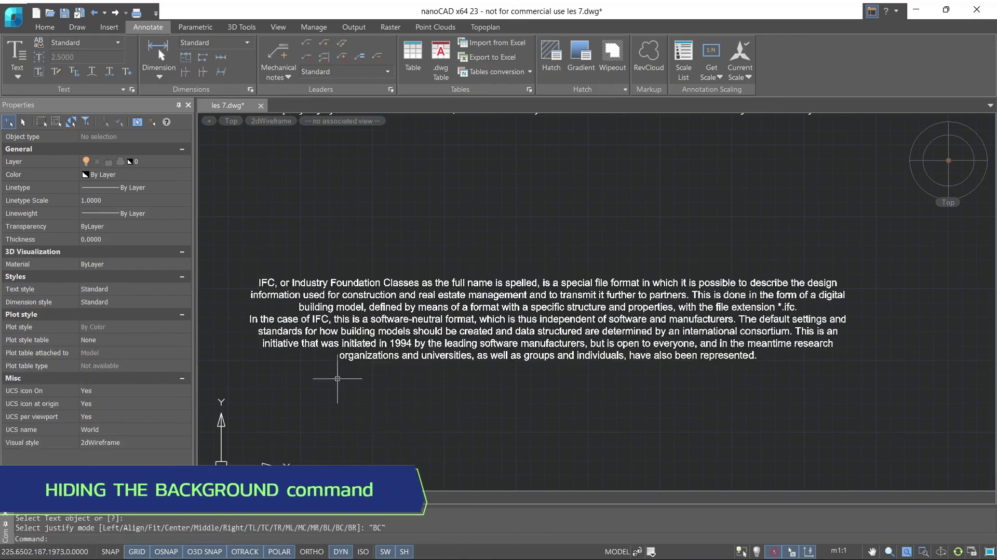
Give the IFC paragraph a background mask using the drawing background colour.
click(39, 72)
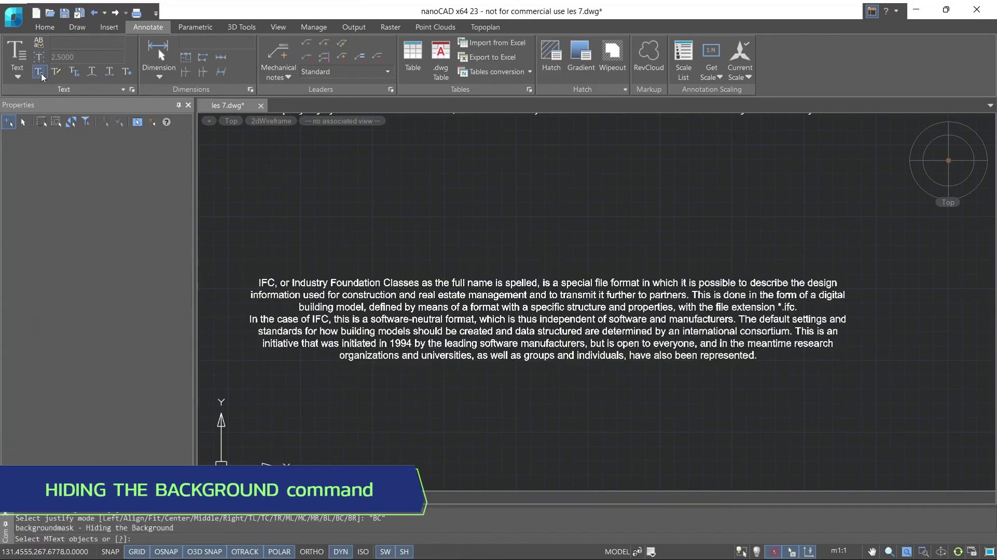
click(394, 333)
key(Return)
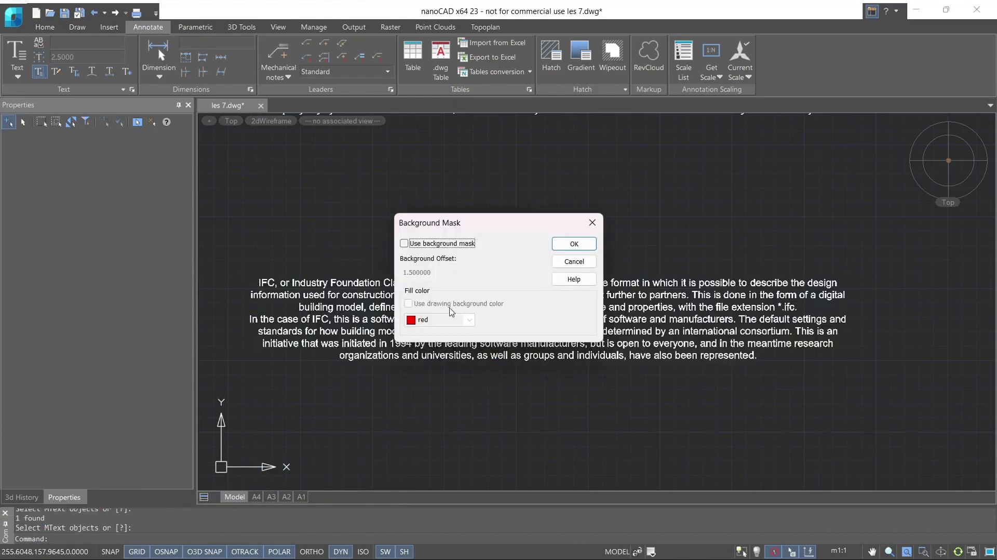
click(436, 304)
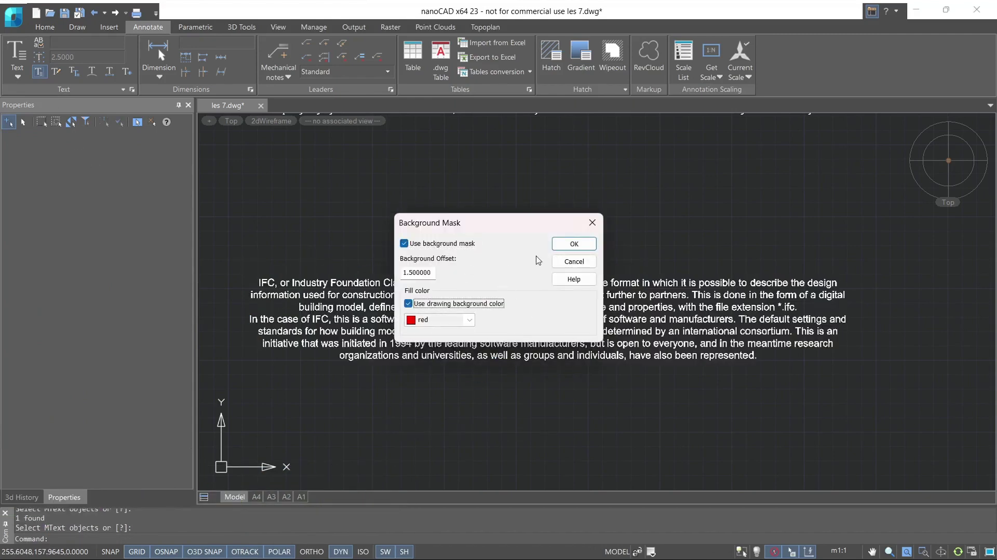
click(572, 246)
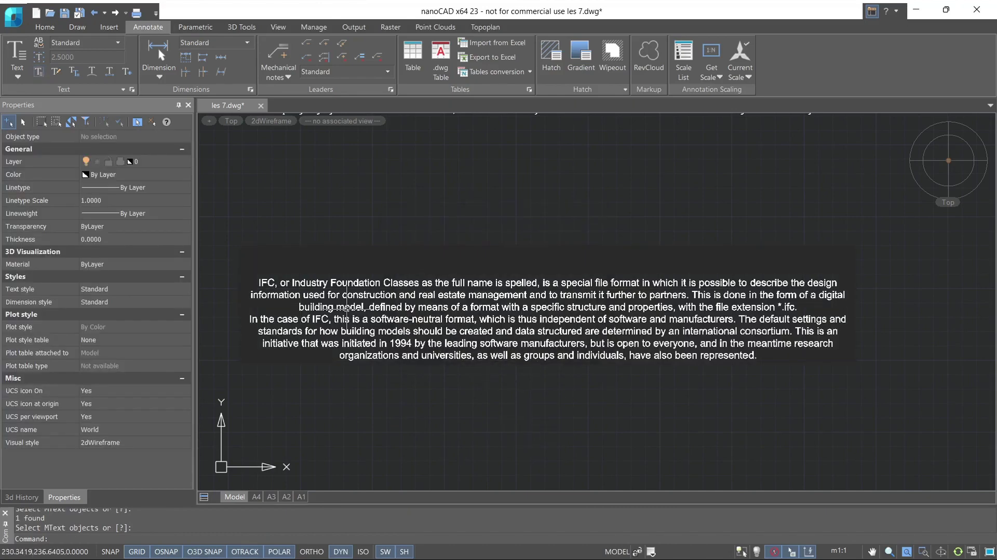
Change the IFC paragraph's background mask to red.
click(39, 72)
click(483, 338)
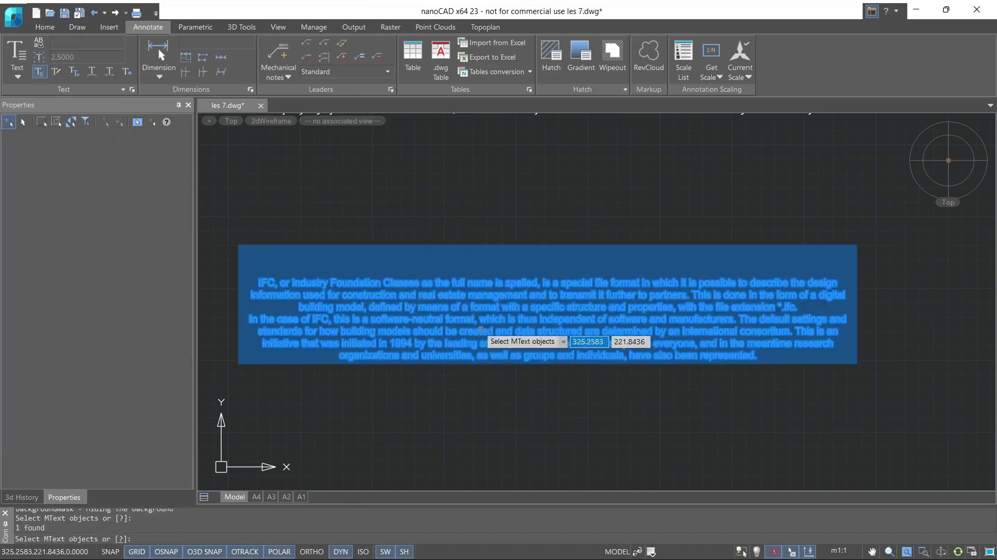
key(Return)
click(408, 303)
click(573, 243)
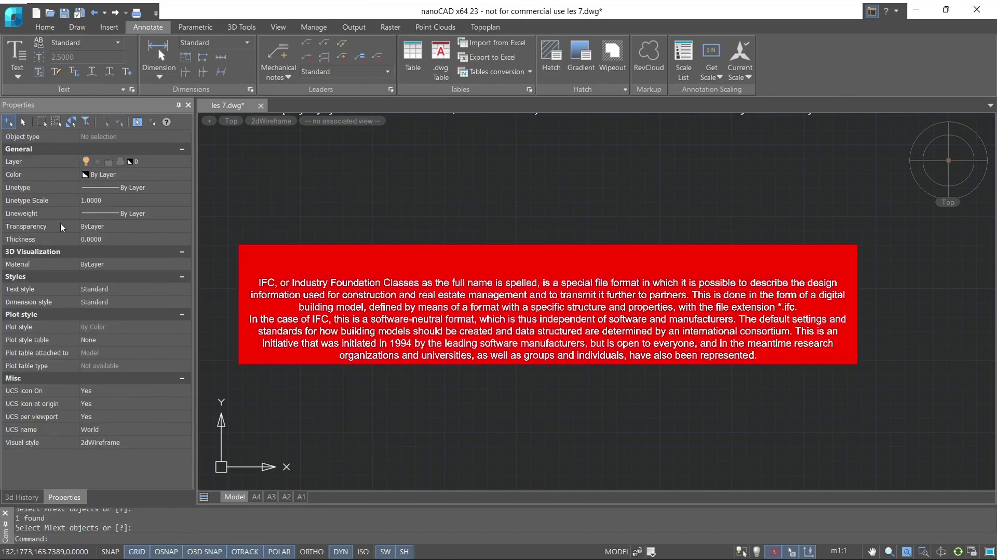
Turn off the background mask on the IFC paragraph.
click(349, 308)
click(39, 72)
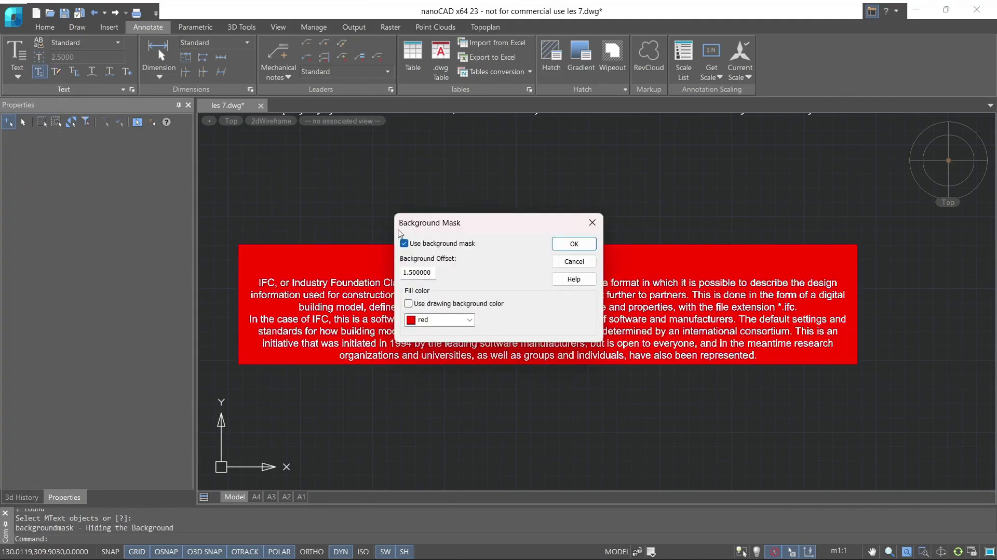
click(404, 241)
click(573, 244)
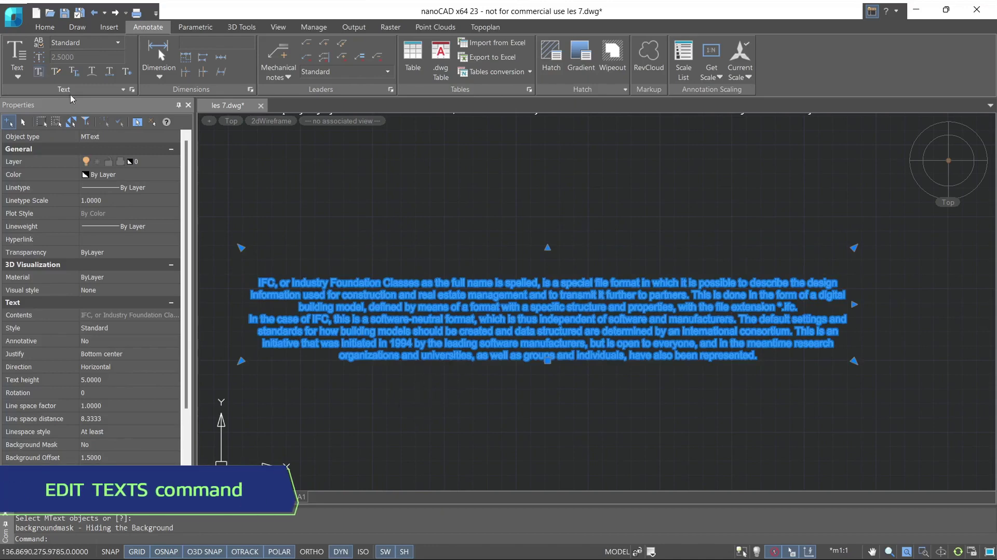
click(57, 72)
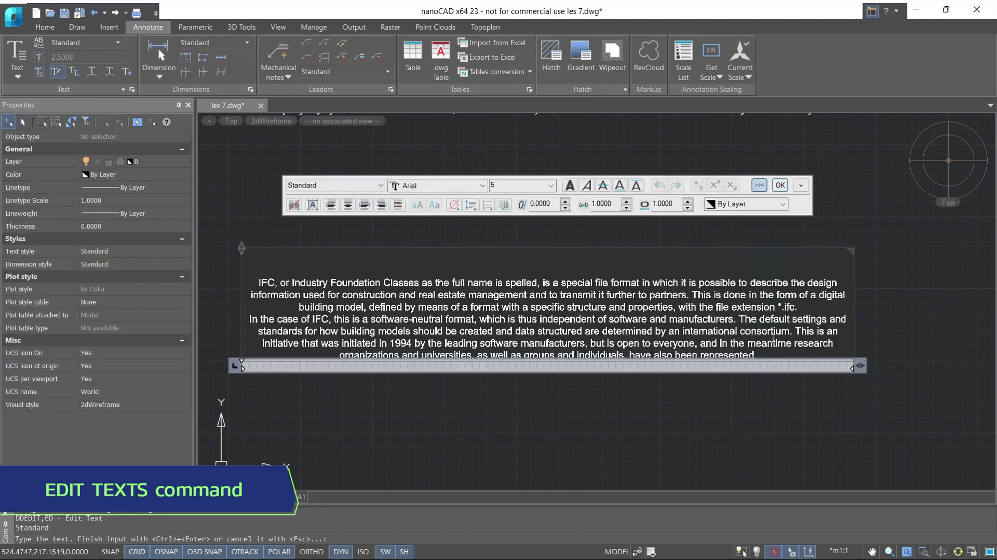
click(74, 72)
key(Escape)
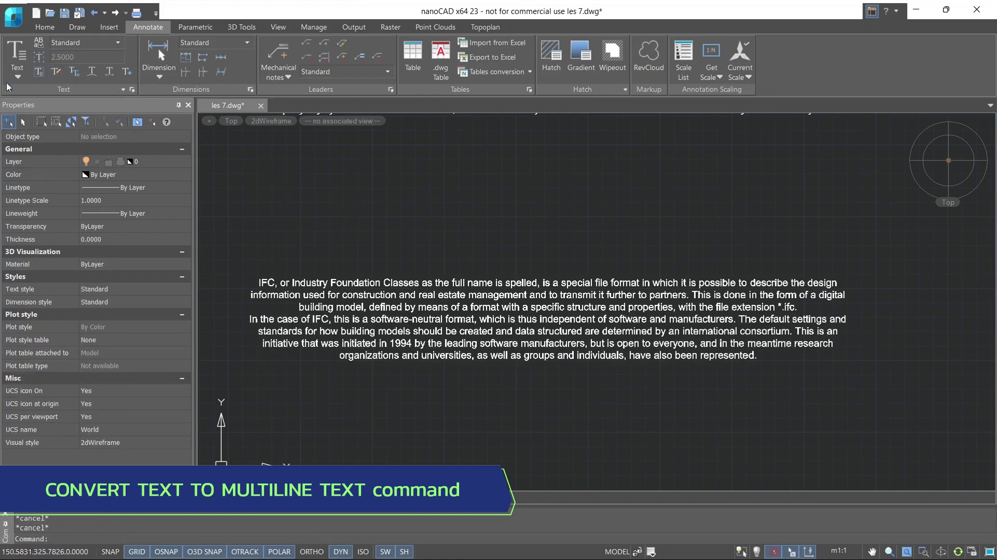
Place a single-line 'Text' using the default height and rotation.
click(18, 76)
click(39, 112)
click(521, 305)
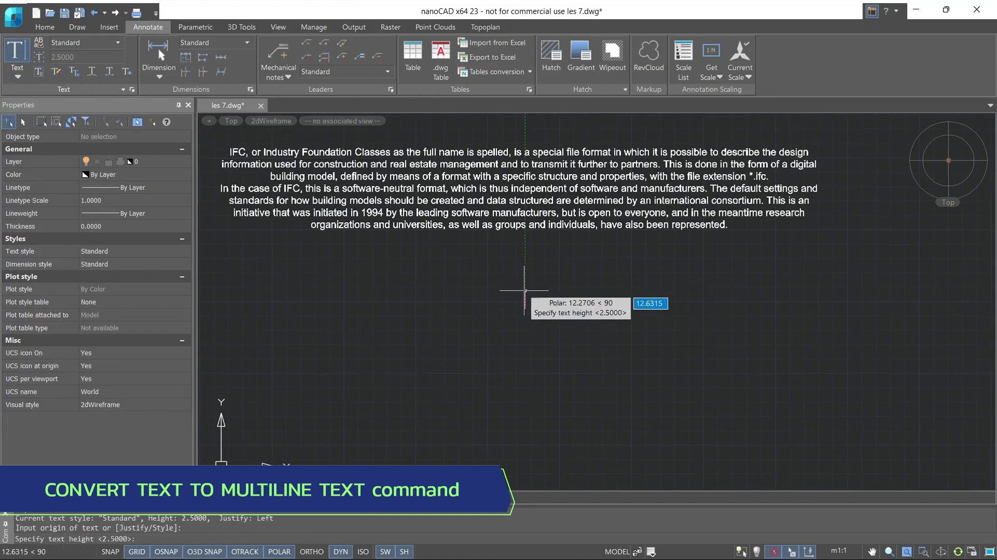
click(500, 289)
key(Return)
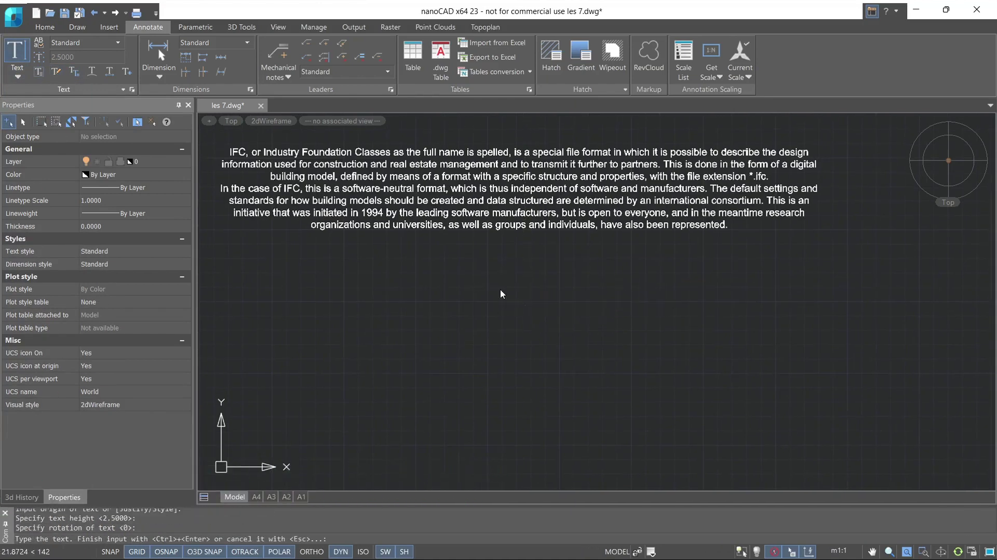
key(ctrl+Return)
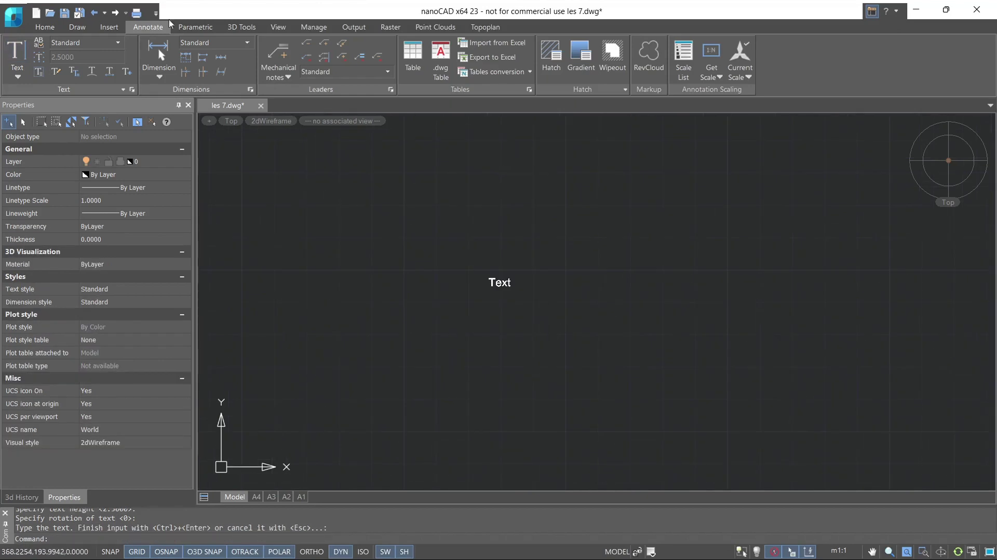
Copy the Text with COPY to several spots around the original.
text(co)
key(Return)
click(499, 282)
key(Return)
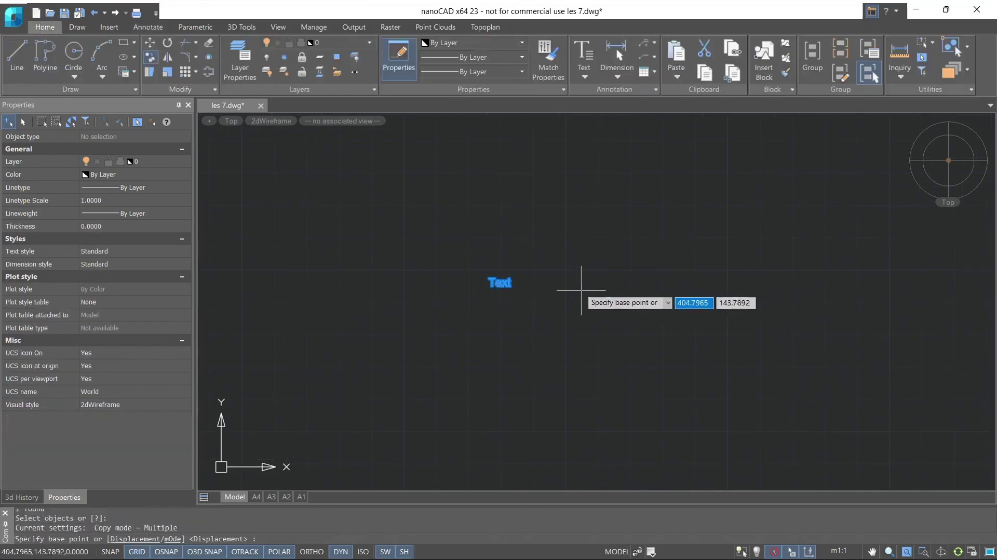
click(494, 285)
click(560, 354)
click(423, 368)
click(436, 219)
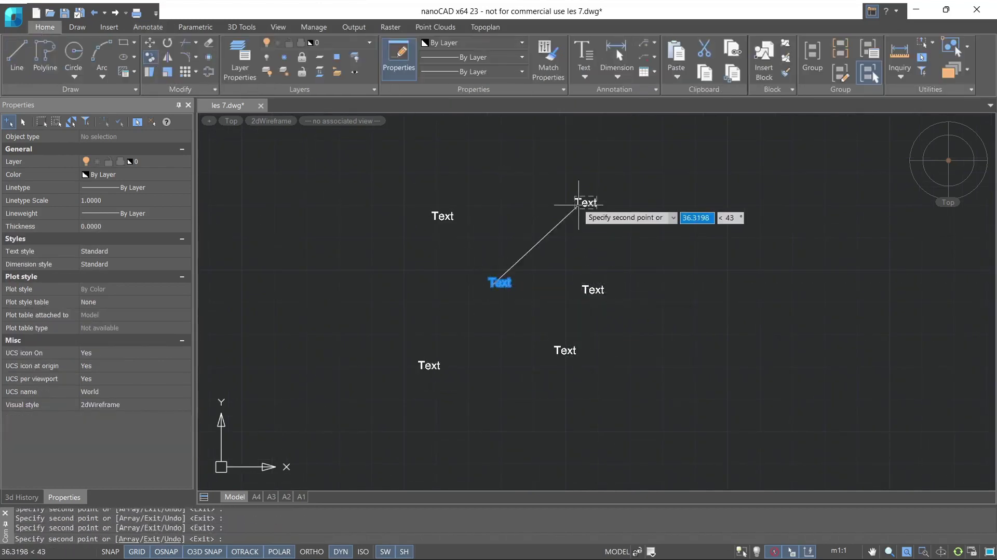
click(580, 205)
key(Escape)
key(Escape)
Window-select all six texts and convert them into one multiline text object.
click(685, 408)
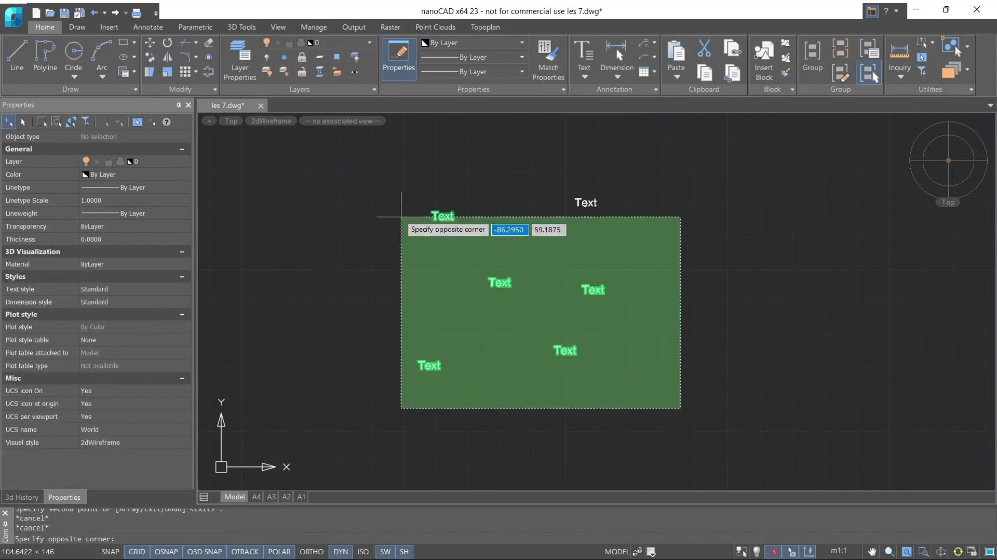
click(392, 179)
click(150, 28)
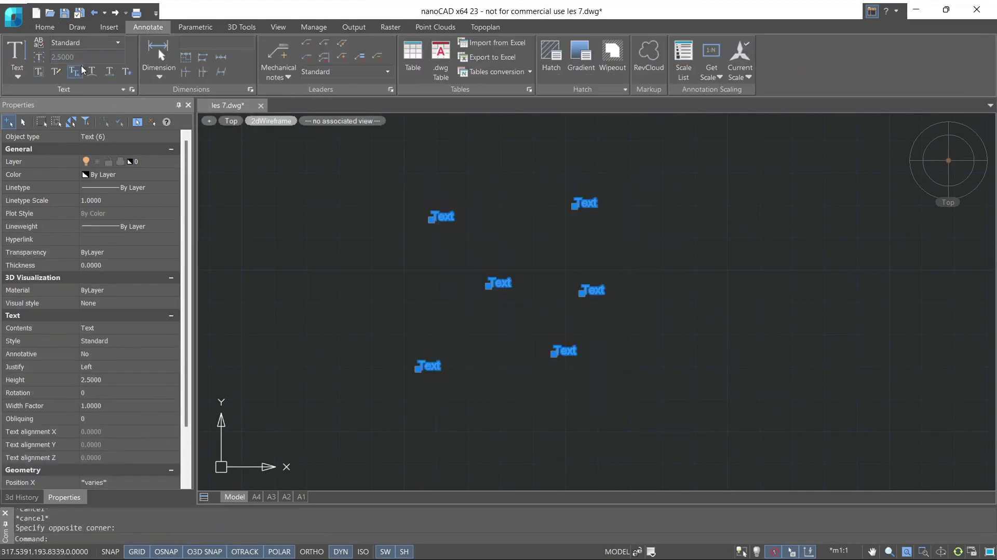
click(76, 80)
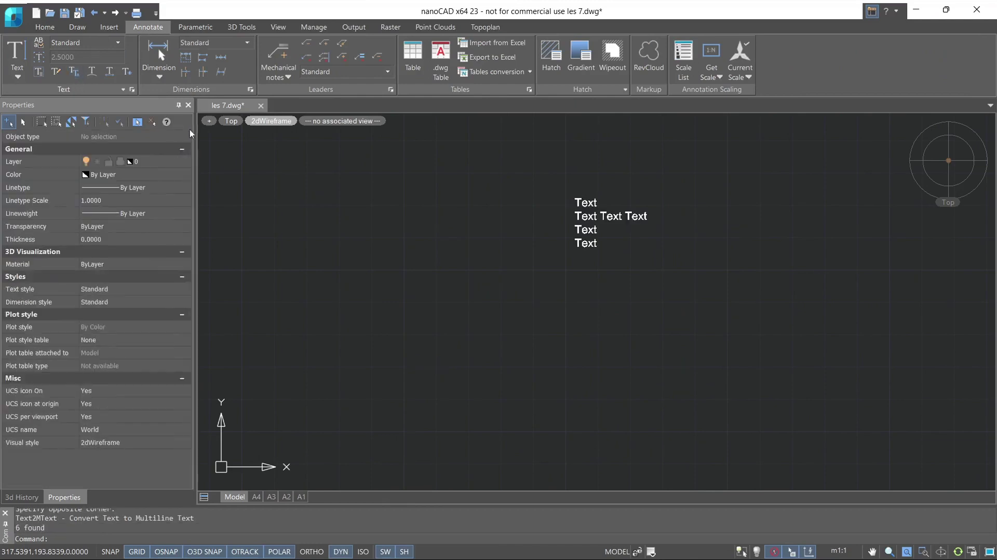
double_click(608, 238)
click(599, 205)
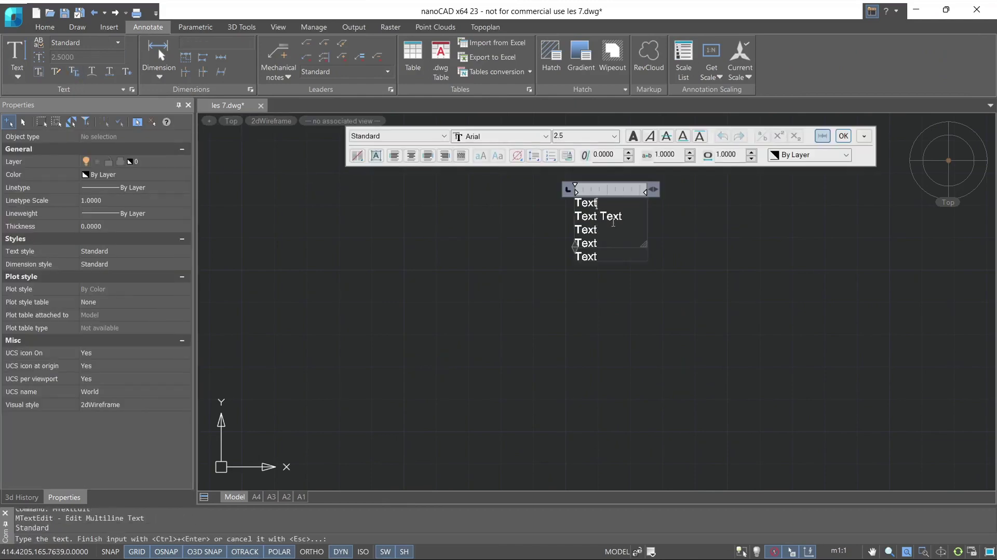
key(Escape)
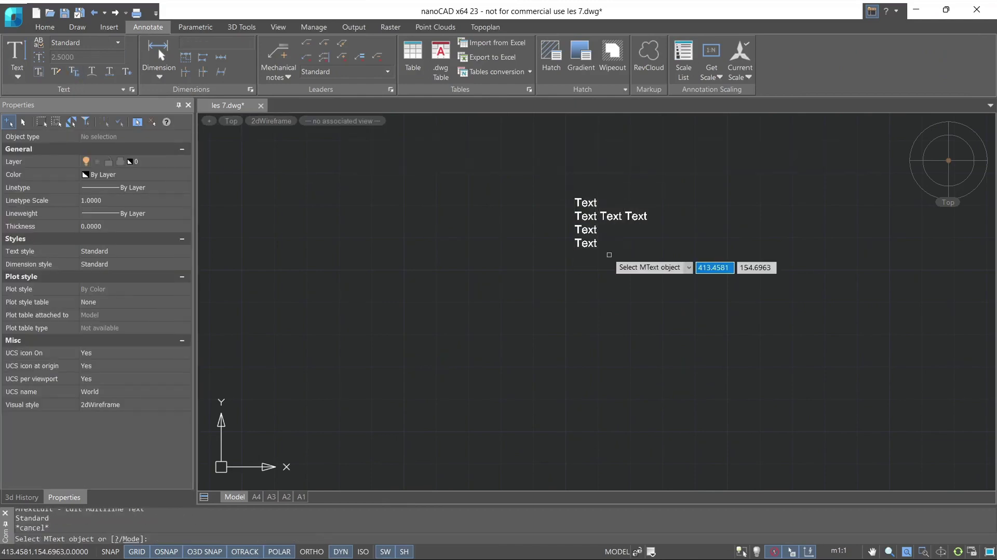
Draw a three-point arc below the multiline text.
key(Escape)
text(a)
key(Return)
middle_drag(571, 341, 456, 316)
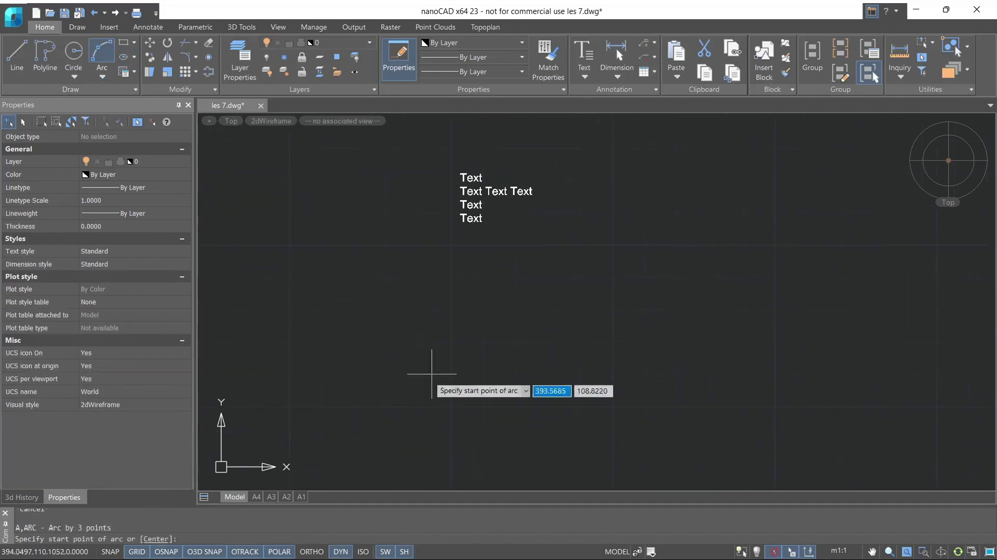
click(427, 384)
click(483, 327)
click(691, 391)
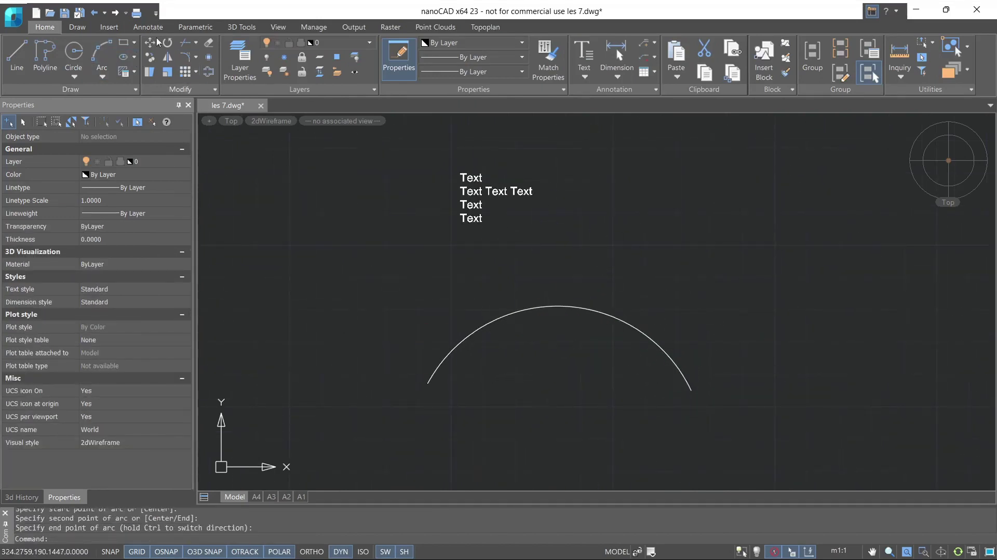
Add arc-aligned text 'Text here' at height 2.5 along the arc's convex side.
click(148, 27)
click(91, 71)
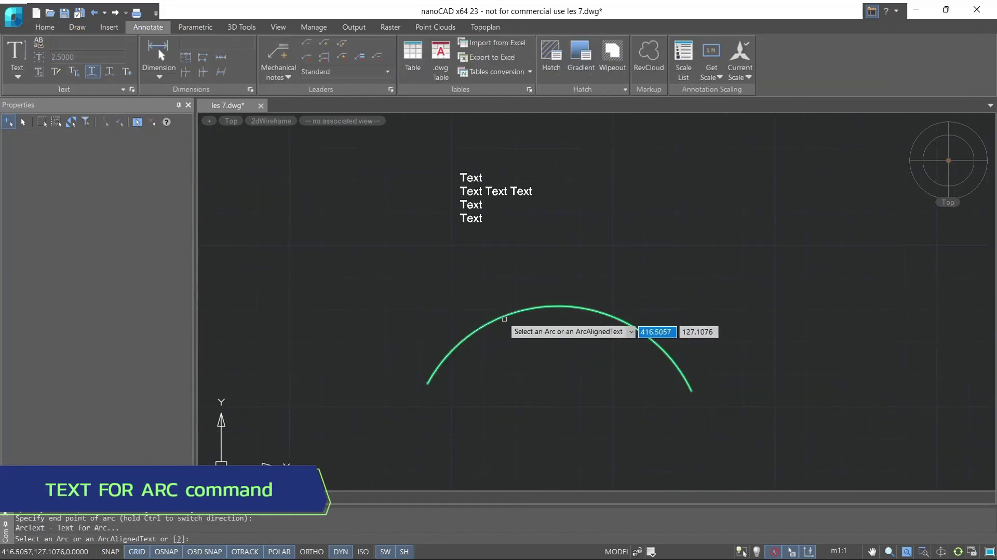
click(504, 319)
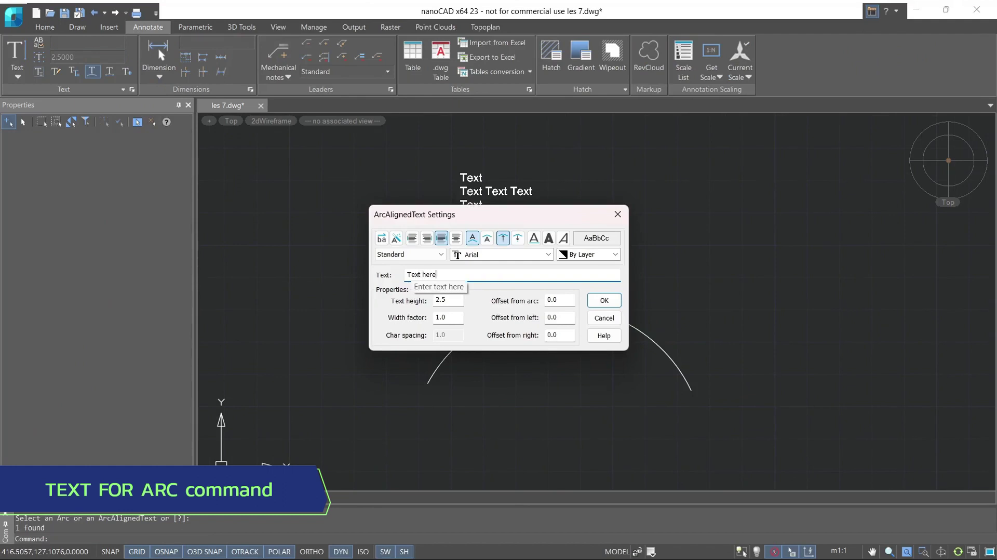
click(603, 300)
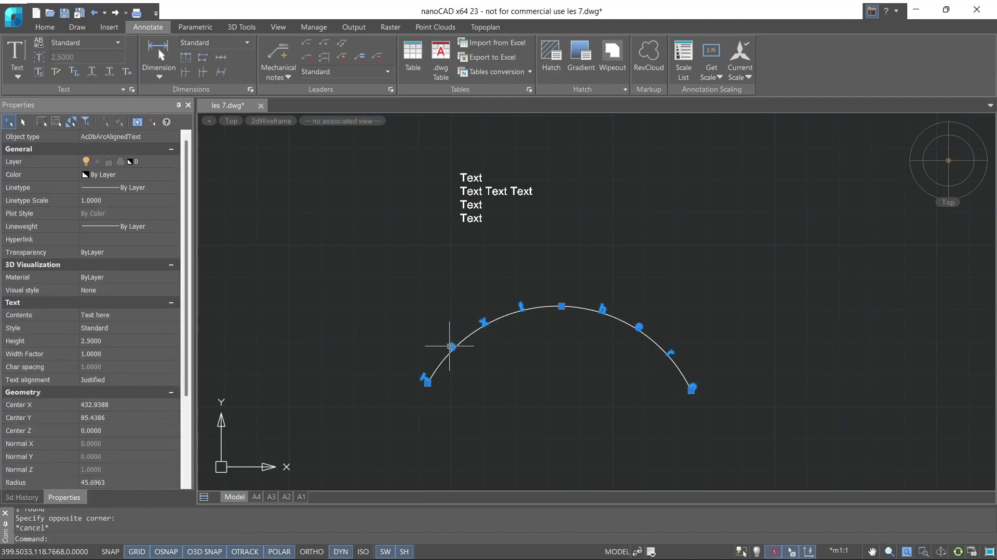
scroll(97, 421, down, 3)
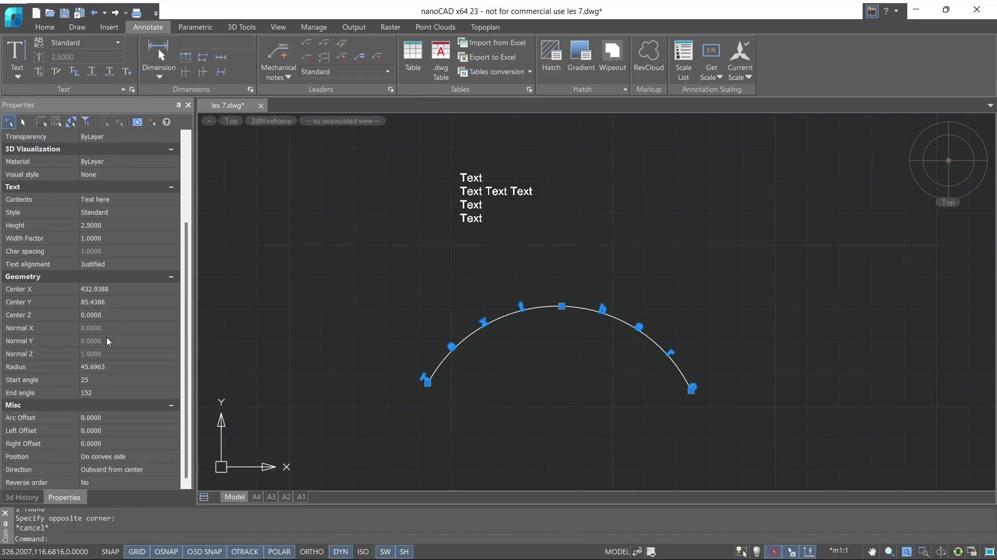
Place a single-line 'Text' of height 5 to the left of the arc.
key(Escape)
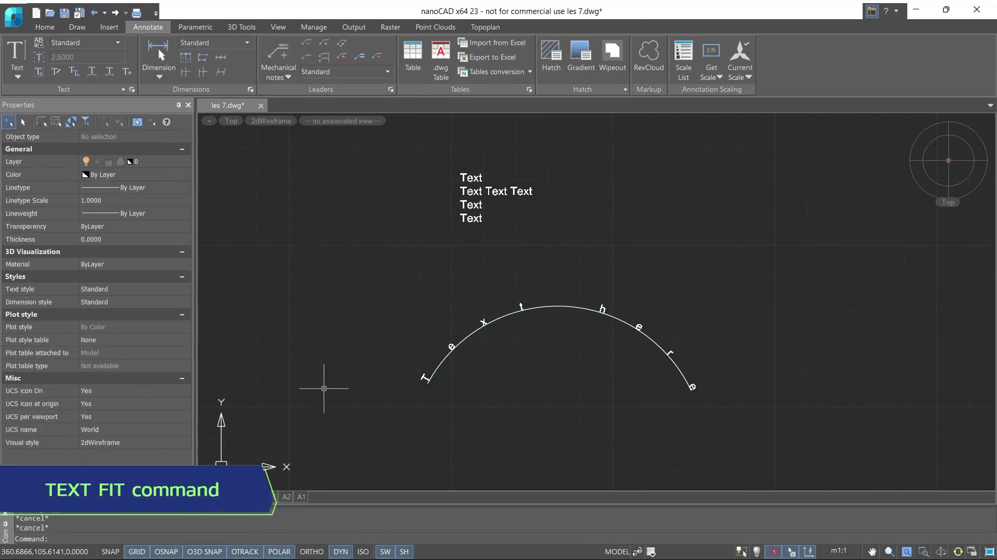
click(17, 76)
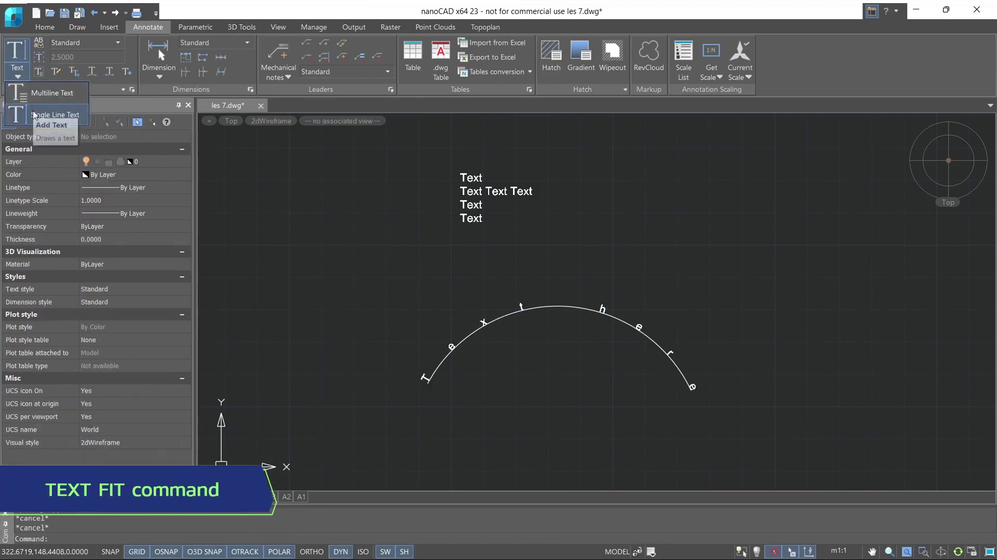
click(33, 114)
click(322, 301)
text(5)
key(Return)
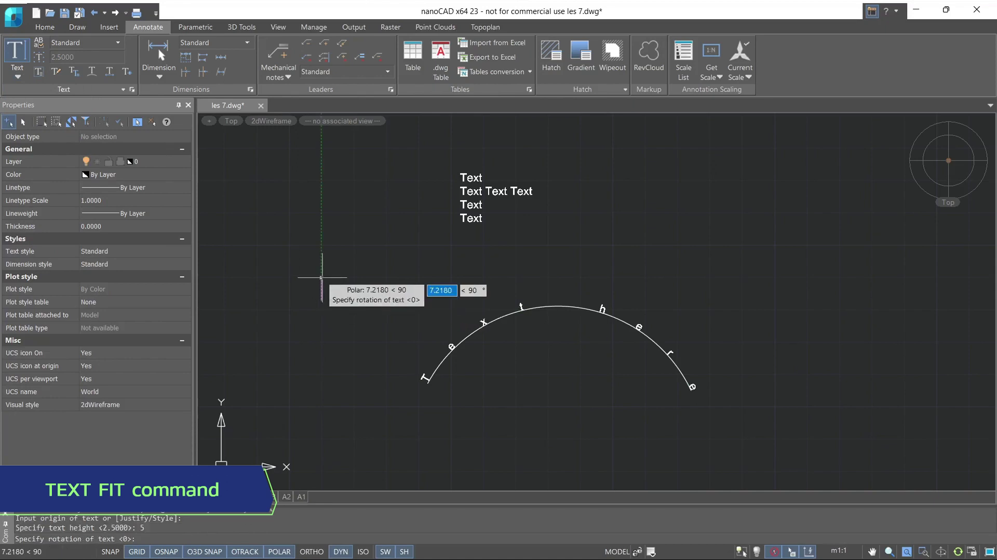
key(Return)
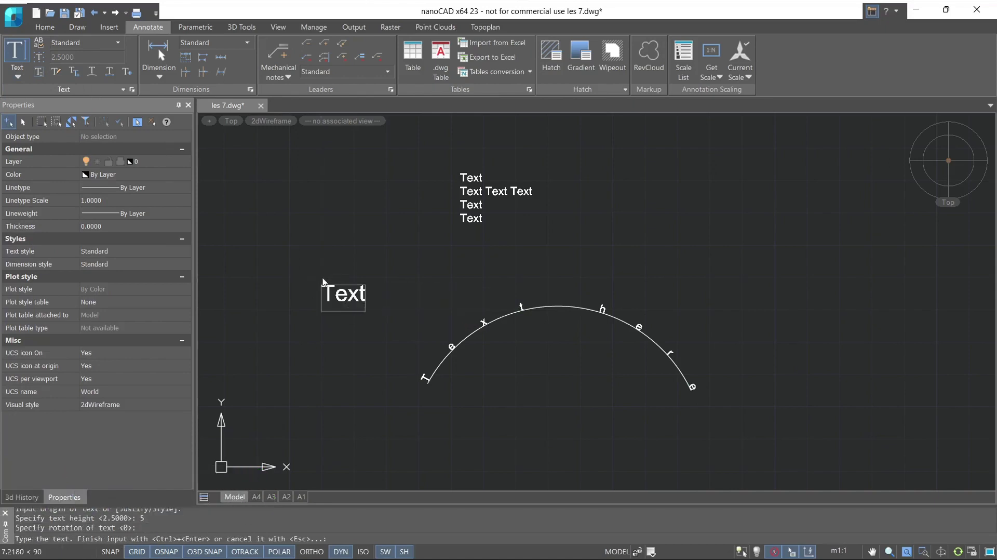
key(Escape)
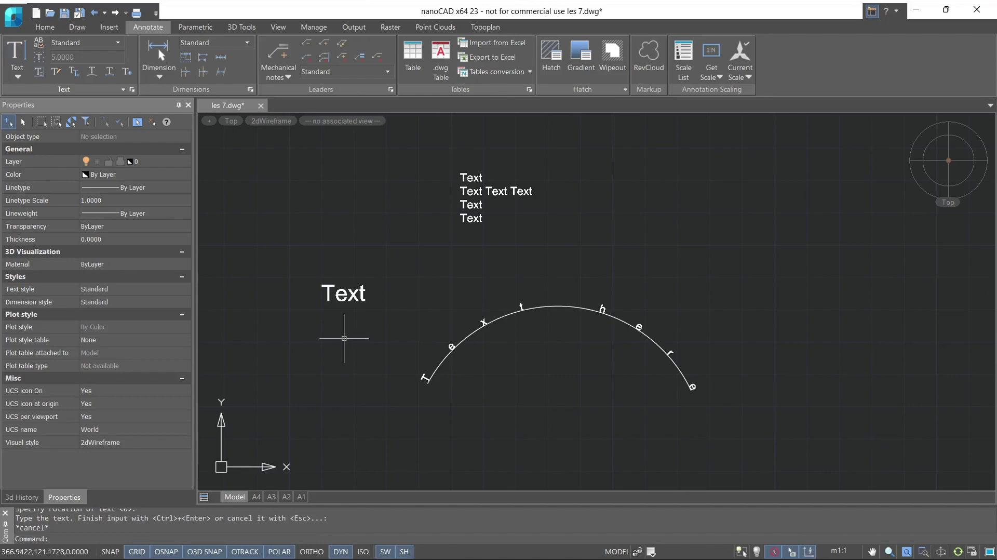
Stretch the height-5 Text with Text Fit diagonally down toward the arc.
click(110, 71)
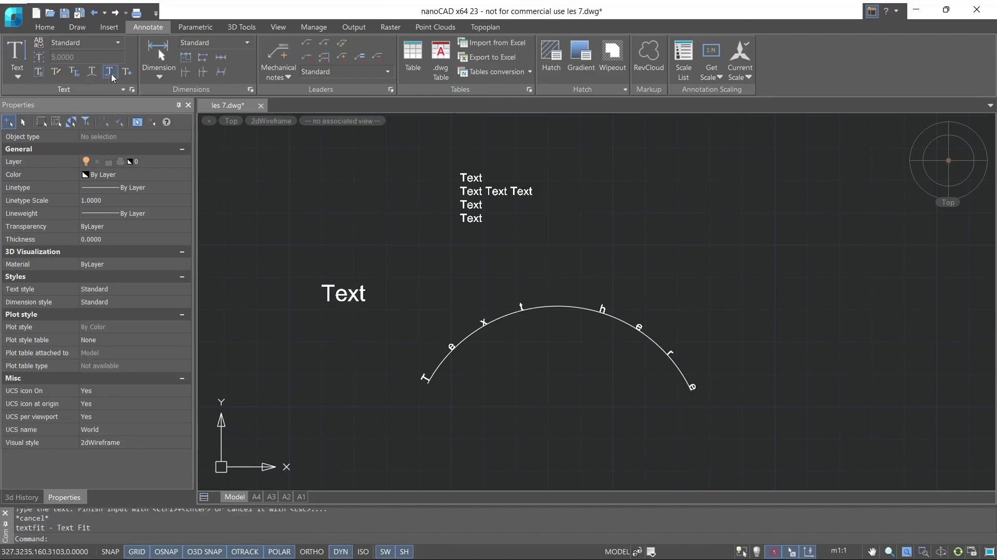
click(331, 290)
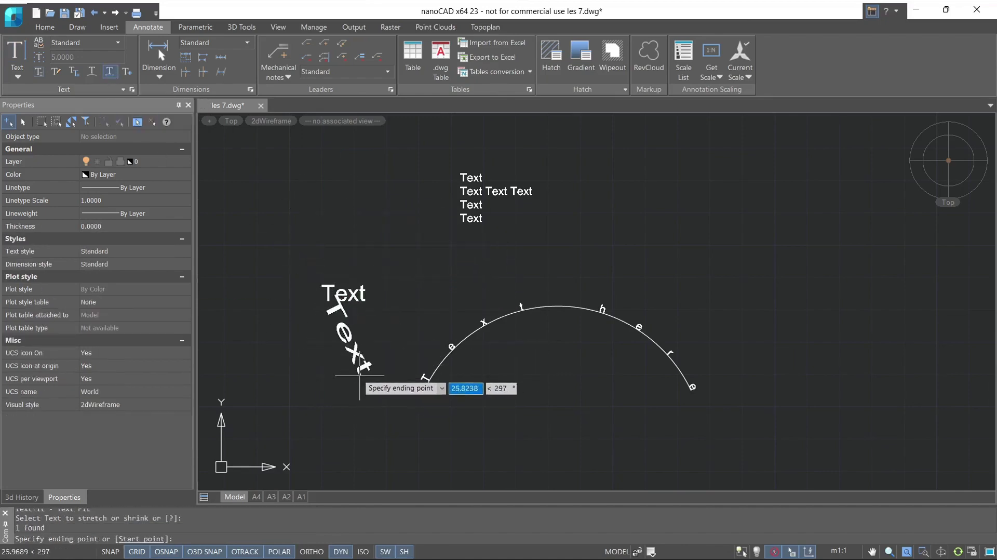
click(375, 394)
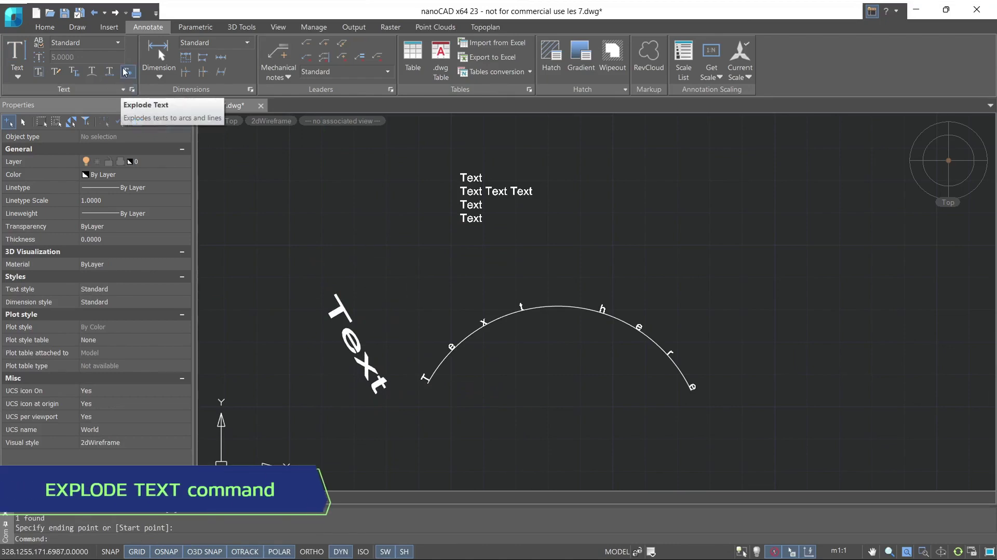
Explode the stretched diagonal Text into separate filled letter shapes.
click(125, 71)
scroll(309, 352, up, 4)
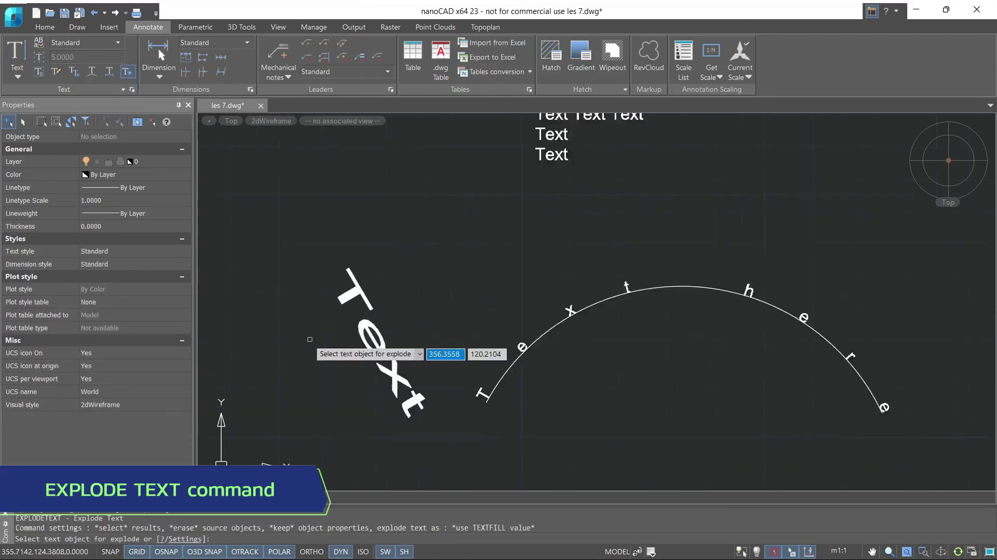
click(413, 340)
key(Return)
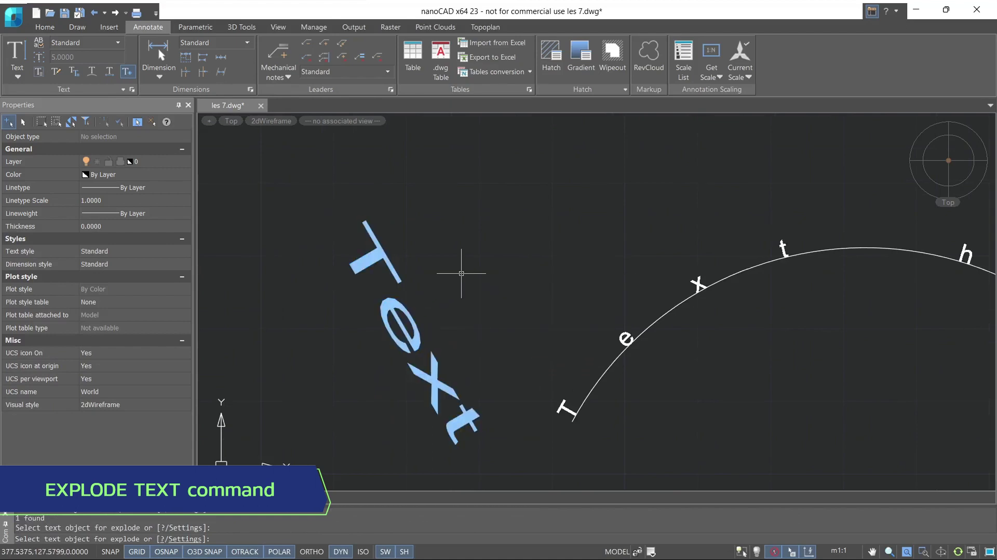
key(Escape)
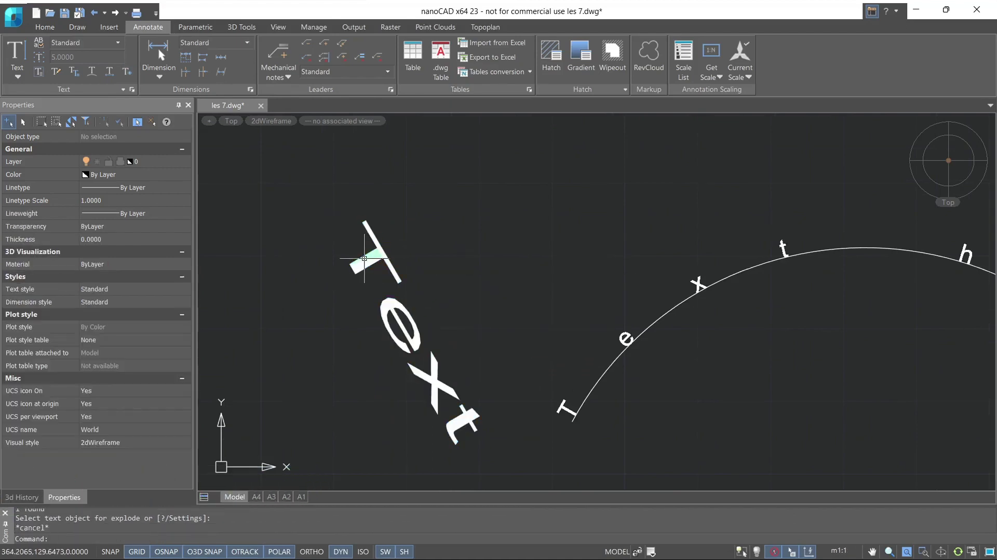
scroll(382, 254, up, 3)
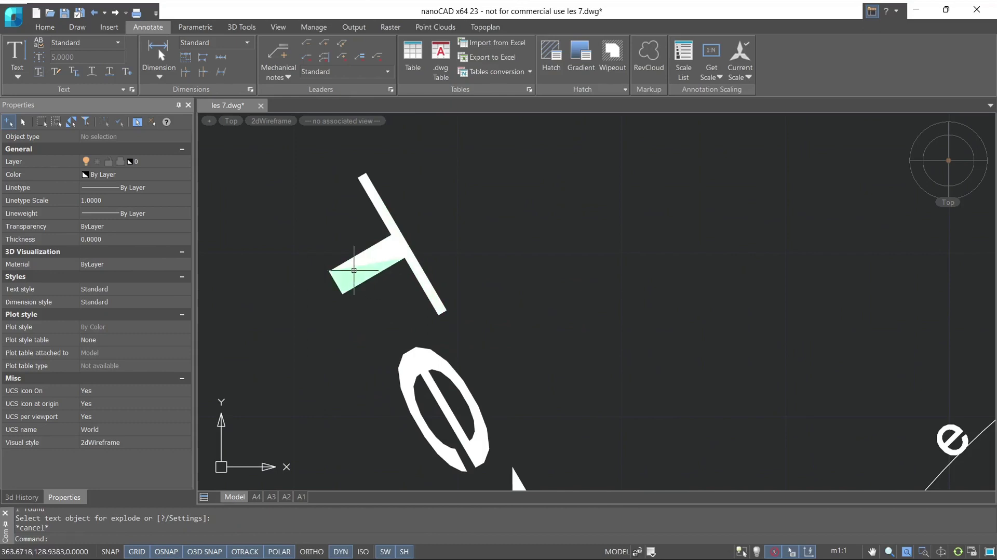